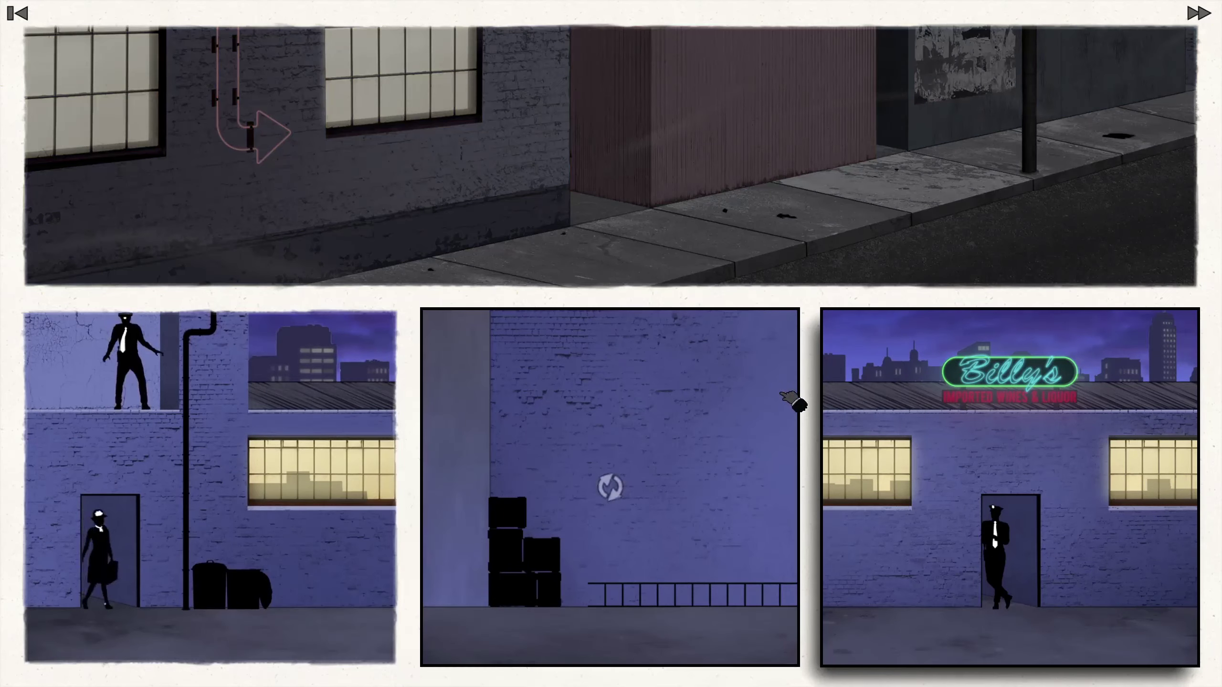
# Flip the middle alley panel 180° so the ladder hangs from the wall, then play the scene.
pyautogui.click(458, 354)
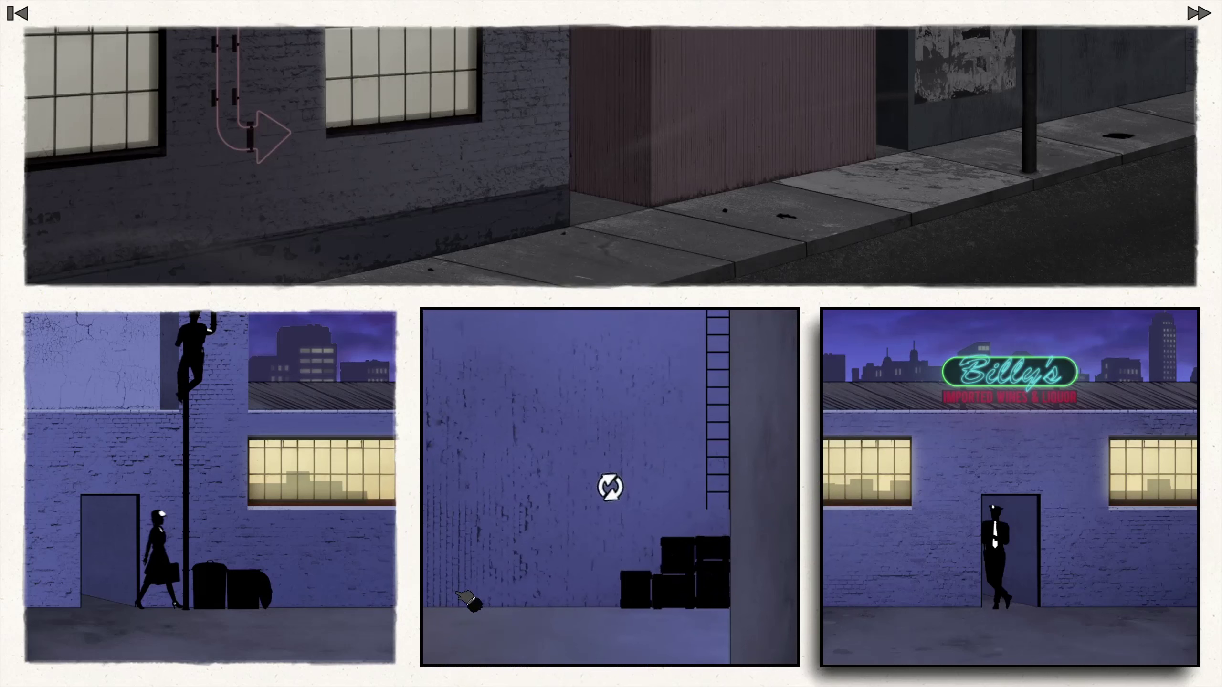
pyautogui.press('space')
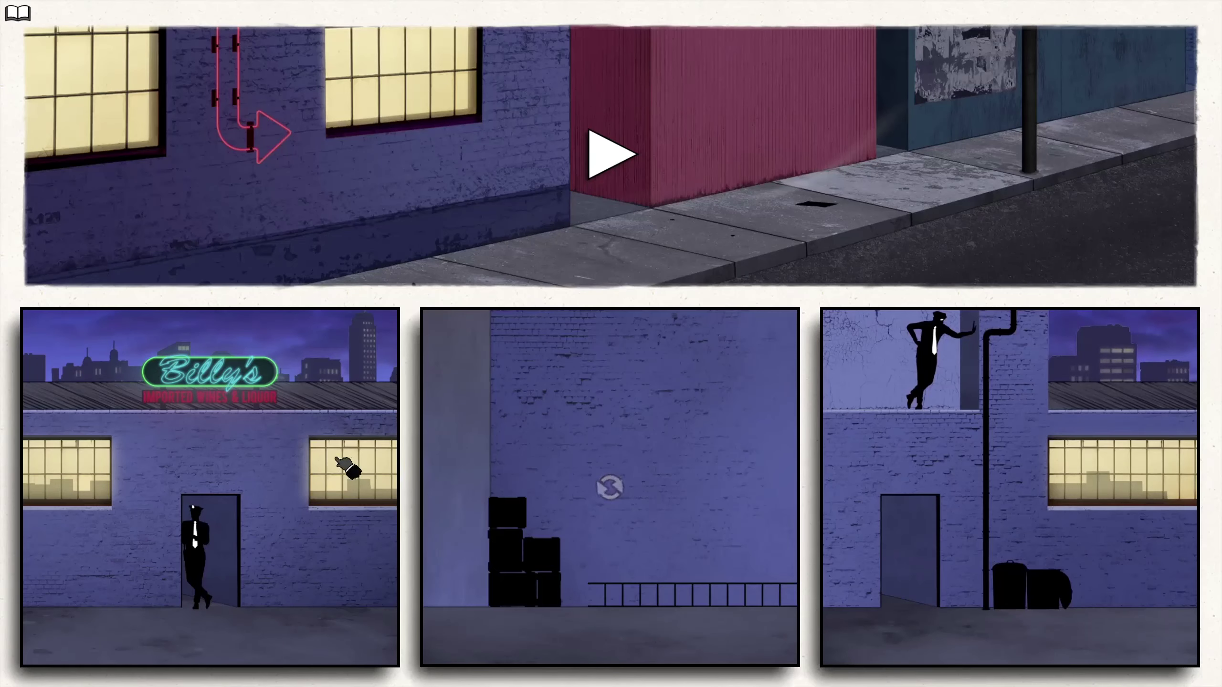
# Play the top street panel to continue into the overhead neon-alley page.
pyautogui.click(612, 157)
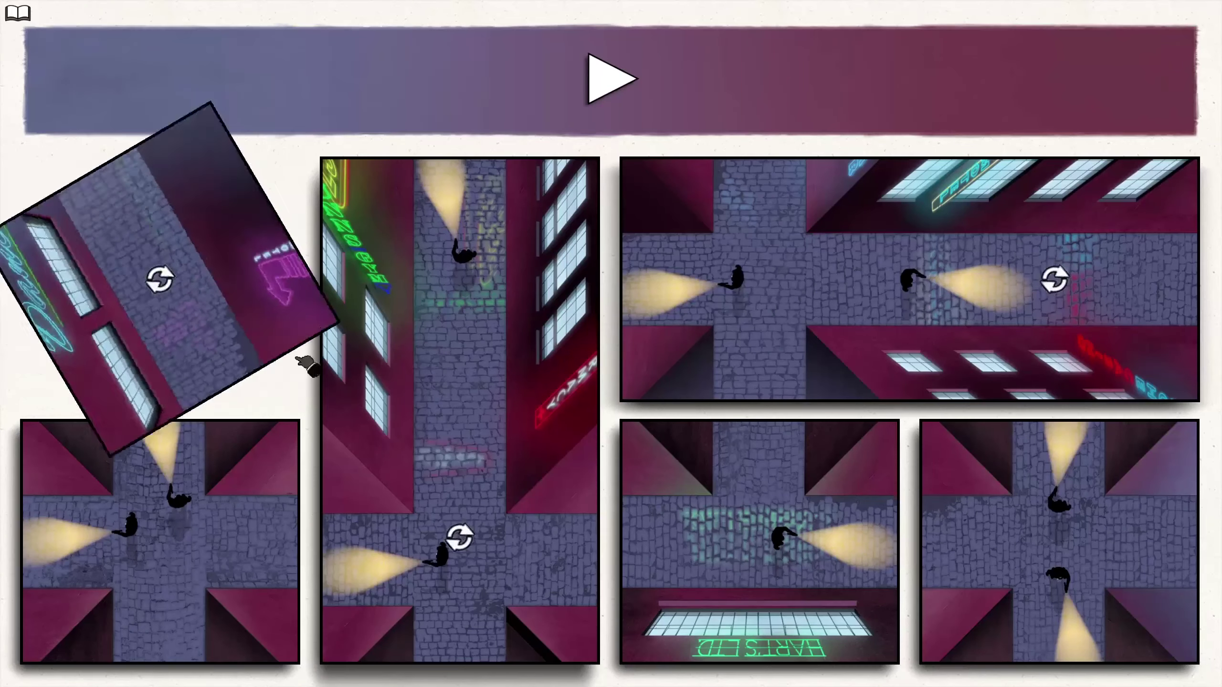
# Turn the top-left alley panel through several quarter turns and back upright.
pyautogui.click(277, 283)
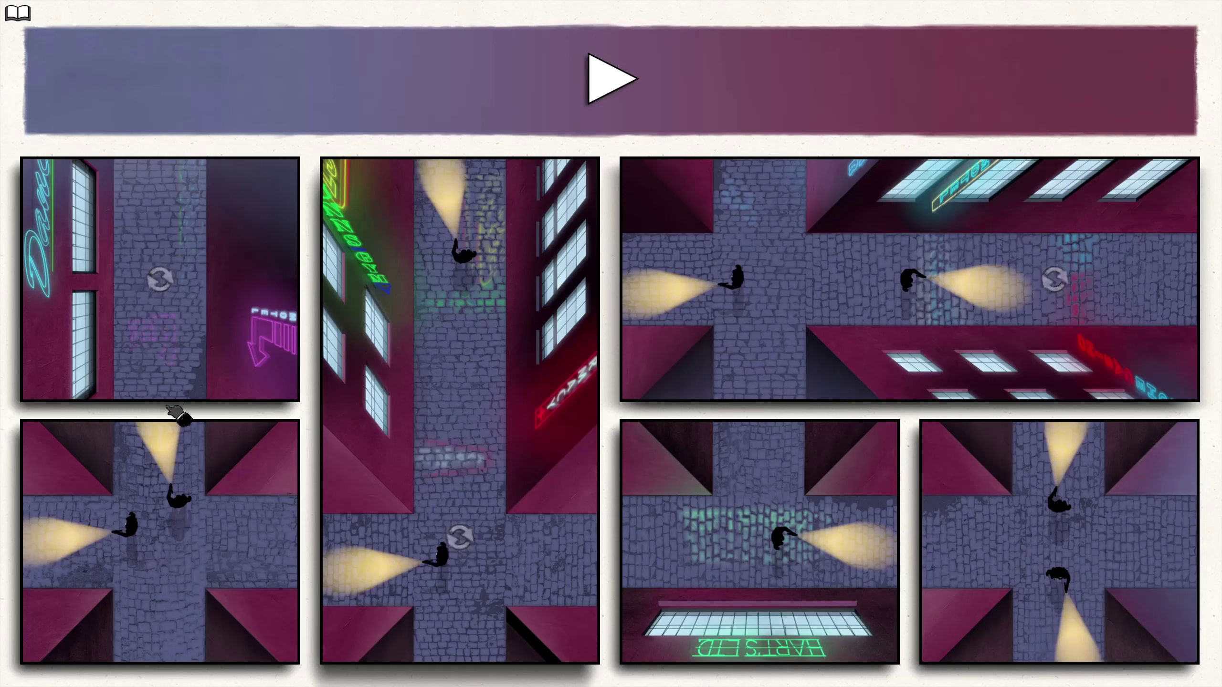
pyautogui.click(263, 616)
pyautogui.click(144, 287)
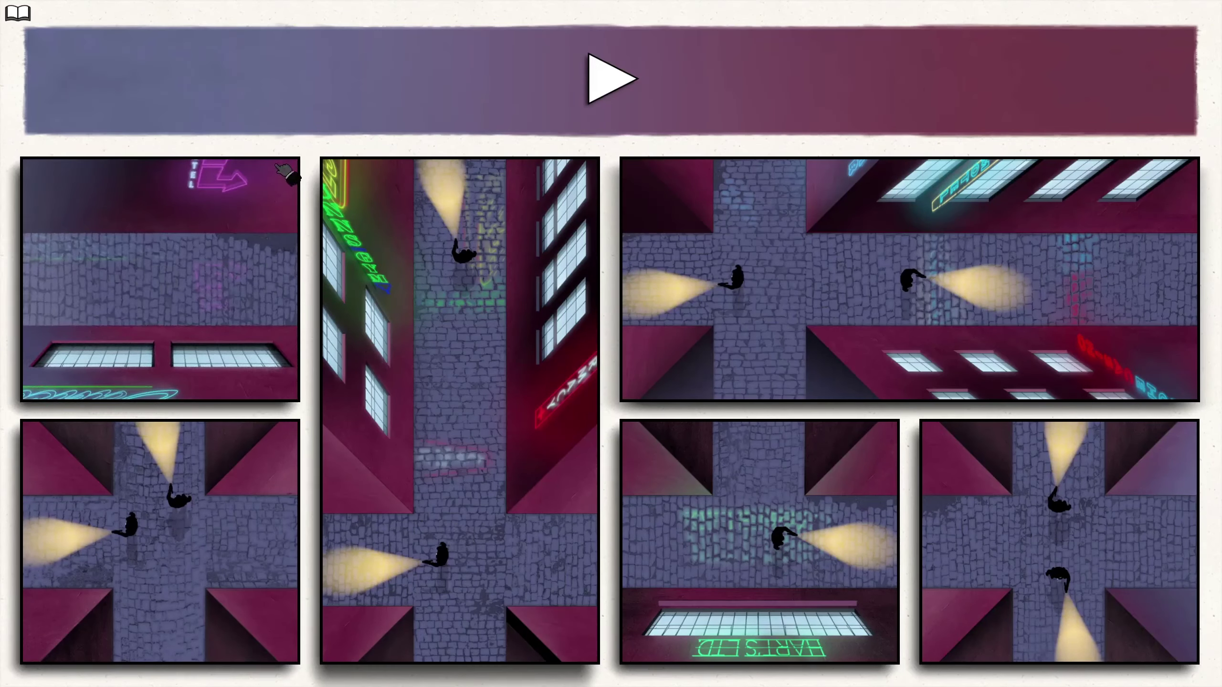
pyautogui.click(283, 174)
# Swap the storefront panel into the bottom-left slot and stand the wide top-right panel as a tall column.
pyautogui.moveTo(821, 512); pyautogui.dragTo(191, 535)
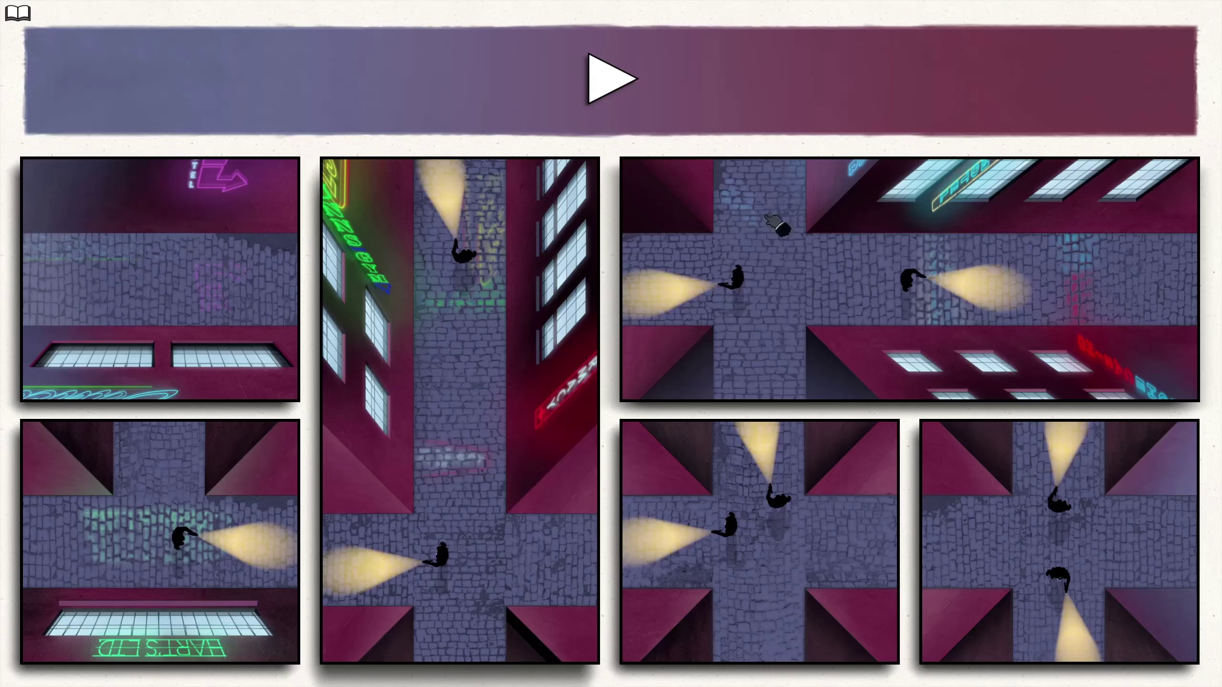
pyautogui.moveTo(775, 422); pyautogui.dragTo(794, 441)
pyautogui.click(291, 250)
pyautogui.click(286, 253)
pyautogui.click(1093, 218)
pyautogui.click(675, 222)
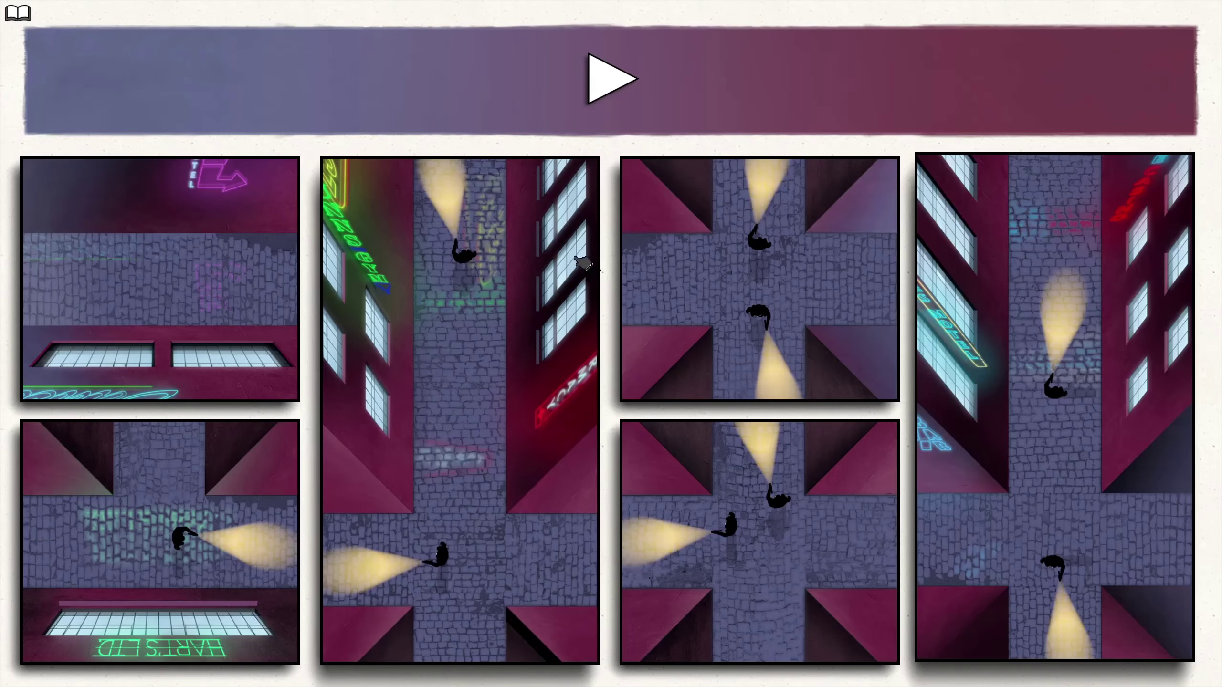
# Shift panels, then make the tall middle panel a wide bottom street and widen the right panel.
pyautogui.moveTo(860, 459); pyautogui.dragTo(759, 589)
pyautogui.moveTo(1017, 552); pyautogui.dragTo(955, 336)
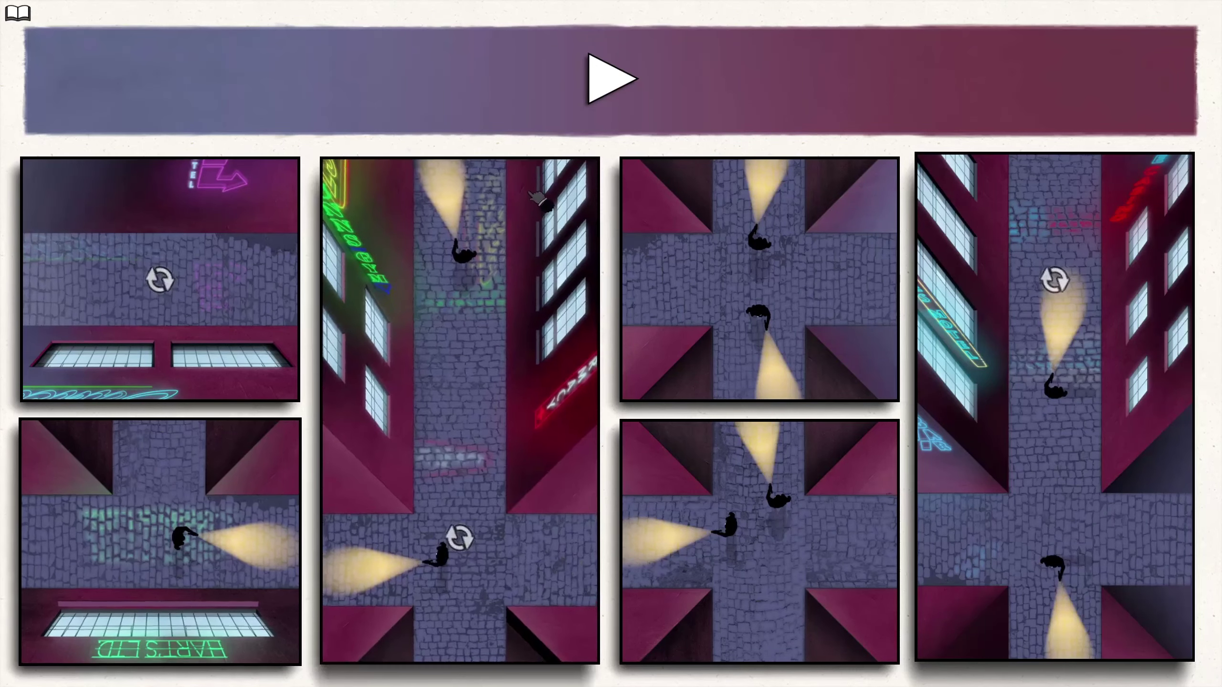
pyautogui.click(544, 210)
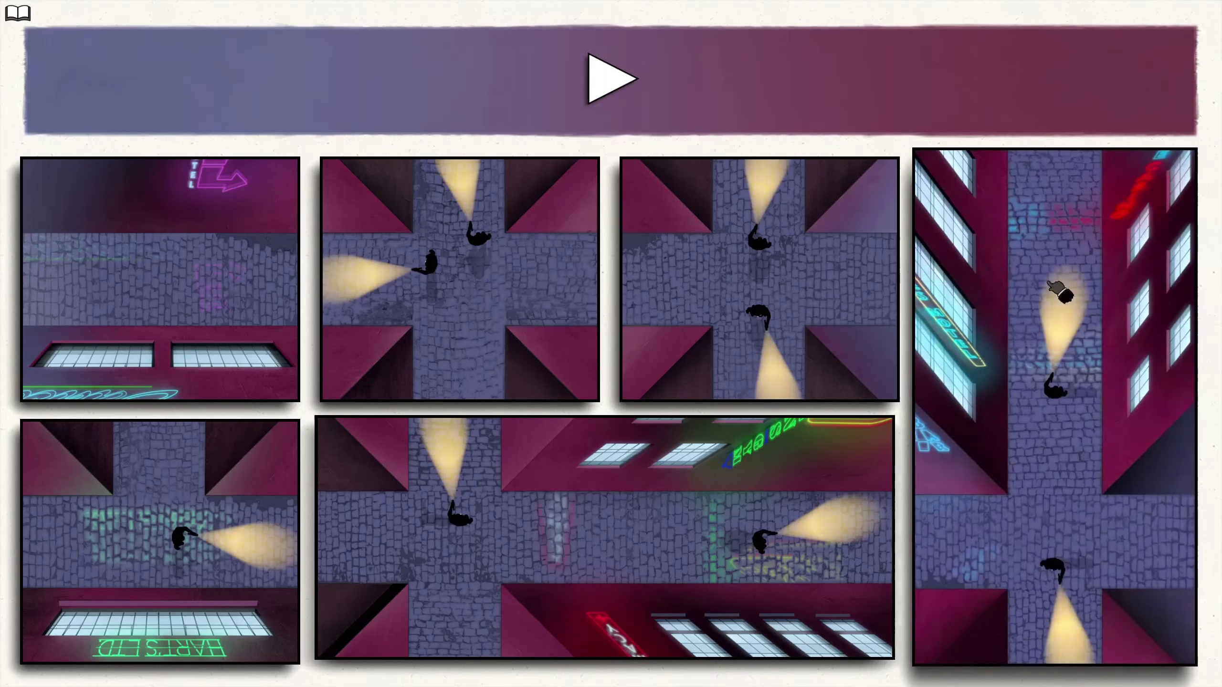
pyautogui.click(1063, 406)
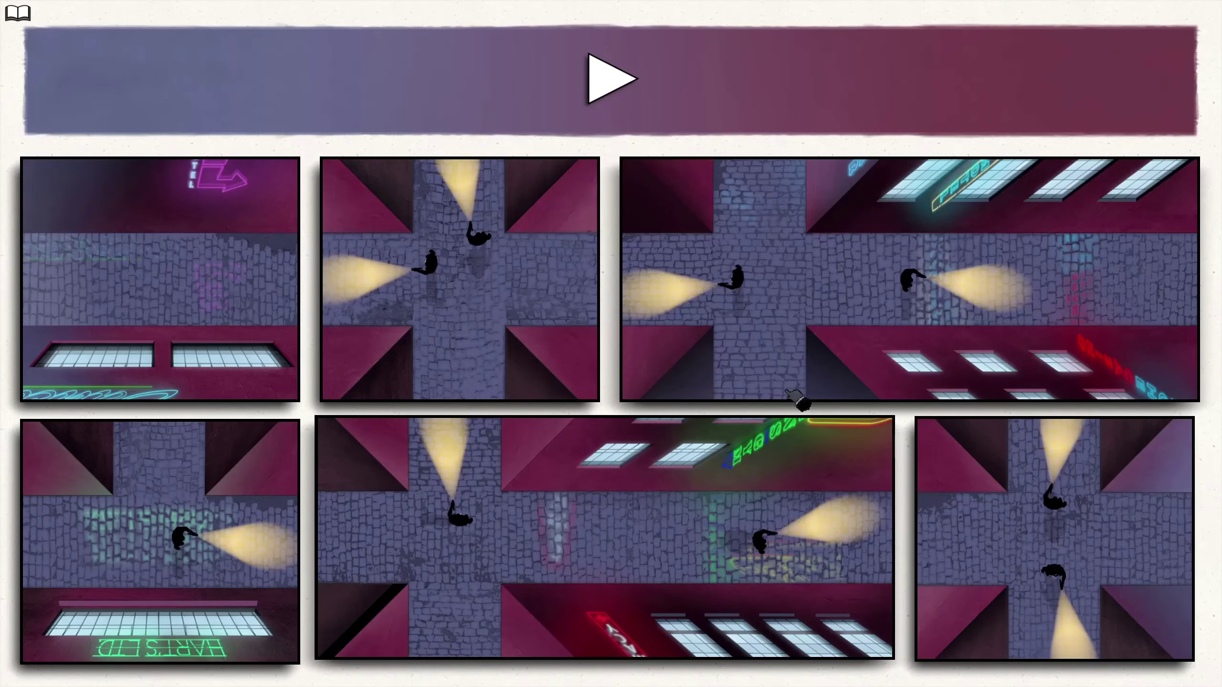
# Bring the crossroads panel to the top row, swap it with the storefront, and make the right panel tall.
pyautogui.moveTo(1050, 535); pyautogui.dragTo(494, 276)
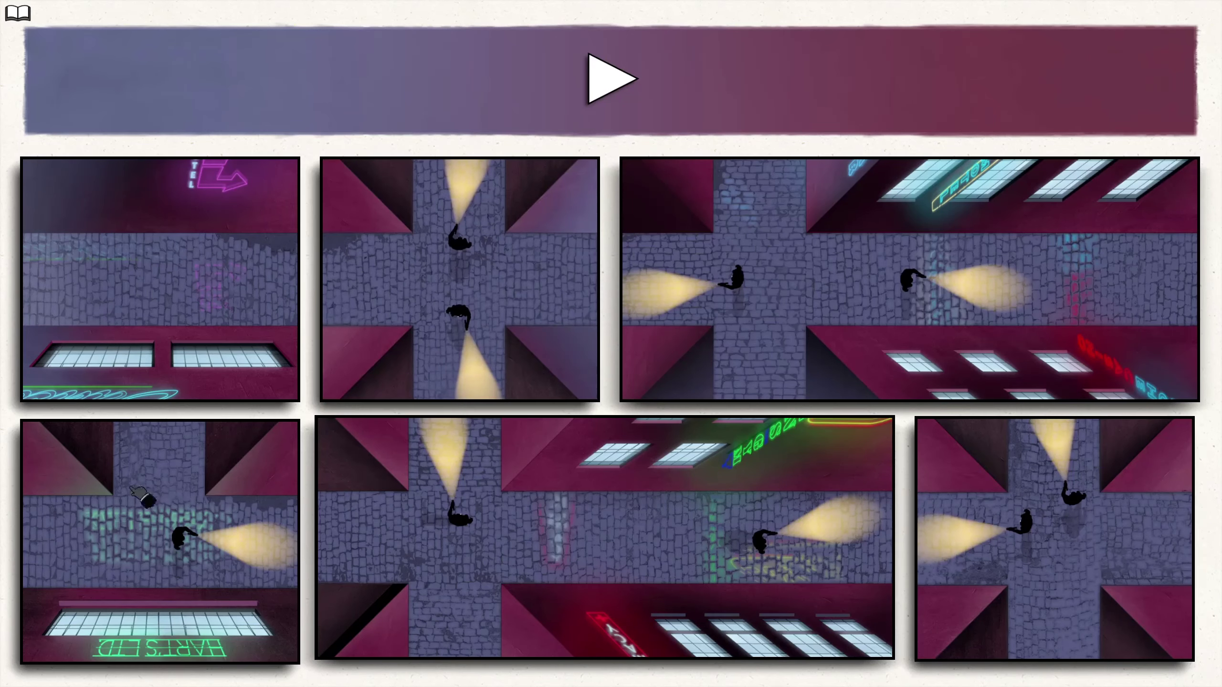
pyautogui.moveTo(516, 263); pyautogui.dragTo(157, 478)
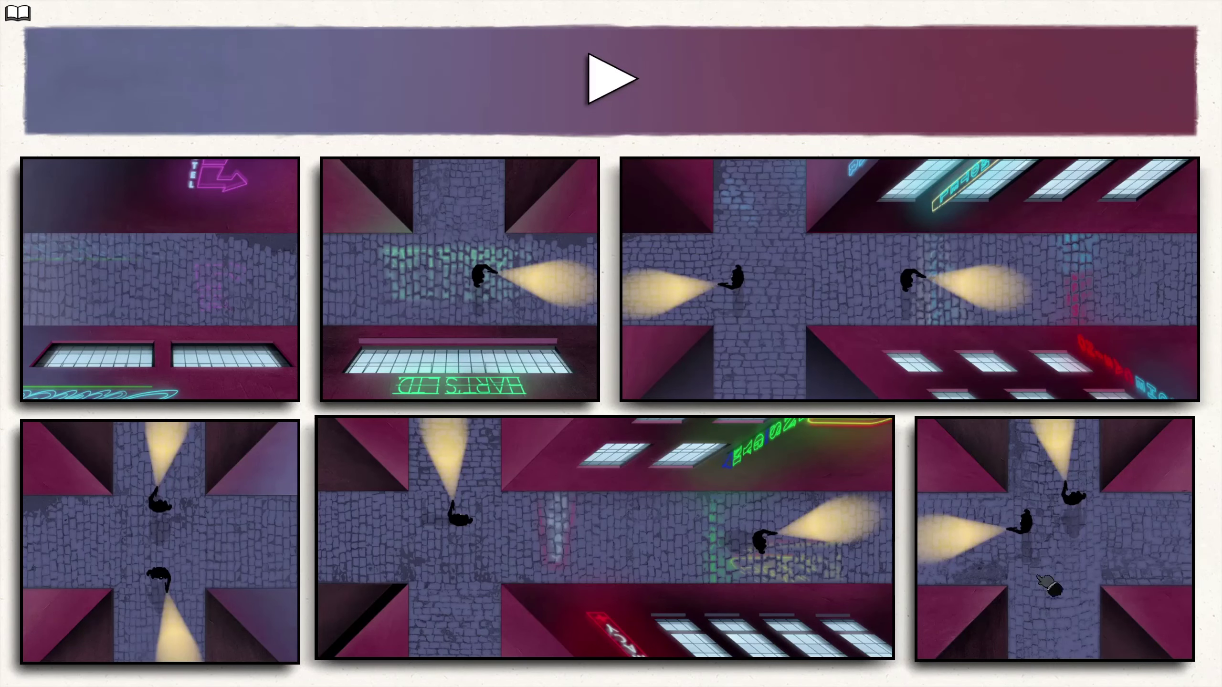
pyautogui.moveTo(683, 222); pyautogui.dragTo(990, 659)
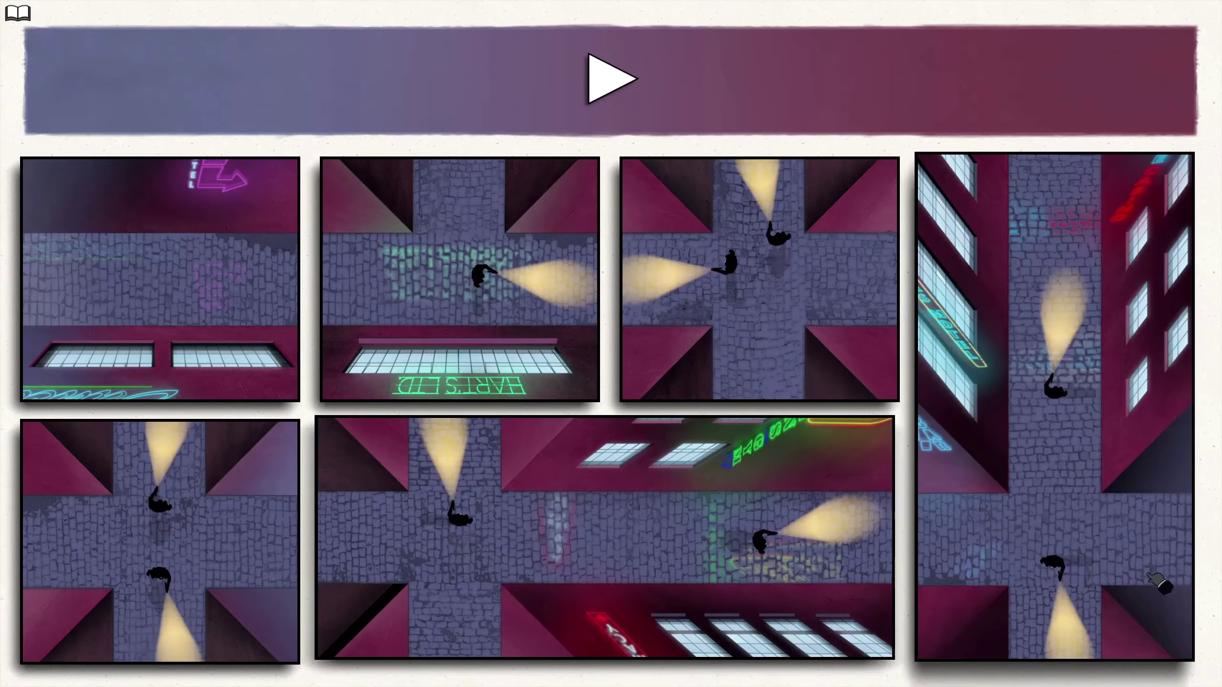
pyautogui.moveTo(864, 600); pyautogui.dragTo(822, 572)
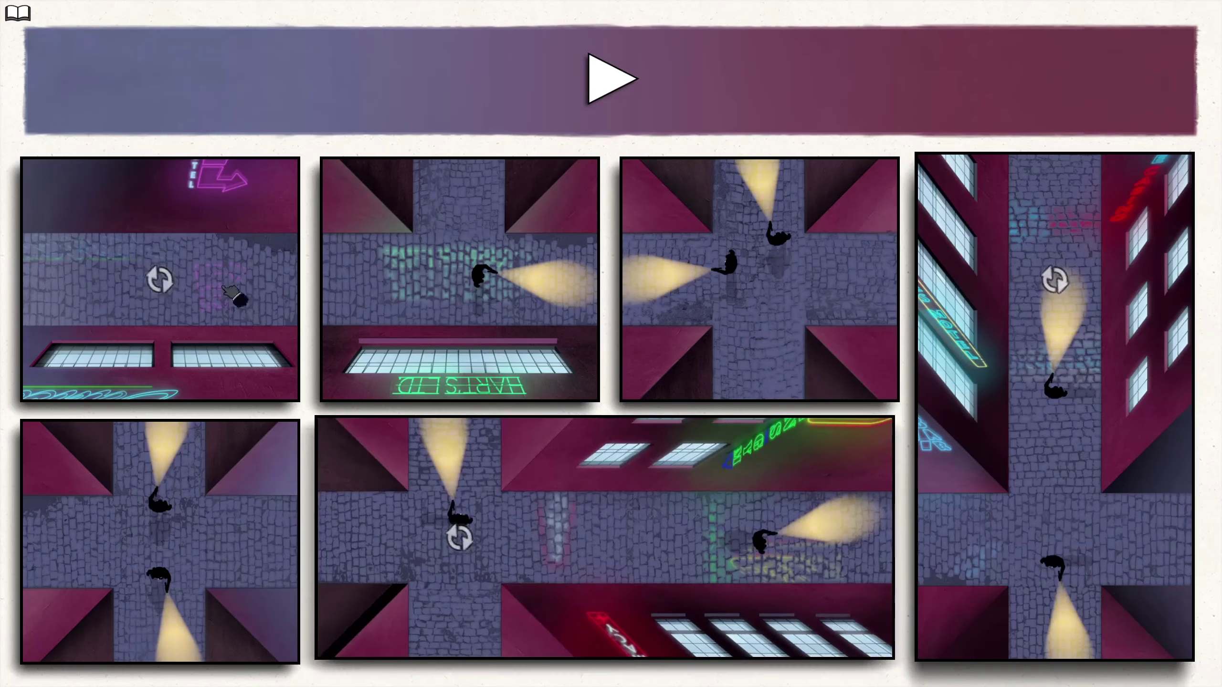
# Test-play the layout, turn the tall right panel horizontal, and replay the rearranged sequence twice.
pyautogui.click(607, 96)
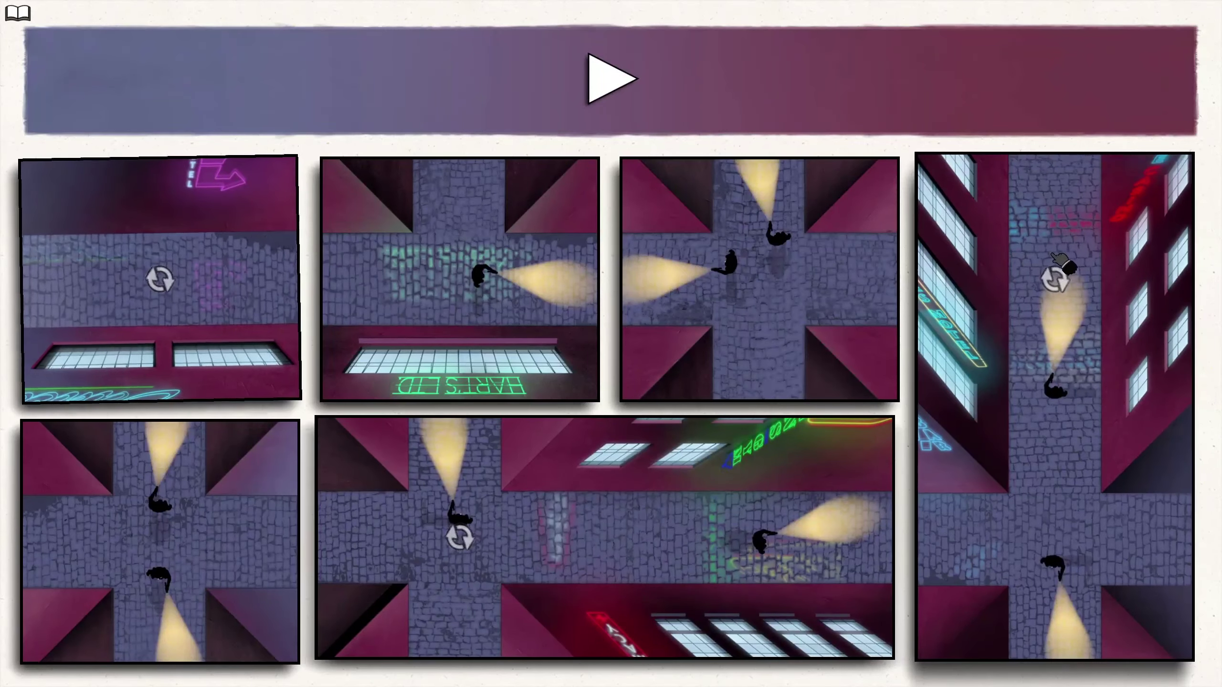
pyautogui.click(1079, 434)
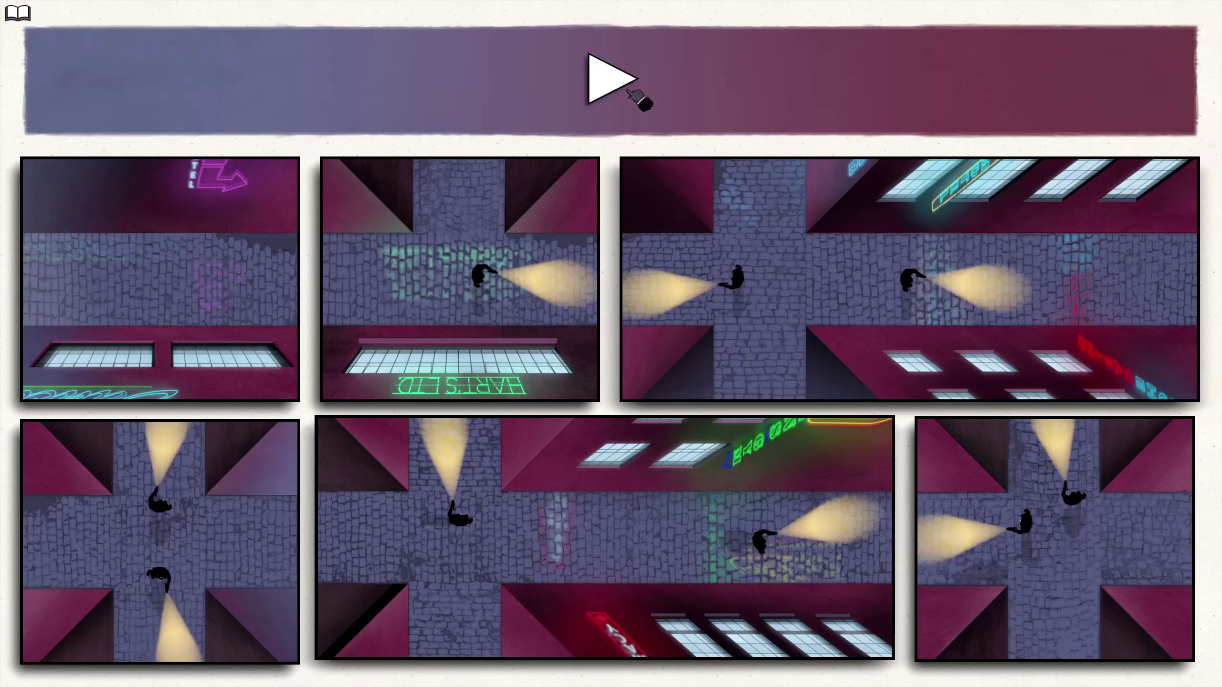
pyautogui.click(611, 81)
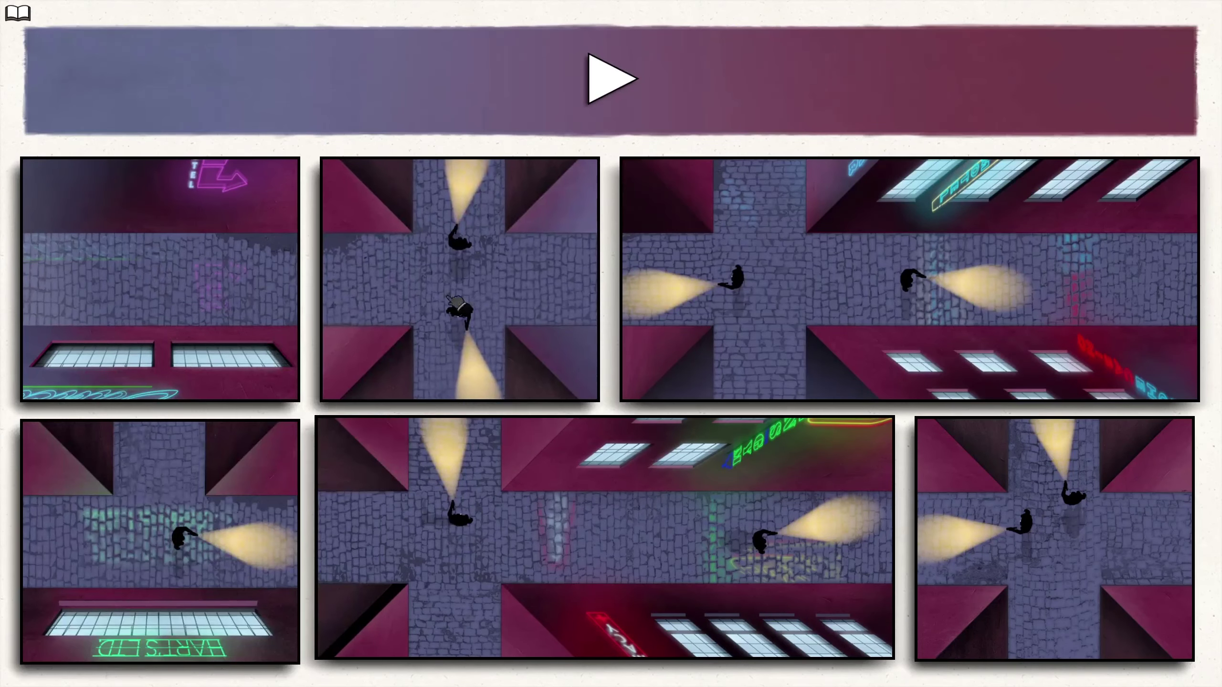
pyautogui.click(610, 82)
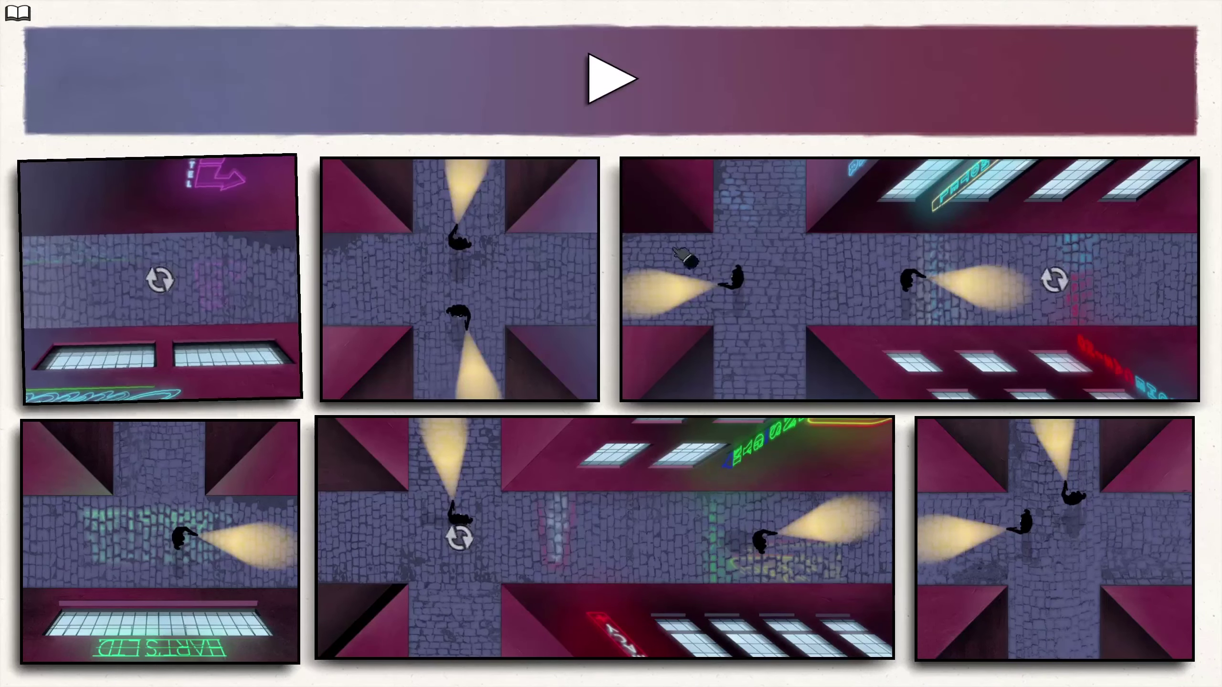
# Make the right panel a tall column, give the top-left a quarter turn, and swap storefront and crossroads panels.
pyautogui.click(686, 256)
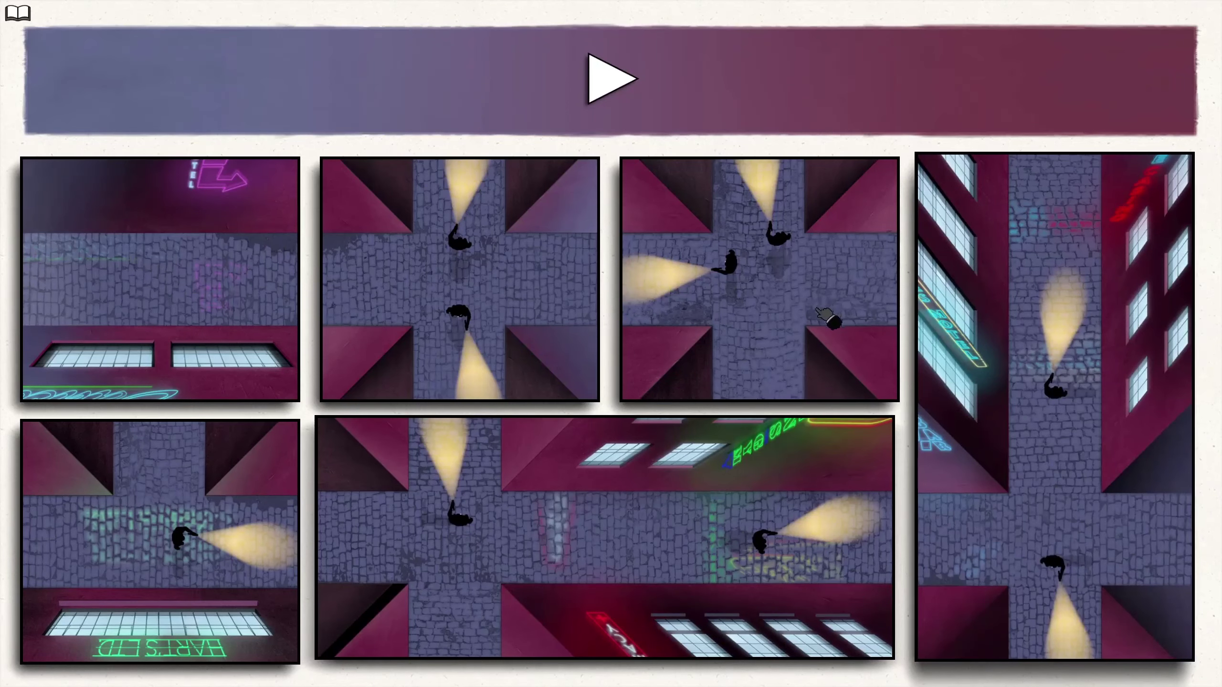
pyautogui.click(276, 271)
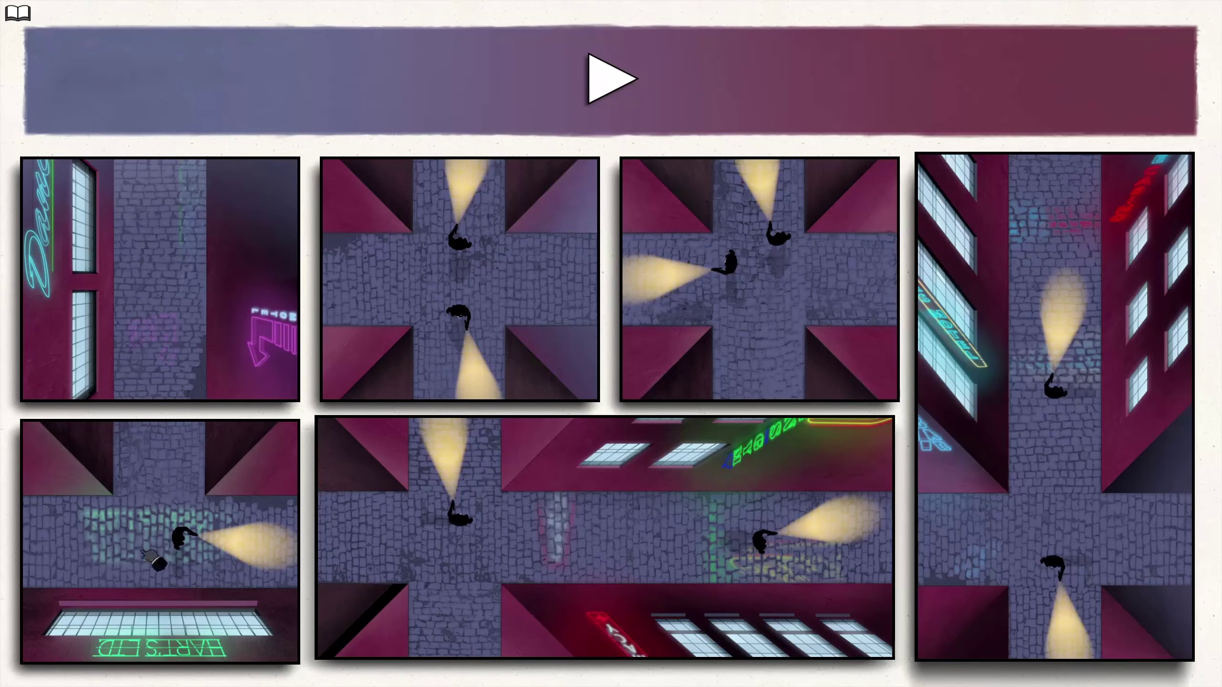
pyautogui.moveTo(148, 564); pyautogui.dragTo(386, 263)
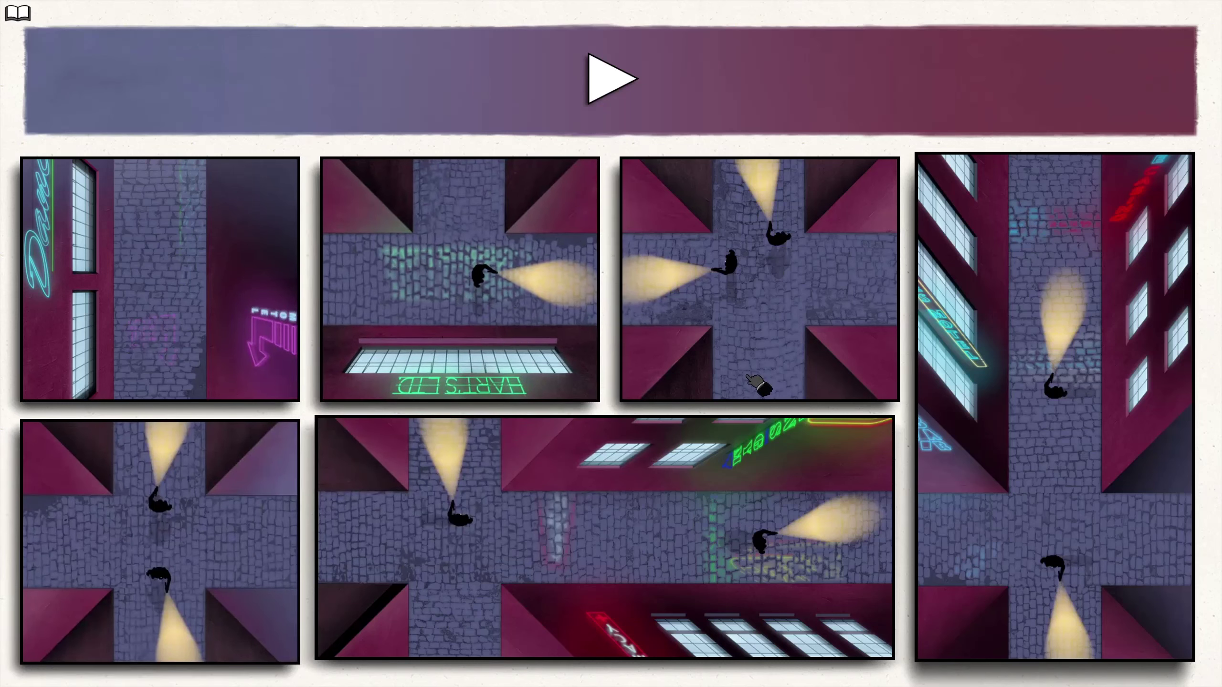
pyautogui.moveTo(81, 515); pyautogui.dragTo(237, 515)
pyautogui.moveTo(162, 515); pyautogui.dragTo(745, 287)
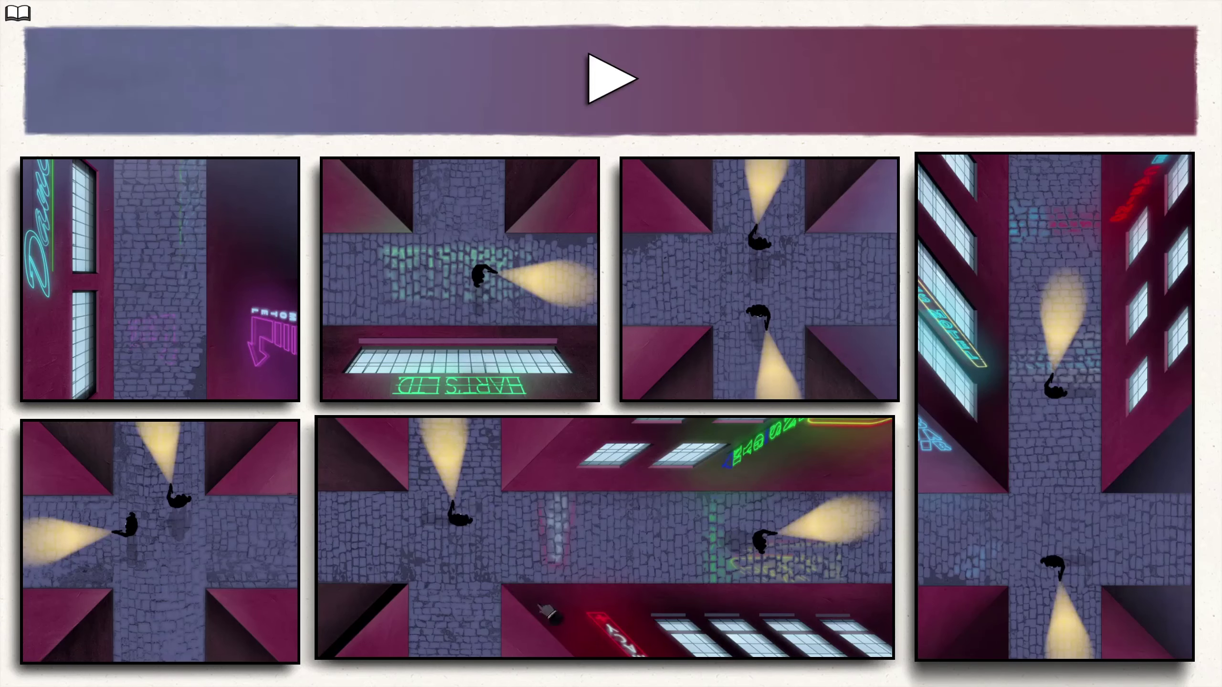
pyautogui.moveTo(584, 616); pyautogui.dragTo(458, 286)
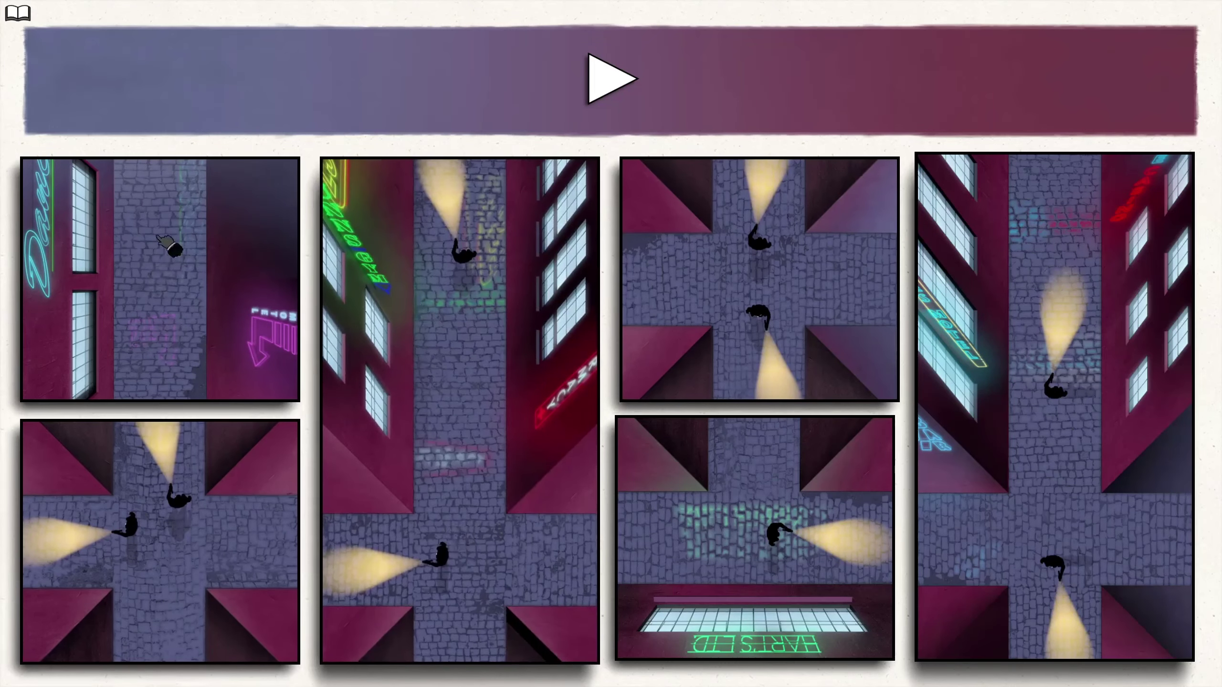
pyautogui.click(103, 410)
# Try HART'S at bottom-left, widen the street into a bottom panel, and swap HART'S with the crossroads.
pyautogui.moveTo(755, 496); pyautogui.dragTo(668, 458)
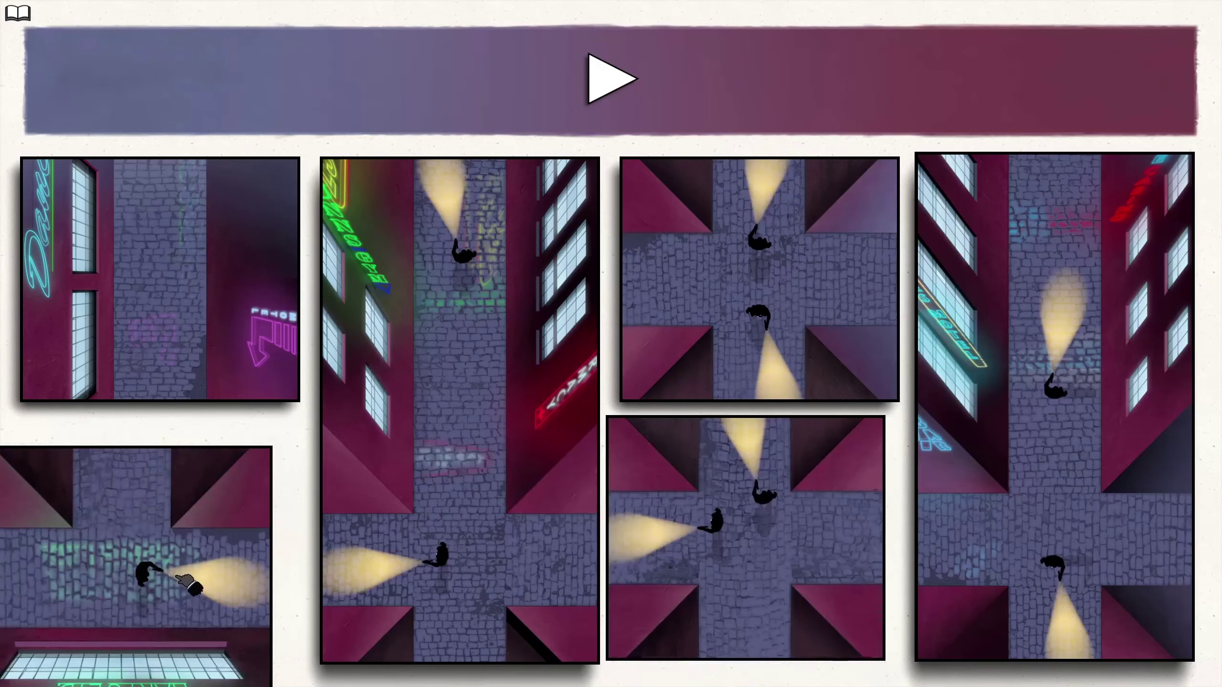
pyautogui.click(160, 277)
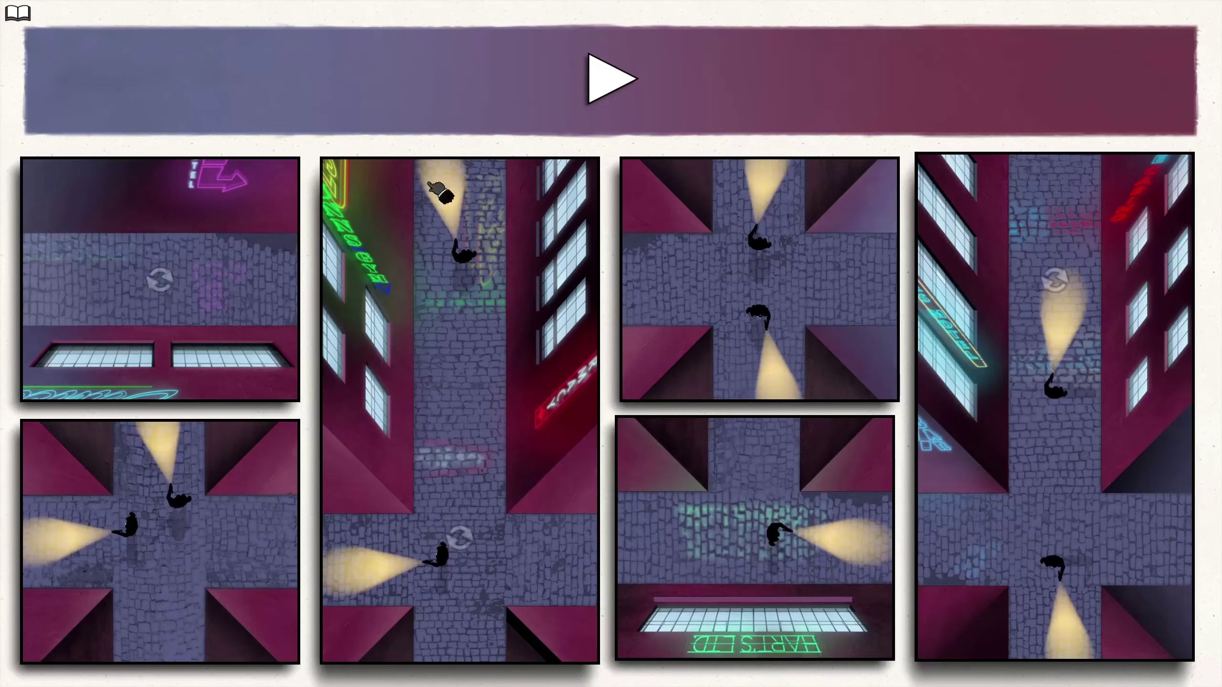
pyautogui.click(759, 277)
pyautogui.moveTo(160, 540)
pyautogui.mouseDown()
pyautogui.moveTo(244, 534)
pyautogui.moveTo(814, 310)
pyautogui.mouseUp()
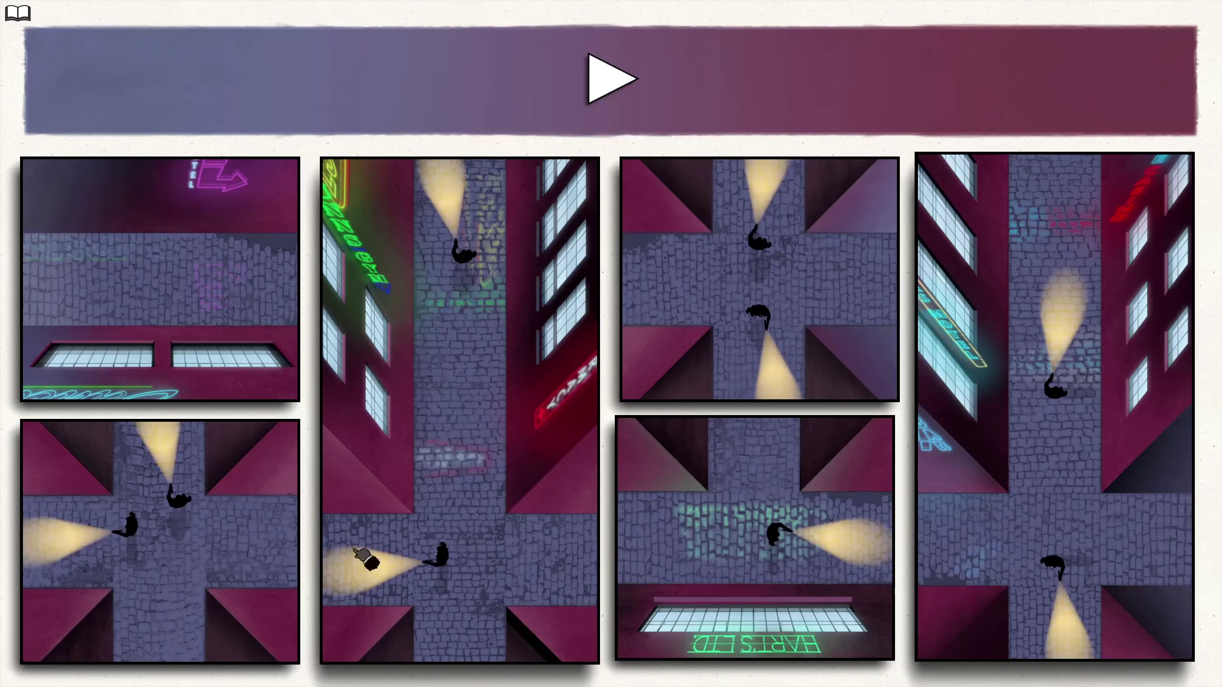
pyautogui.click(401, 267)
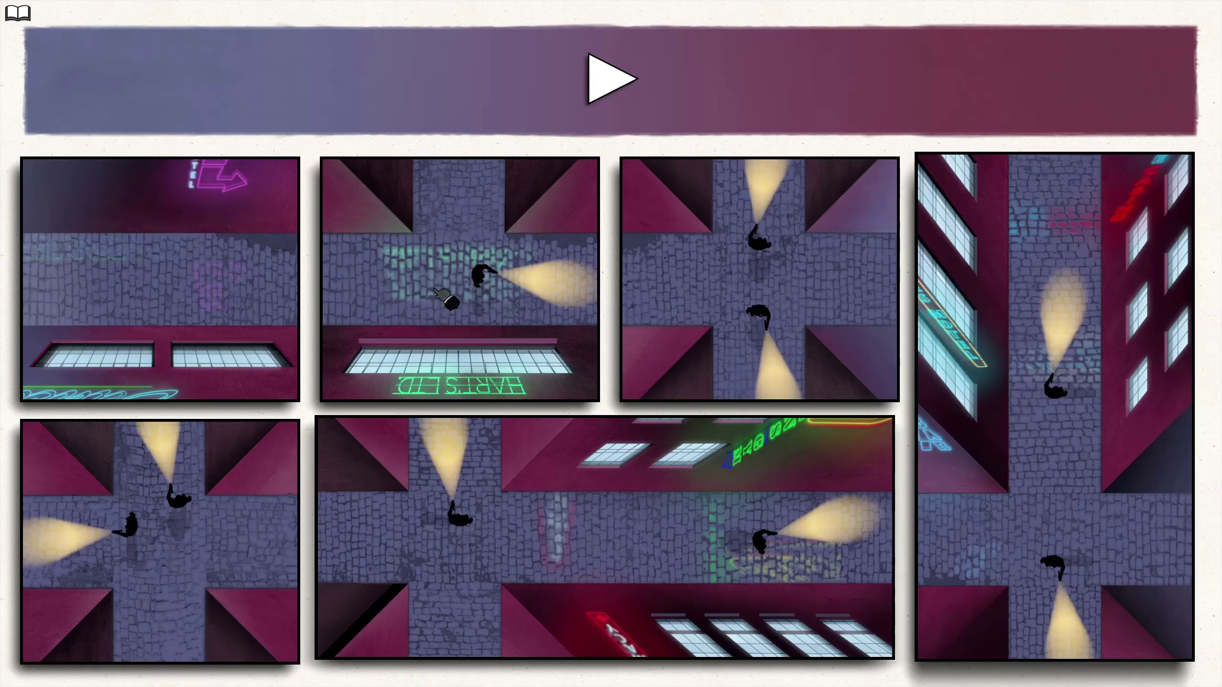
pyautogui.moveTo(802, 319); pyautogui.dragTo(440, 286)
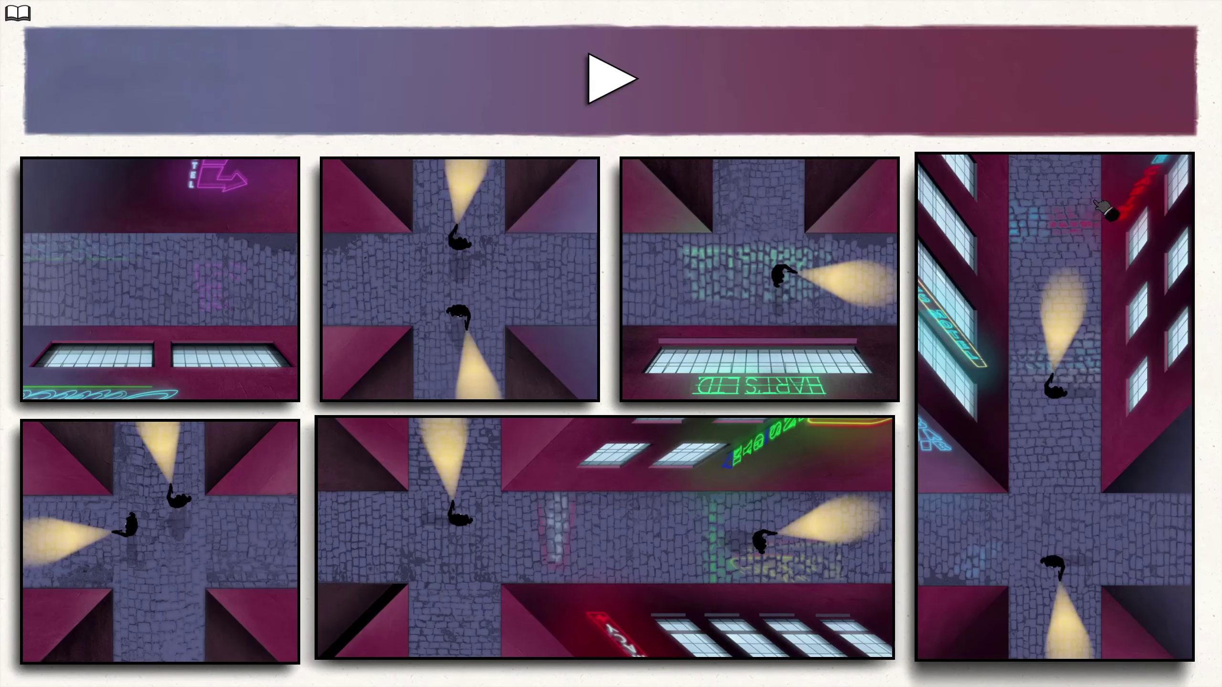
pyautogui.click(1050, 430)
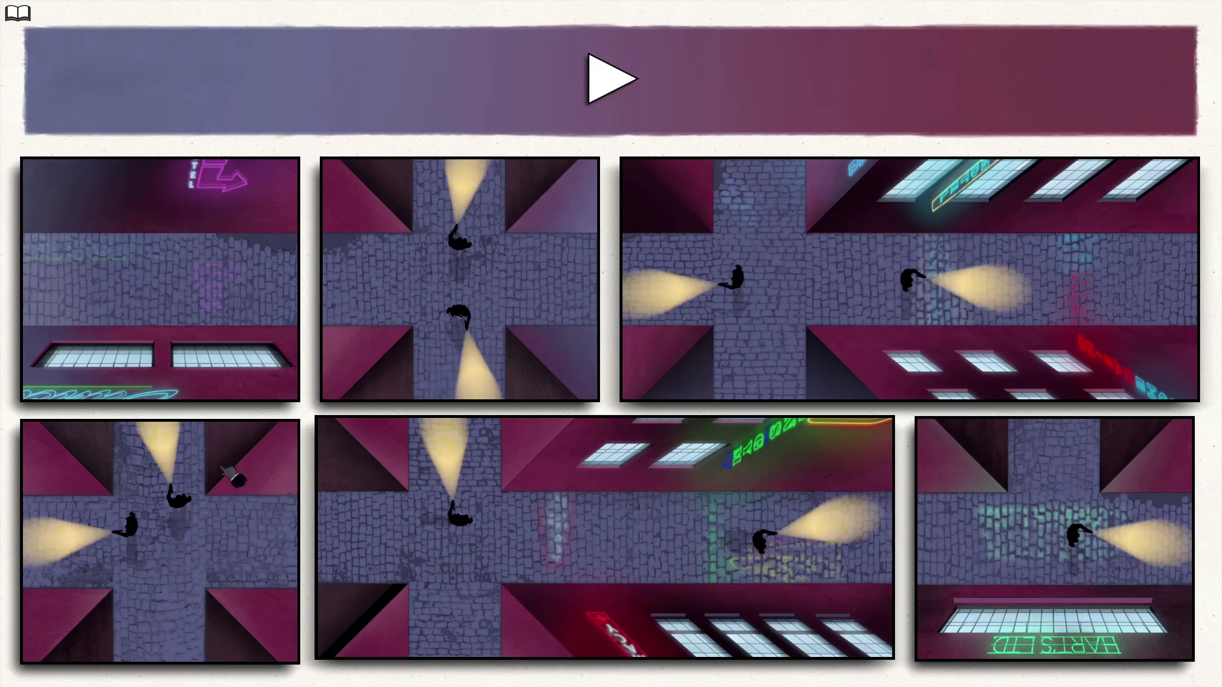
# Return HART'S to the top row and test crossroads swaps, ending with the top-left street vertical.
pyautogui.moveTo(976, 500); pyautogui.dragTo(412, 373)
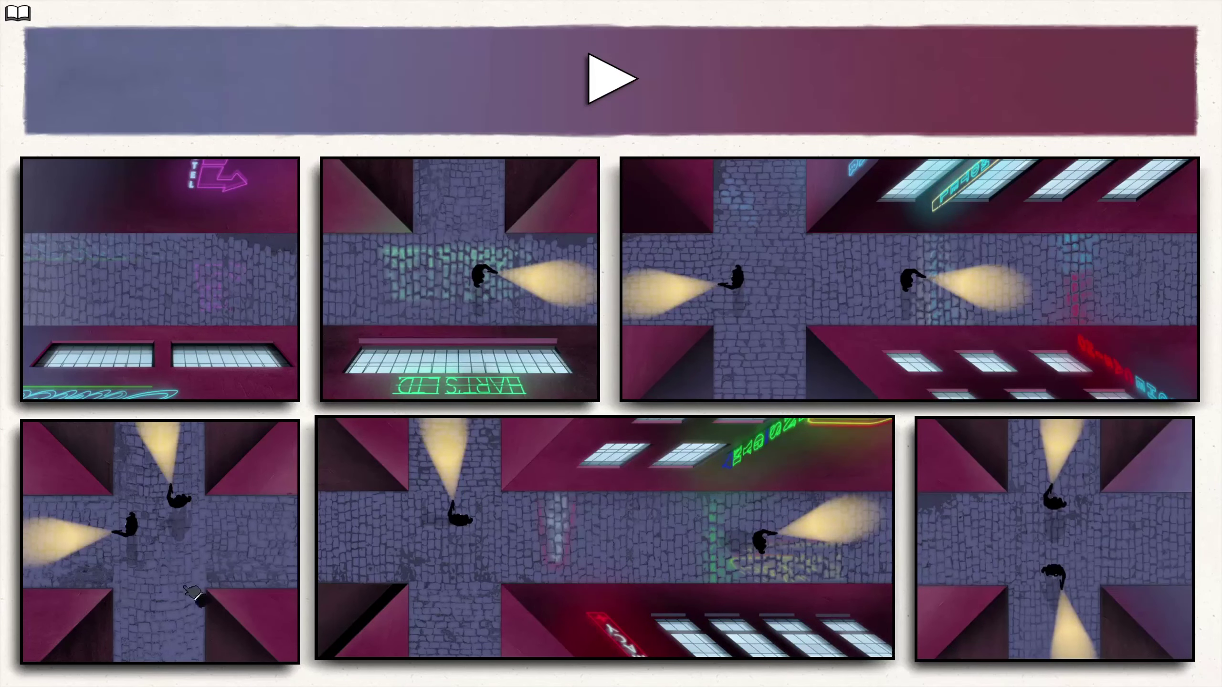
pyautogui.moveTo(1096, 561); pyautogui.dragTo(122, 514)
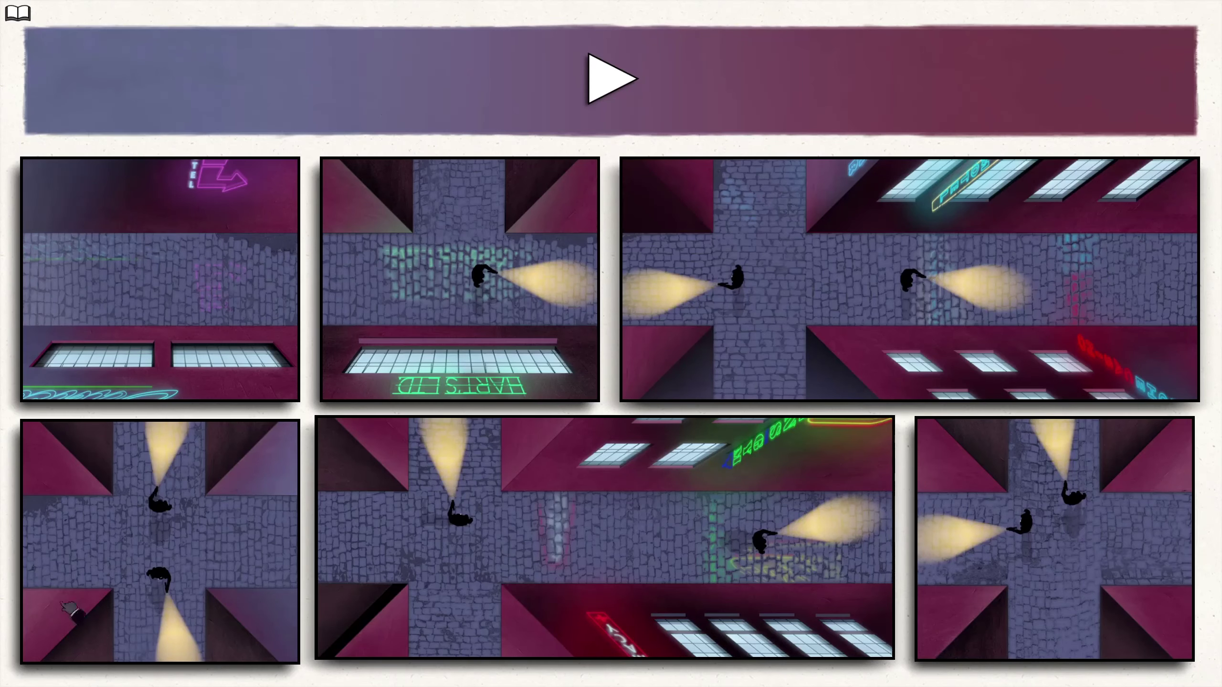
pyautogui.moveTo(1122, 600); pyautogui.dragTo(175, 570)
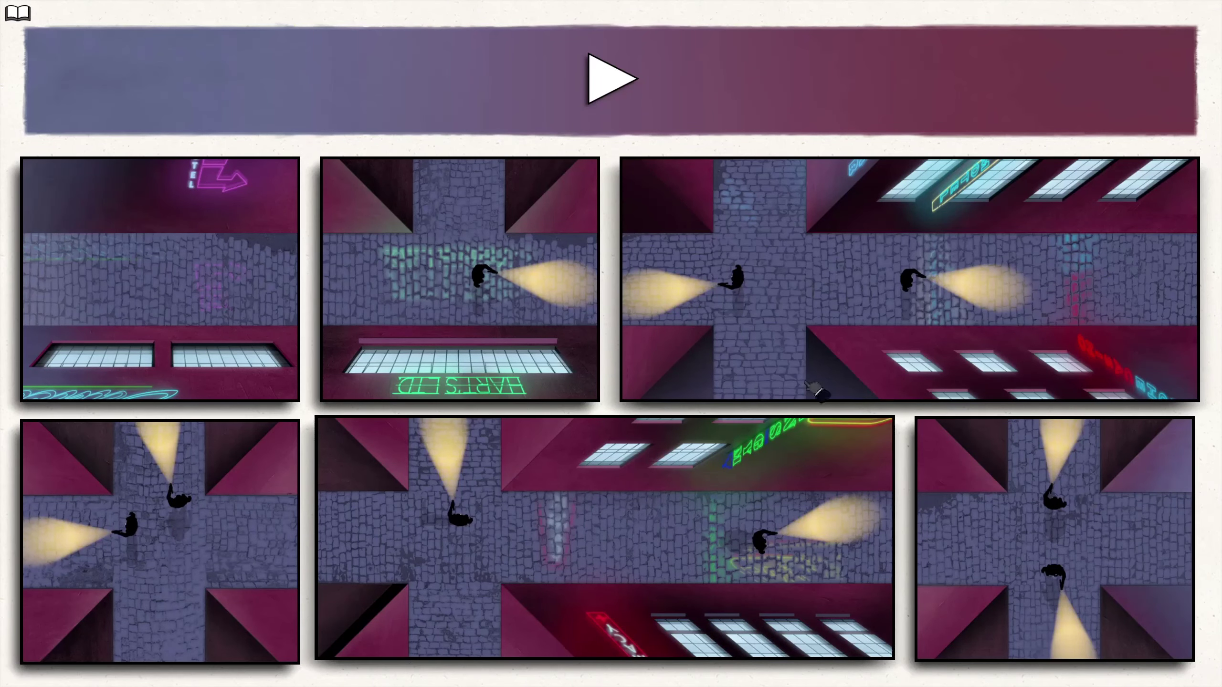
pyautogui.click(679, 266)
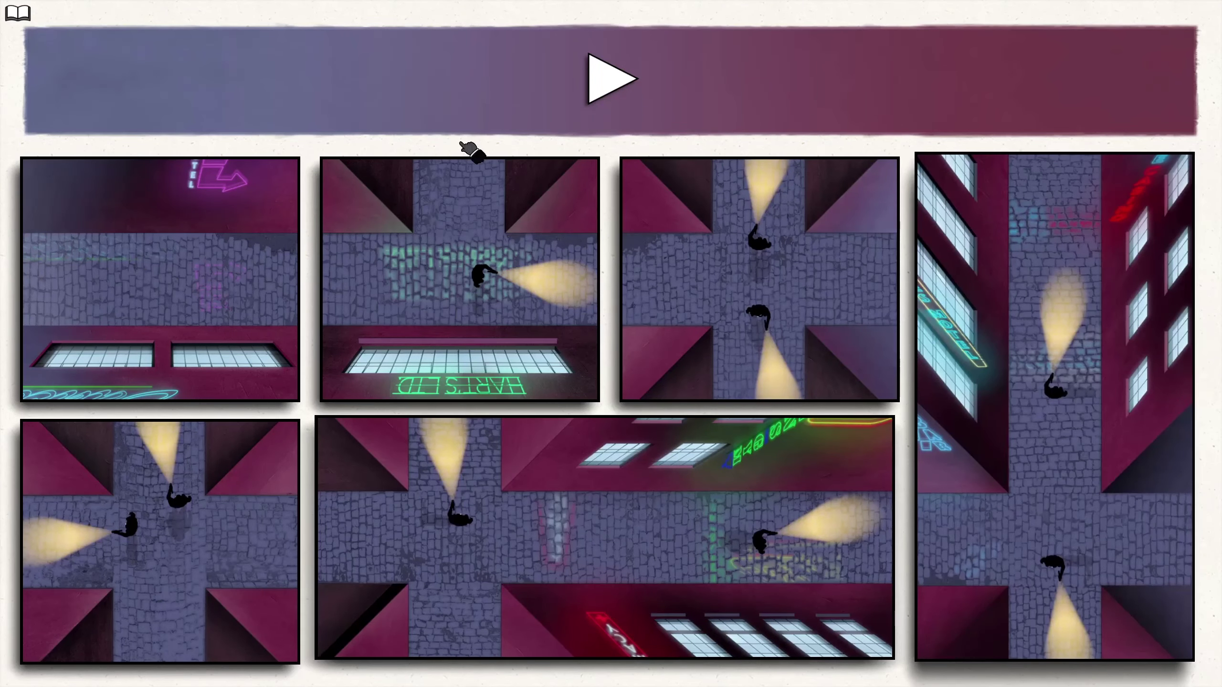
pyautogui.moveTo(176, 535); pyautogui.dragTo(759, 277)
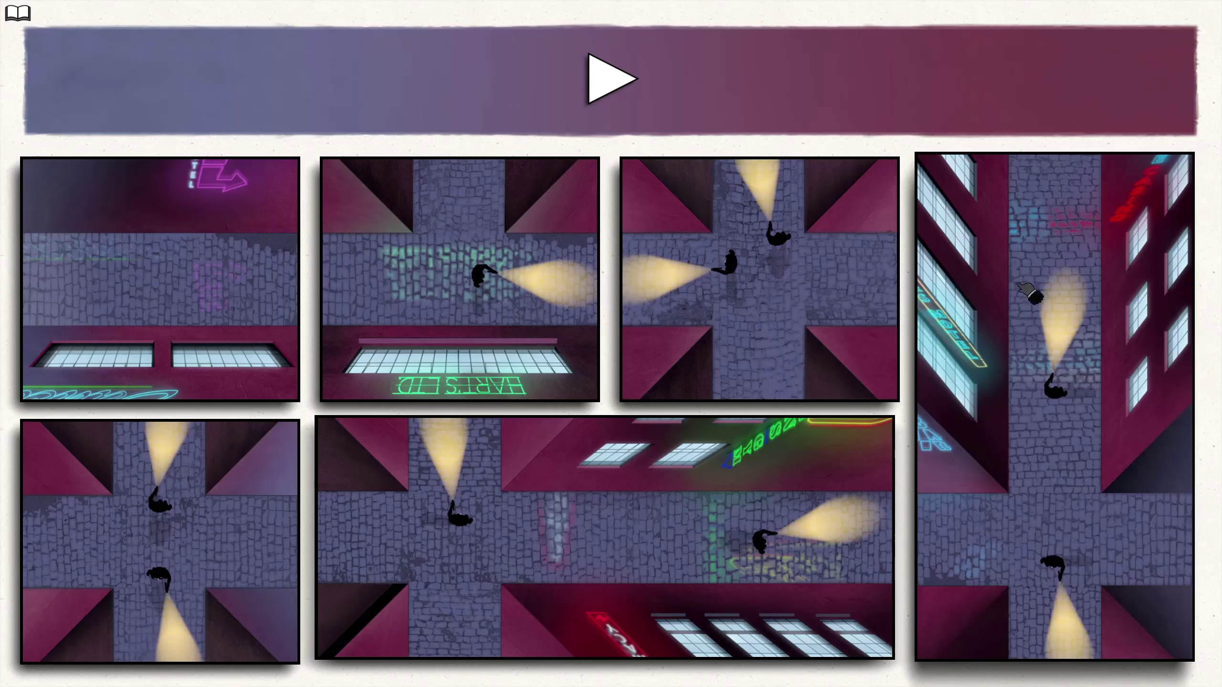
pyautogui.click(270, 271)
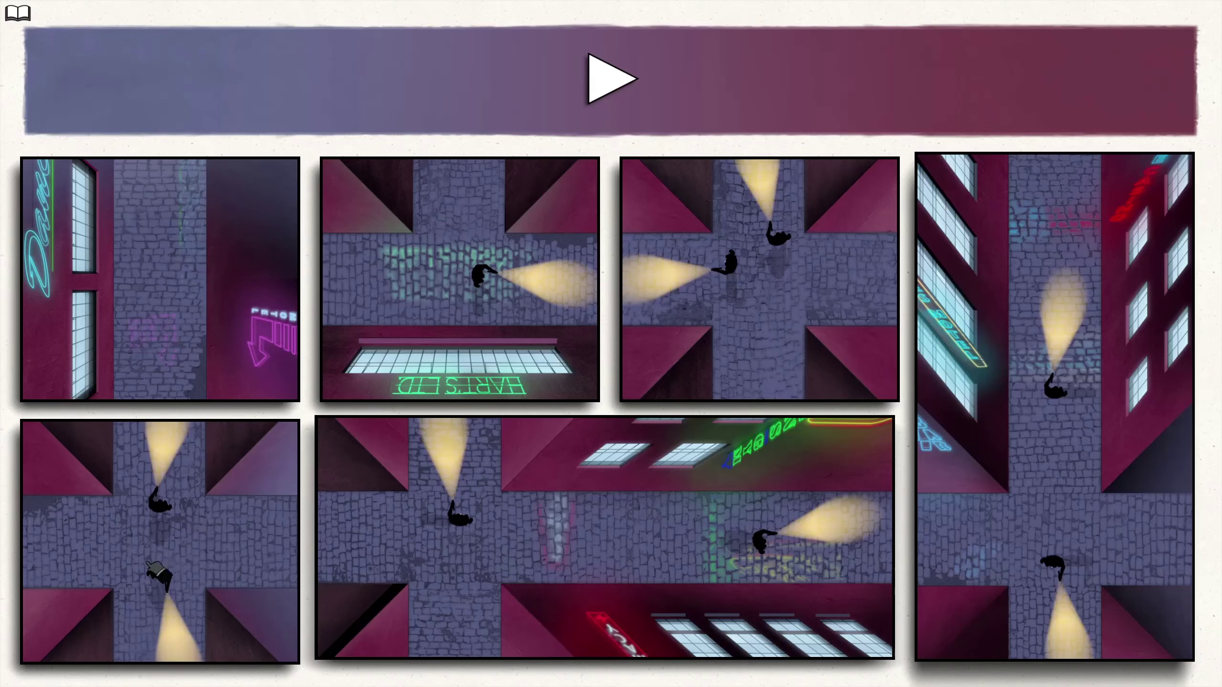
pyautogui.moveTo(158, 571); pyautogui.dragTo(754, 277)
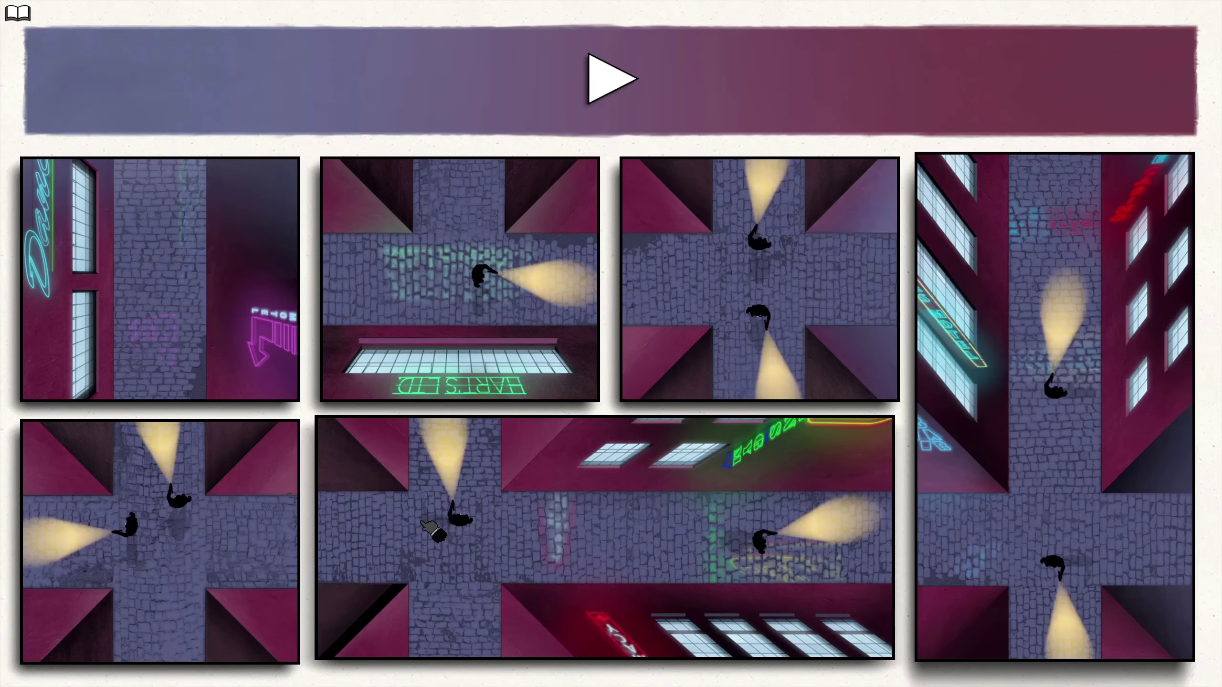
# Turn the column-two street into the wide bottom panel and make the right panel wide.
pyautogui.moveTo(458, 457)
pyautogui.mouseDown()
pyautogui.moveTo(798, 490)
pyautogui.moveTo(459, 410)
pyautogui.mouseUp()
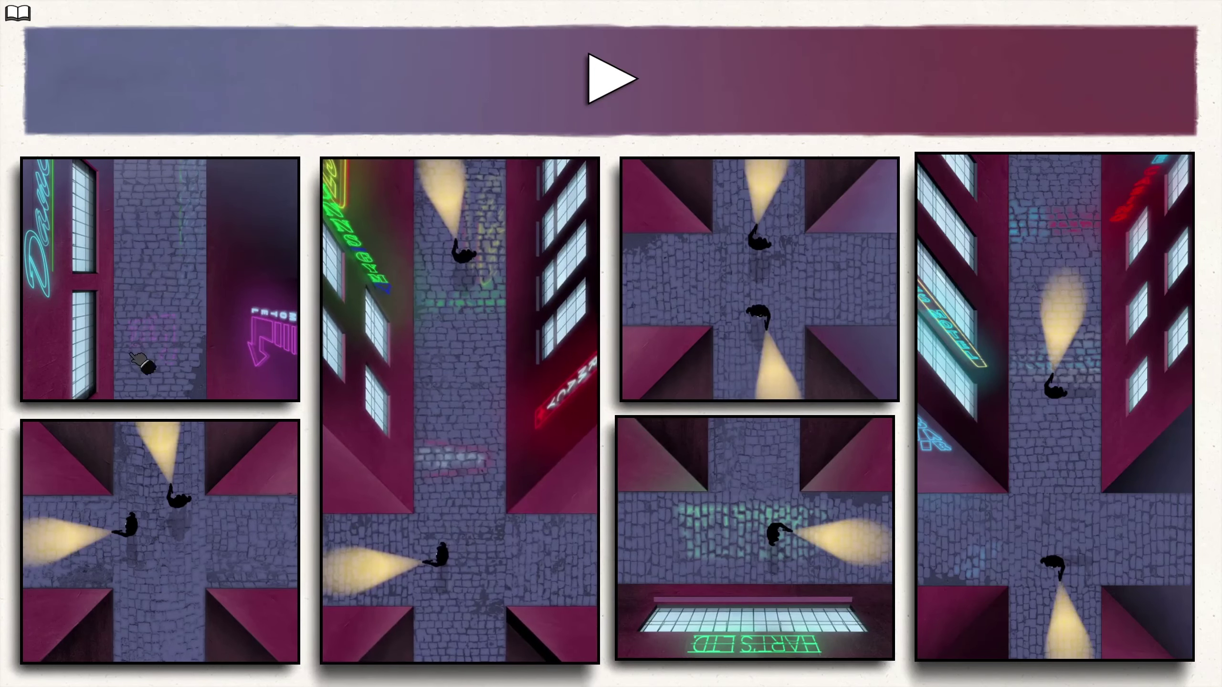
pyautogui.click(468, 256)
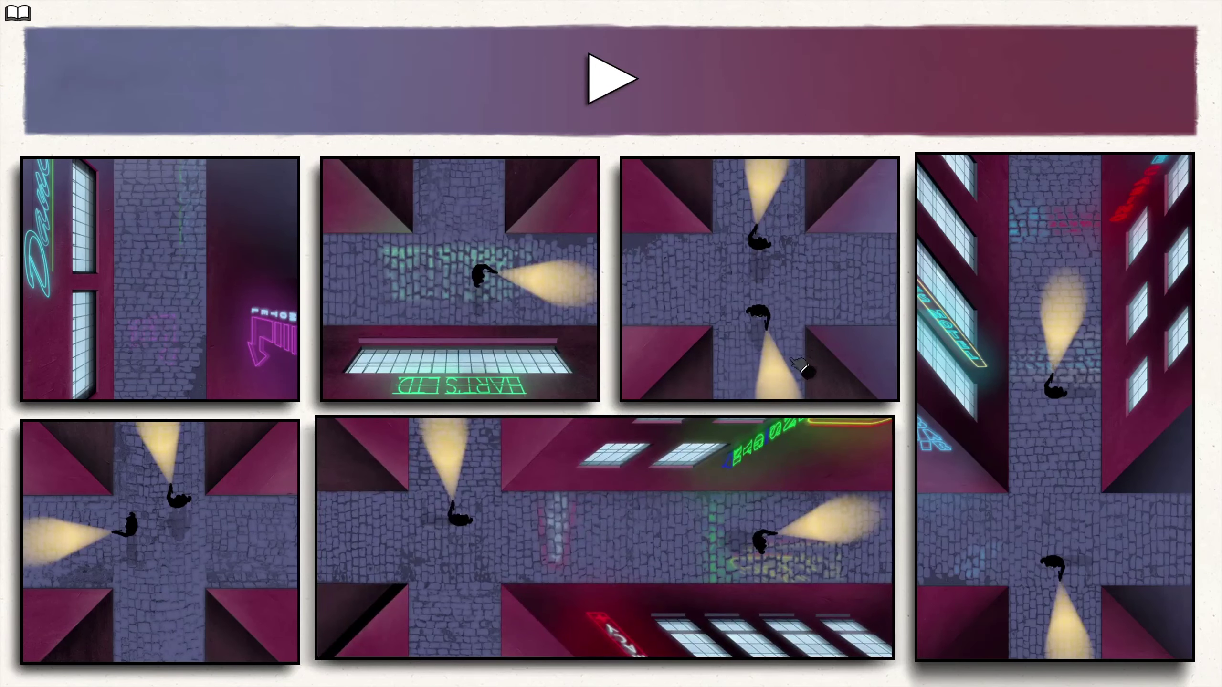
pyautogui.click(1113, 275)
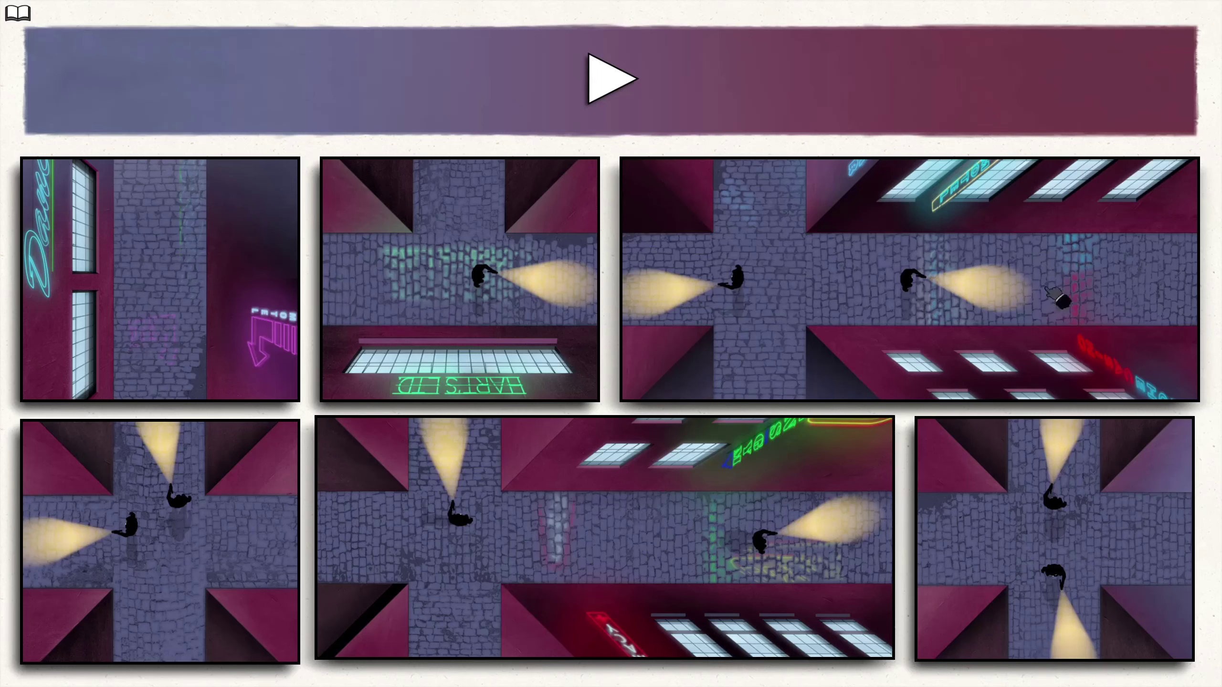
# Turn the top-left street sideways, stand the top-right panel upright, and swap the top-row crossroads panel.
pyautogui.moveTo(185, 323)
pyautogui.mouseDown()
pyautogui.moveTo(325, 320)
pyautogui.moveTo(286, 306)
pyautogui.mouseUp()
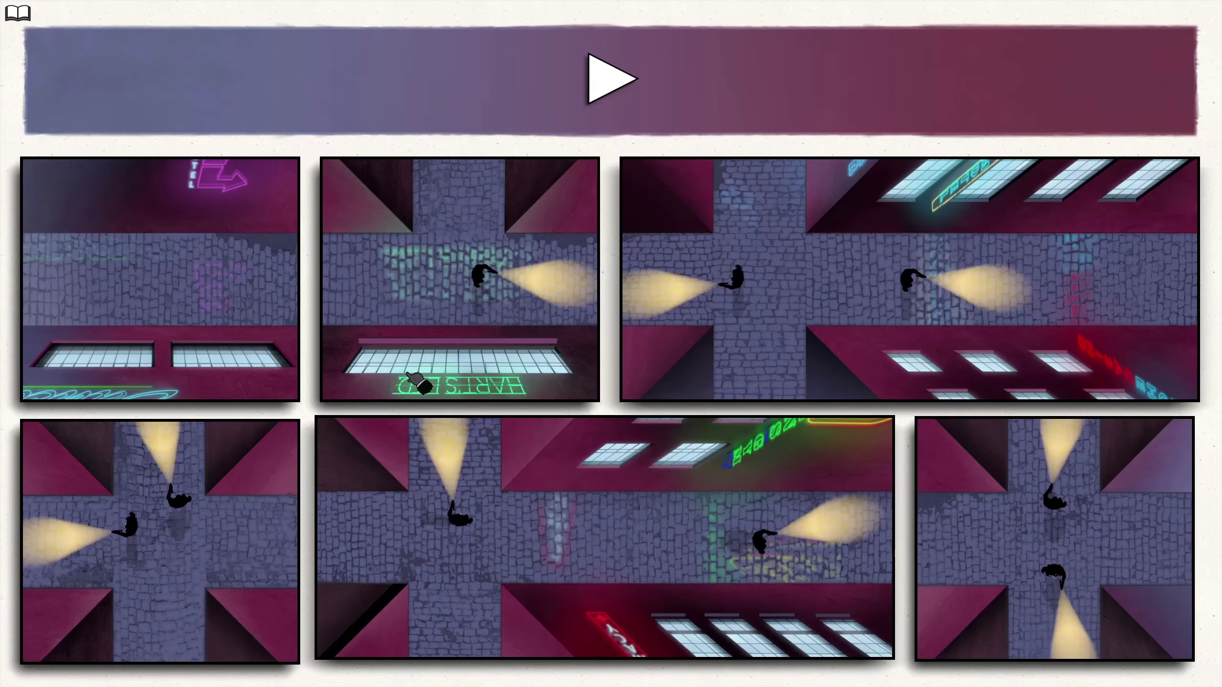
pyautogui.moveTo(417, 382)
pyautogui.mouseDown()
pyautogui.moveTo(143, 658)
pyautogui.moveTo(425, 383)
pyautogui.mouseUp()
pyautogui.click(669, 270)
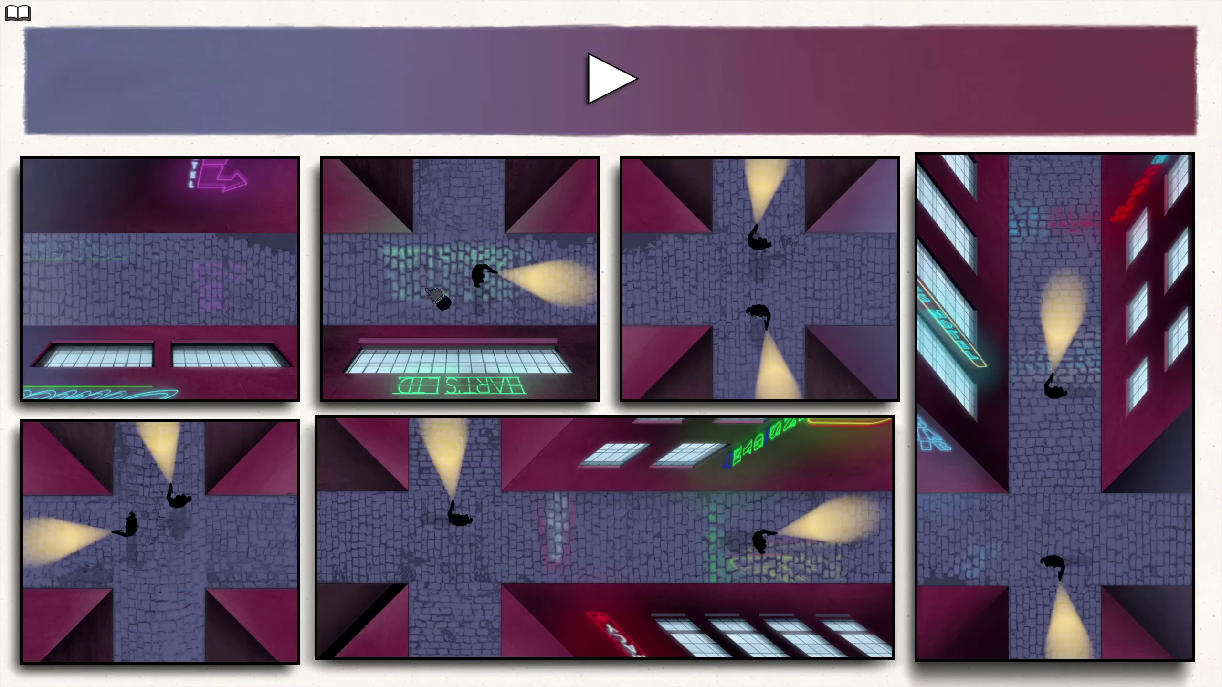
pyautogui.click(821, 239)
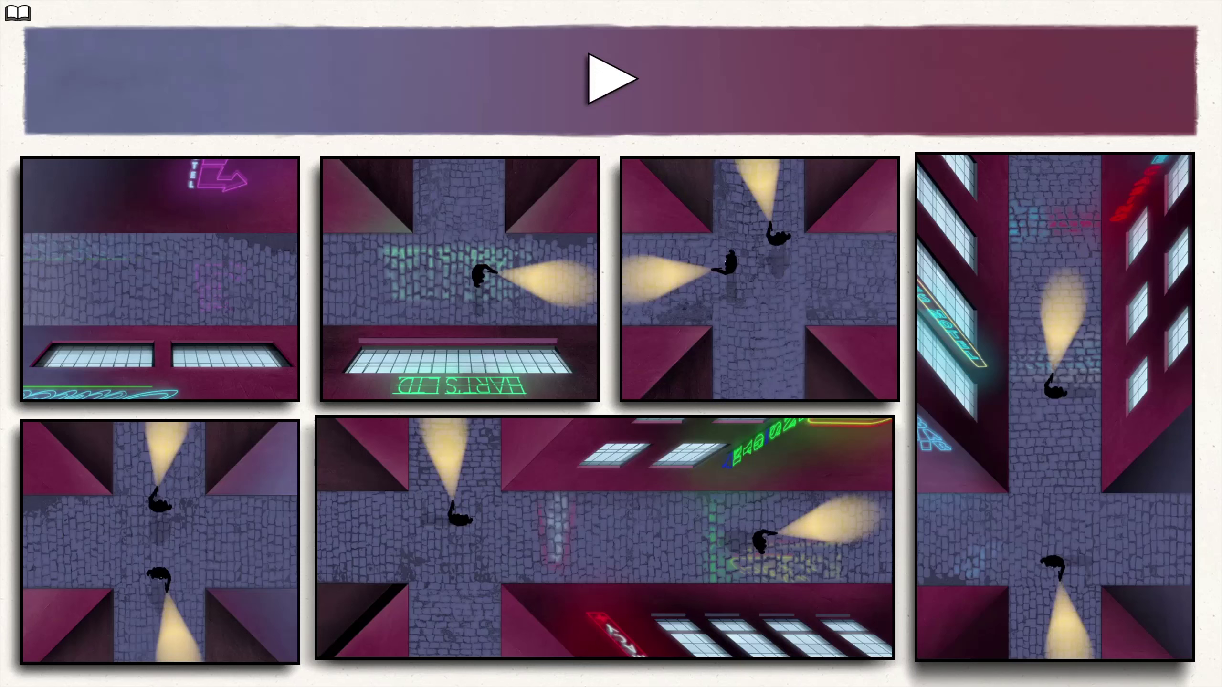
# Shuffle HART'S and the crossroads panels, trading the third top-row panel with the bottom-left one.
pyautogui.moveTo(853, 608); pyautogui.dragTo(716, 573)
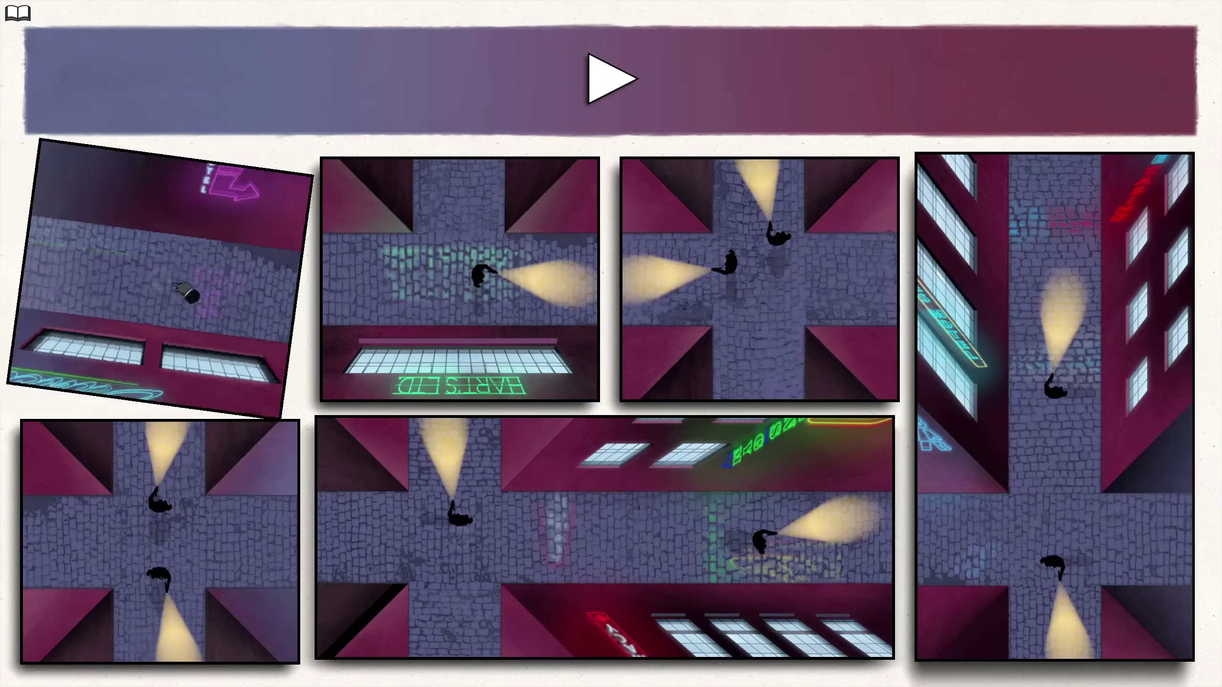
pyautogui.click(277, 287)
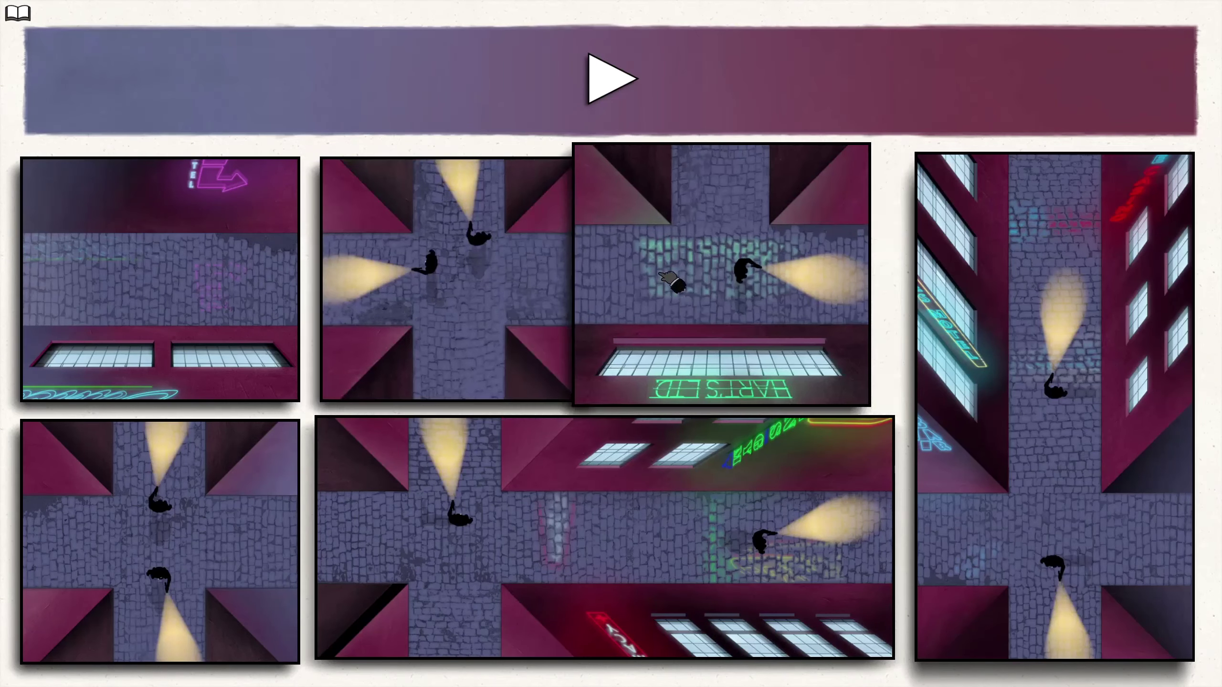
pyautogui.moveTo(505, 256); pyautogui.dragTo(764, 267)
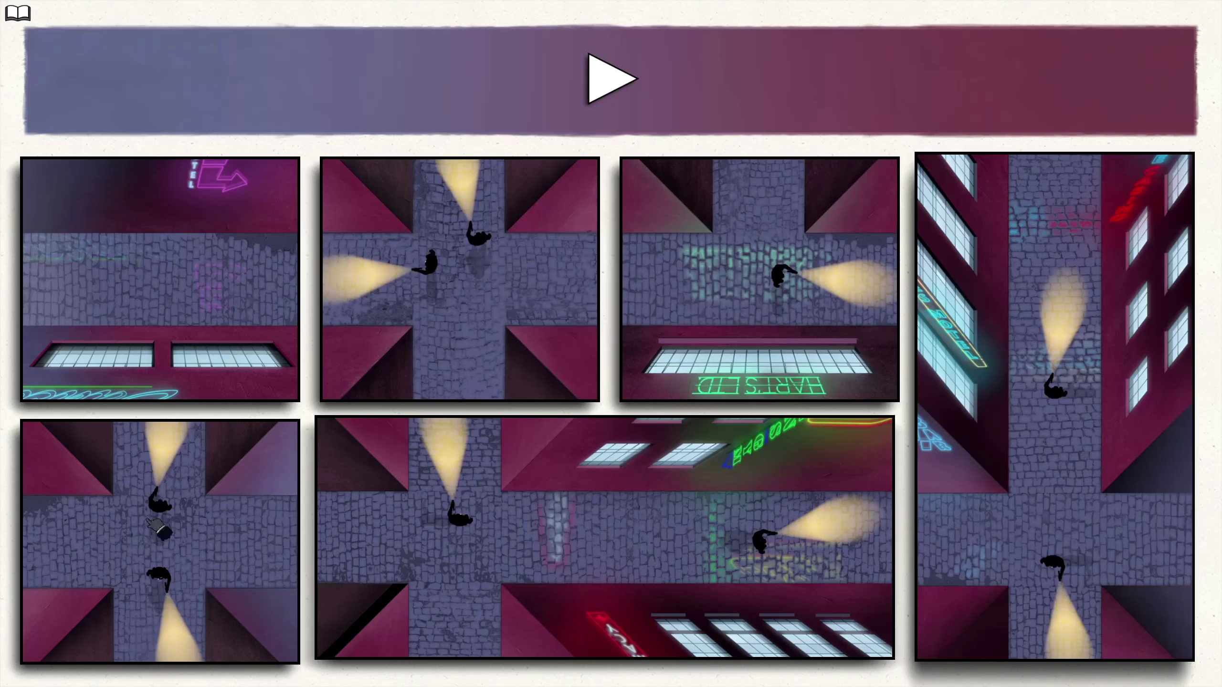
pyautogui.moveTo(810, 294); pyautogui.dragTo(511, 382)
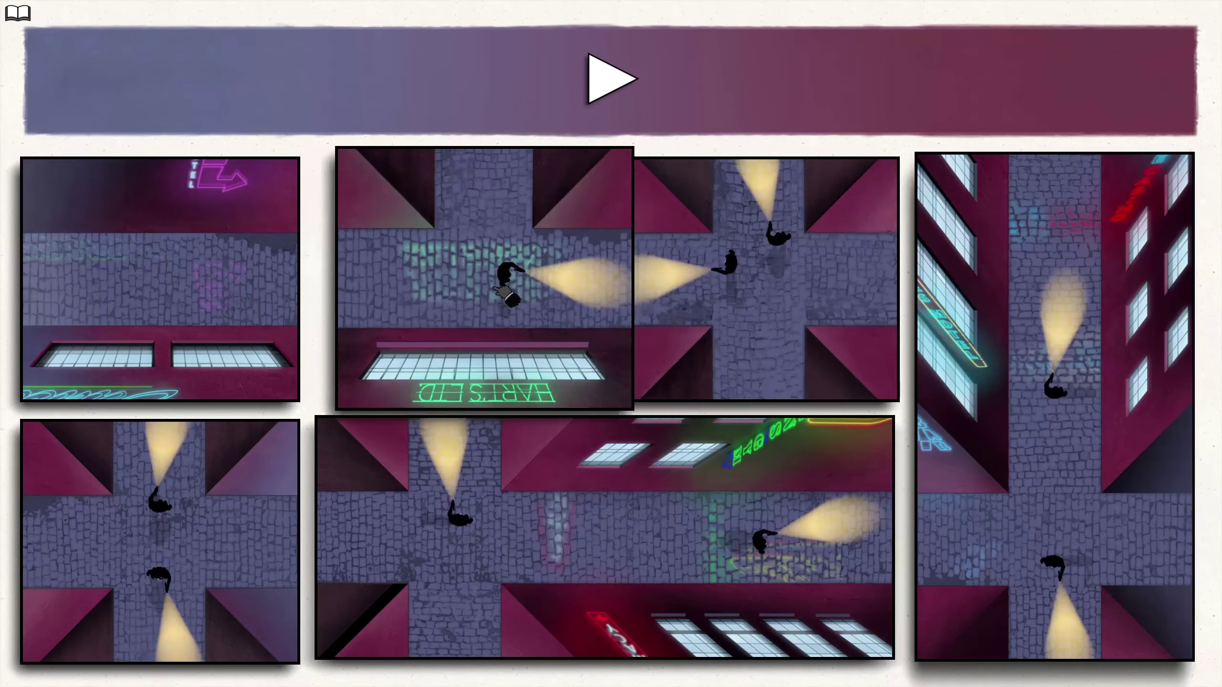
pyautogui.moveTo(760, 277); pyautogui.dragTo(163, 535)
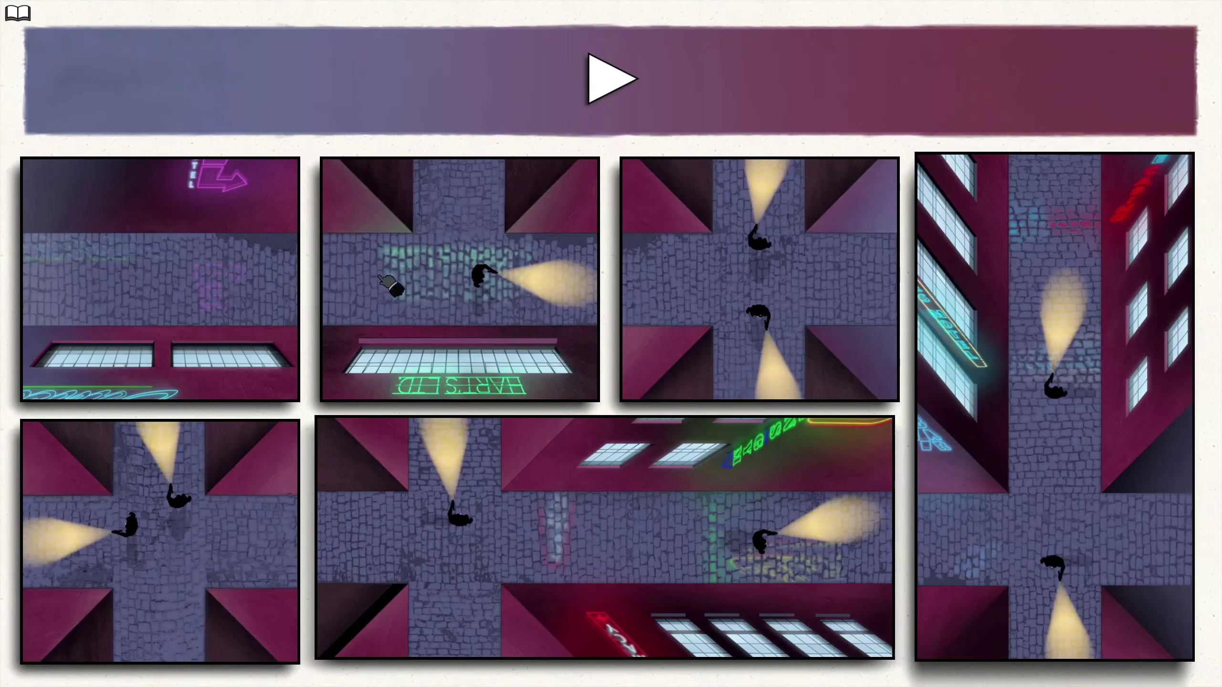
pyautogui.moveTo(119, 542); pyautogui.dragTo(458, 286)
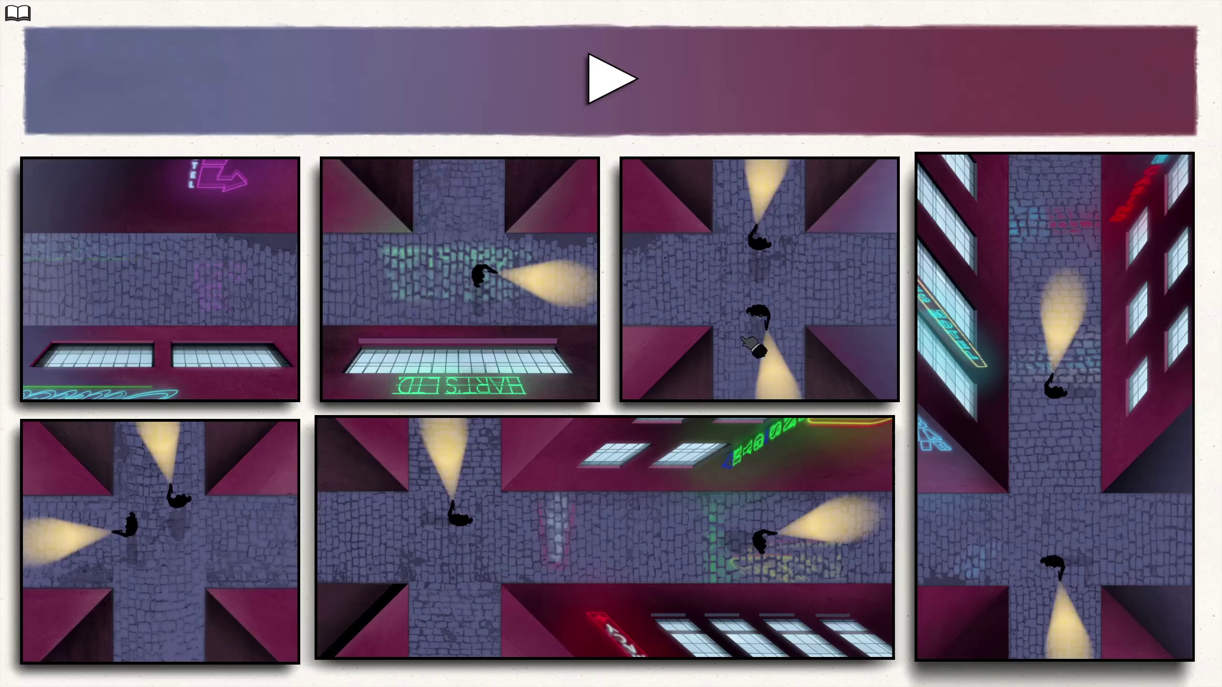
pyautogui.moveTo(755, 286); pyautogui.dragTo(437, 351)
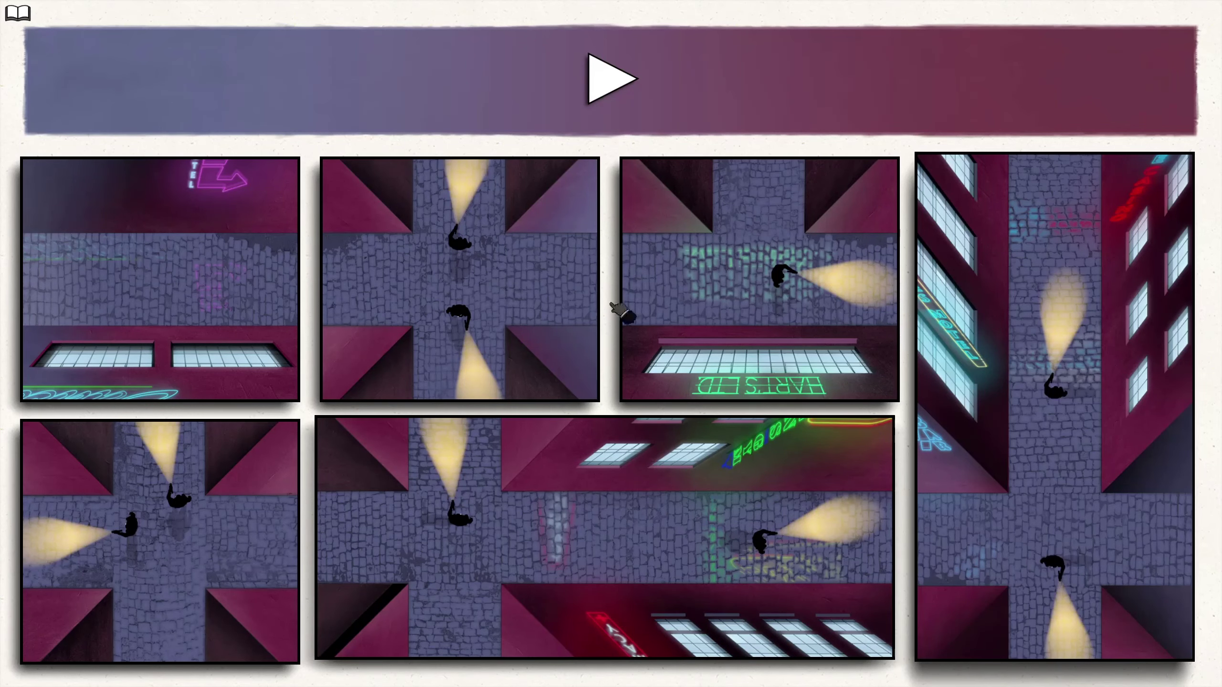
# Move the shop-window panel bottom-left, rotate the first alley panel, and swap the second and third top panels.
pyautogui.moveTo(790, 277); pyautogui.dragTo(153, 539)
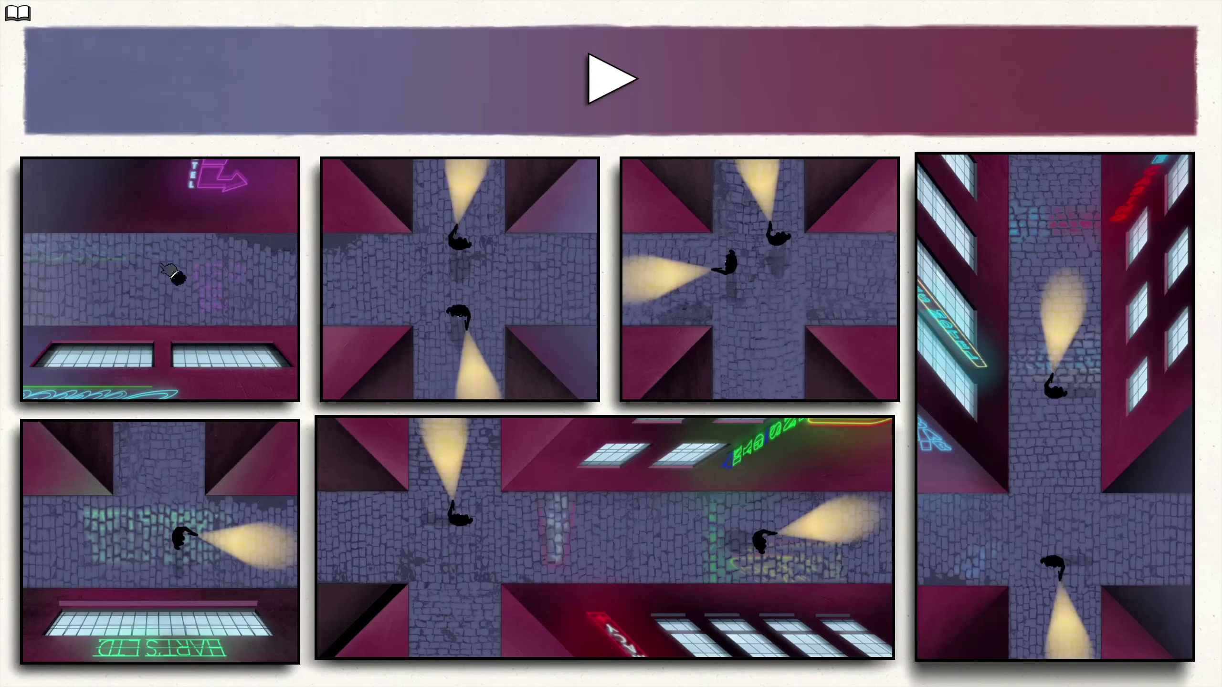
pyautogui.click(277, 229)
pyautogui.moveTo(809, 355); pyautogui.dragTo(258, 552)
pyautogui.moveTo(458, 287); pyautogui.dragTo(763, 286)
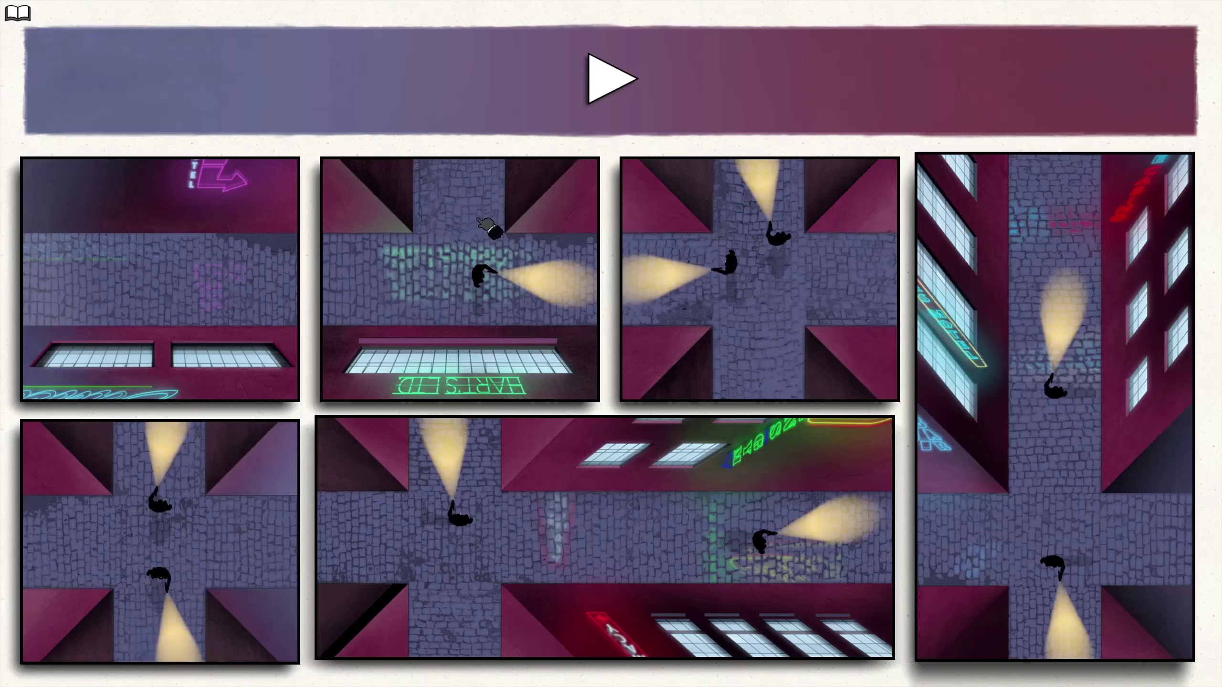
# Turn the first alley panel upright and trade panels until the shop-window scene sits second in the top row.
pyautogui.moveTo(497, 230)
pyautogui.mouseDown()
pyautogui.moveTo(236, 504)
pyautogui.moveTo(241, 516)
pyautogui.mouseUp()
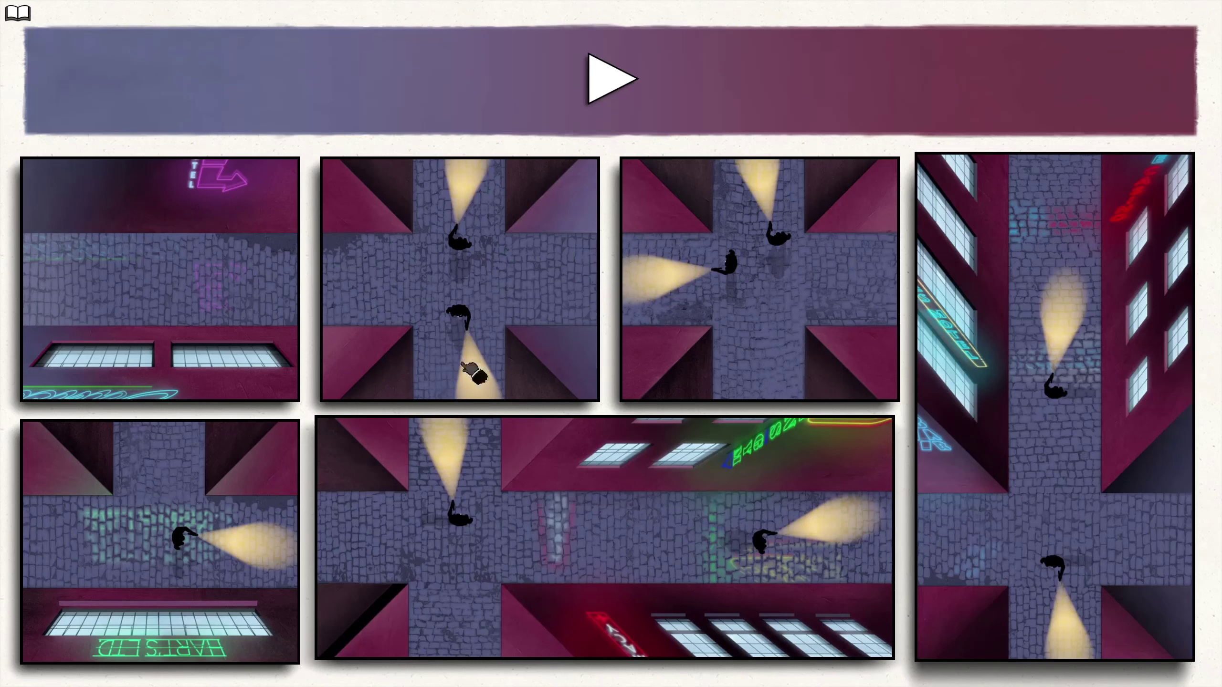
pyautogui.click(191, 315)
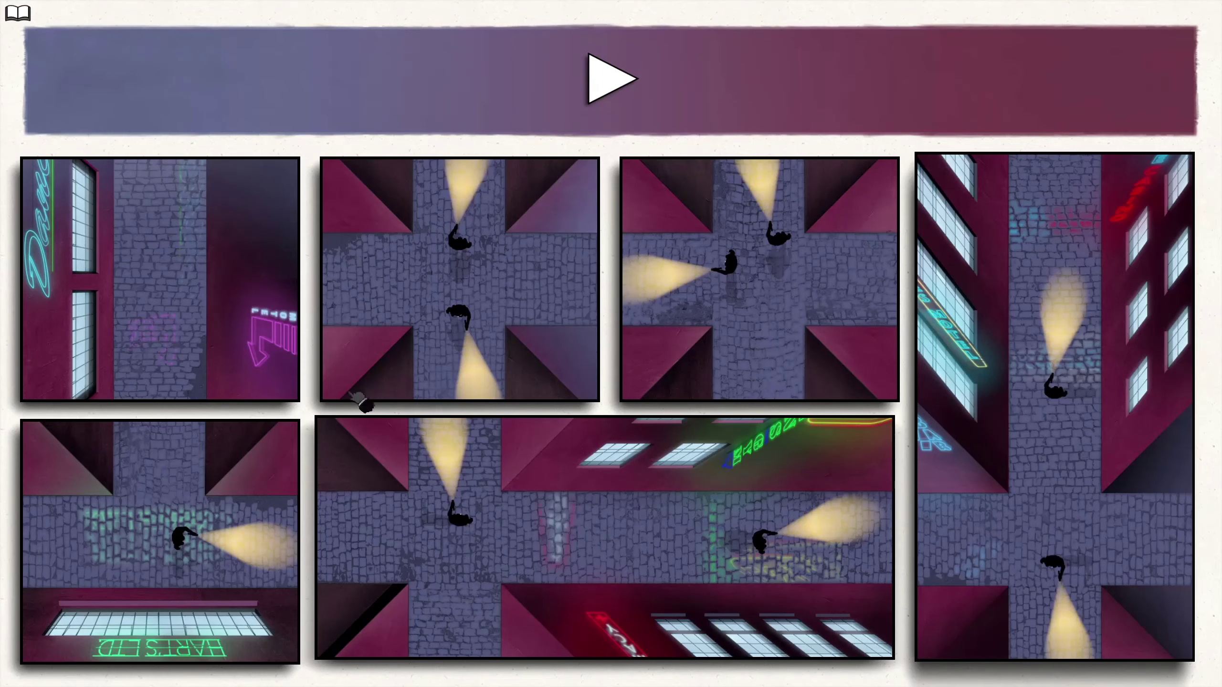
pyautogui.moveTo(153, 464); pyautogui.dragTo(458, 287)
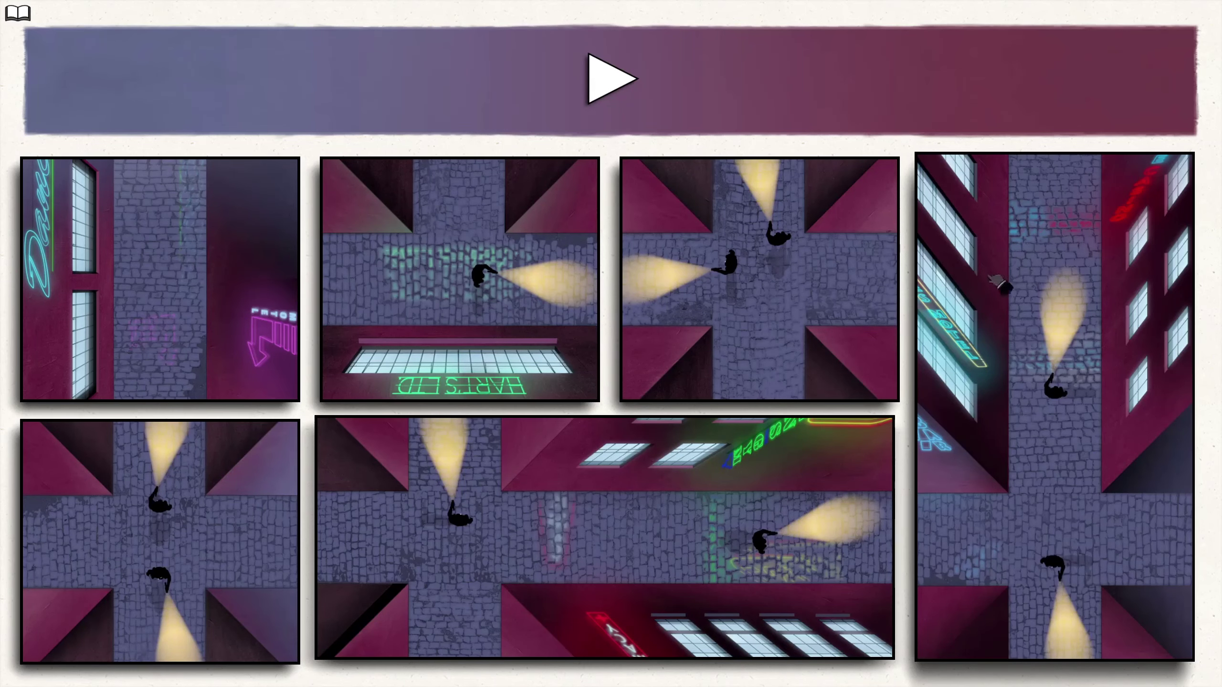
pyautogui.moveTo(711, 349); pyautogui.dragTo(238, 544)
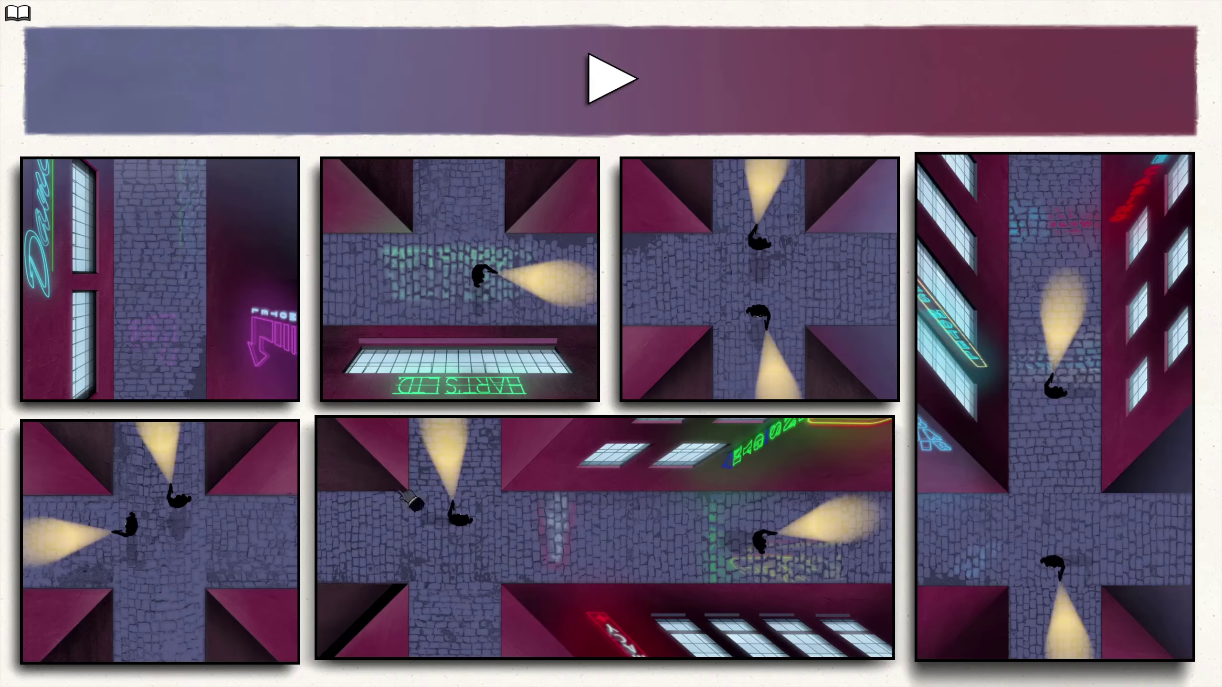
# Stand the long street panel upright, play the sequence, and move the shop-window panel bottom-left.
pyautogui.click(439, 507)
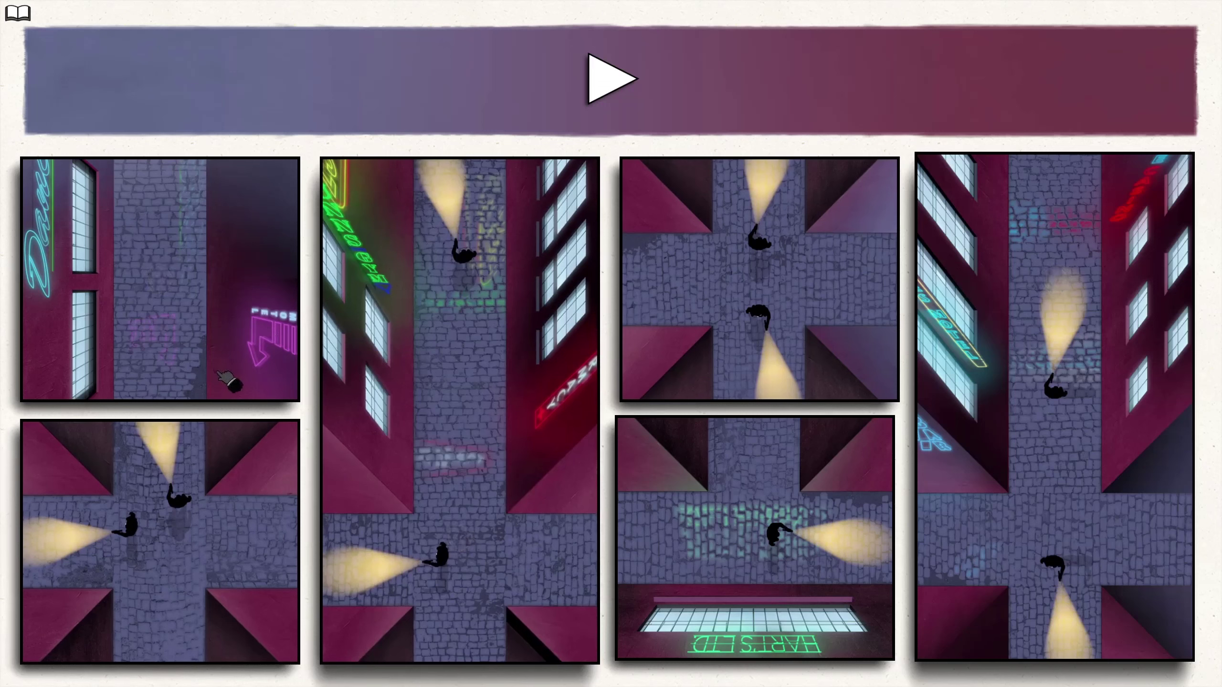
pyautogui.click(608, 80)
pyautogui.moveTo(812, 535); pyautogui.dragTo(191, 535)
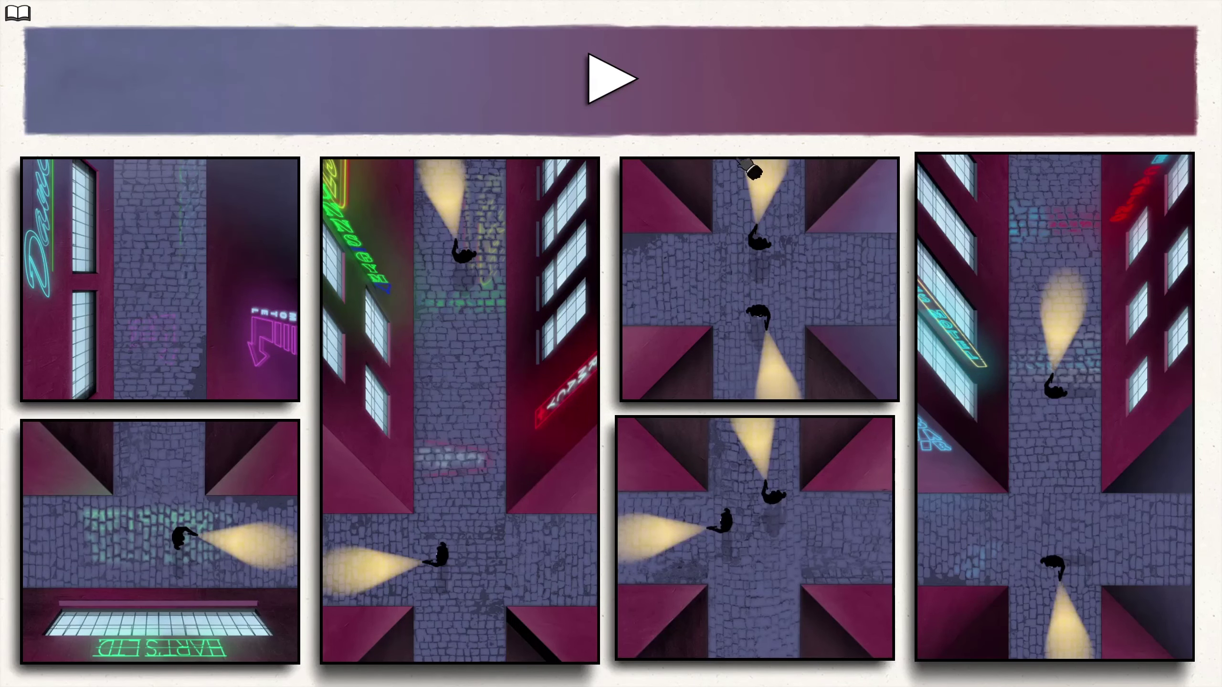
# Turn the windowed street panel sideways and reorient the middle and right panels so a wide street spans top-right.
pyautogui.moveTo(741, 544); pyautogui.dragTo(754, 287)
pyautogui.click(702, 323)
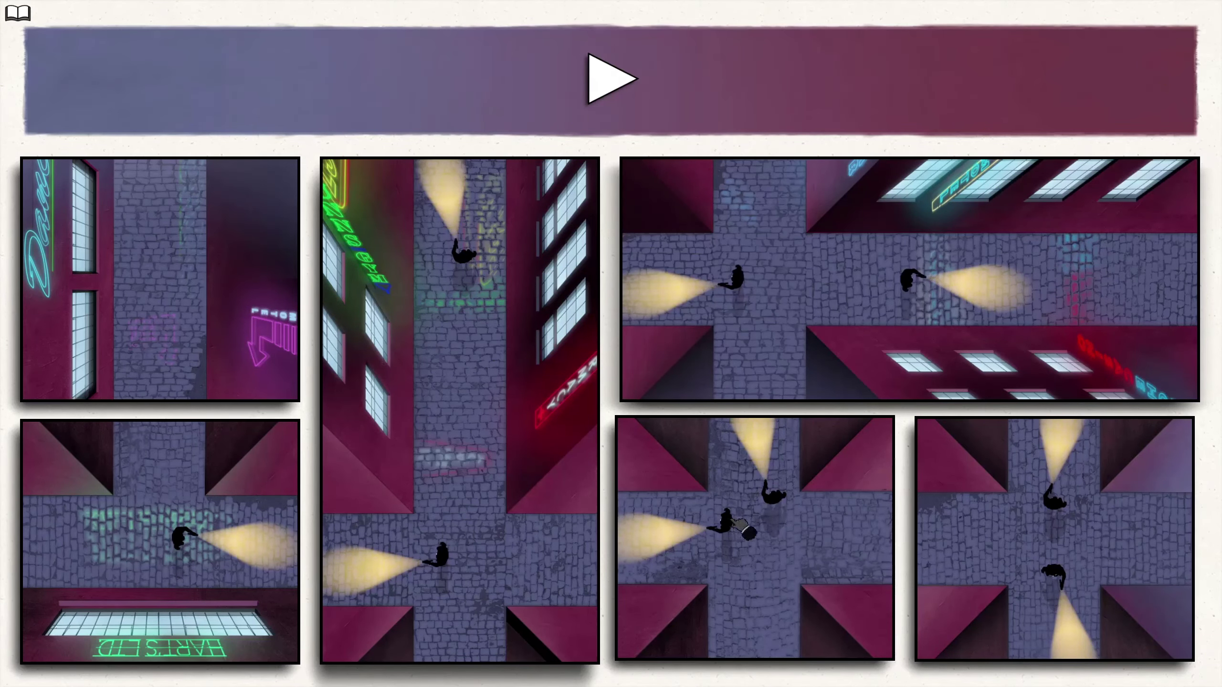
pyautogui.moveTo(776, 466); pyautogui.dragTo(759, 533)
pyautogui.click(759, 330)
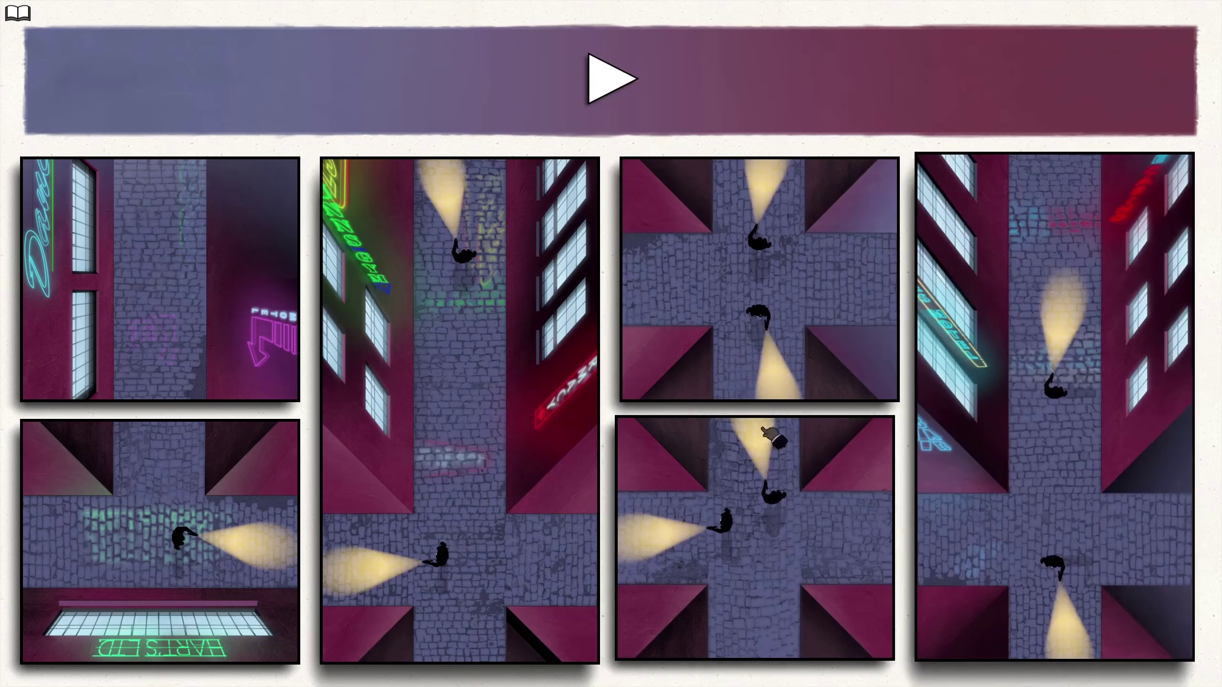
pyautogui.moveTo(769, 449); pyautogui.dragTo(763, 277)
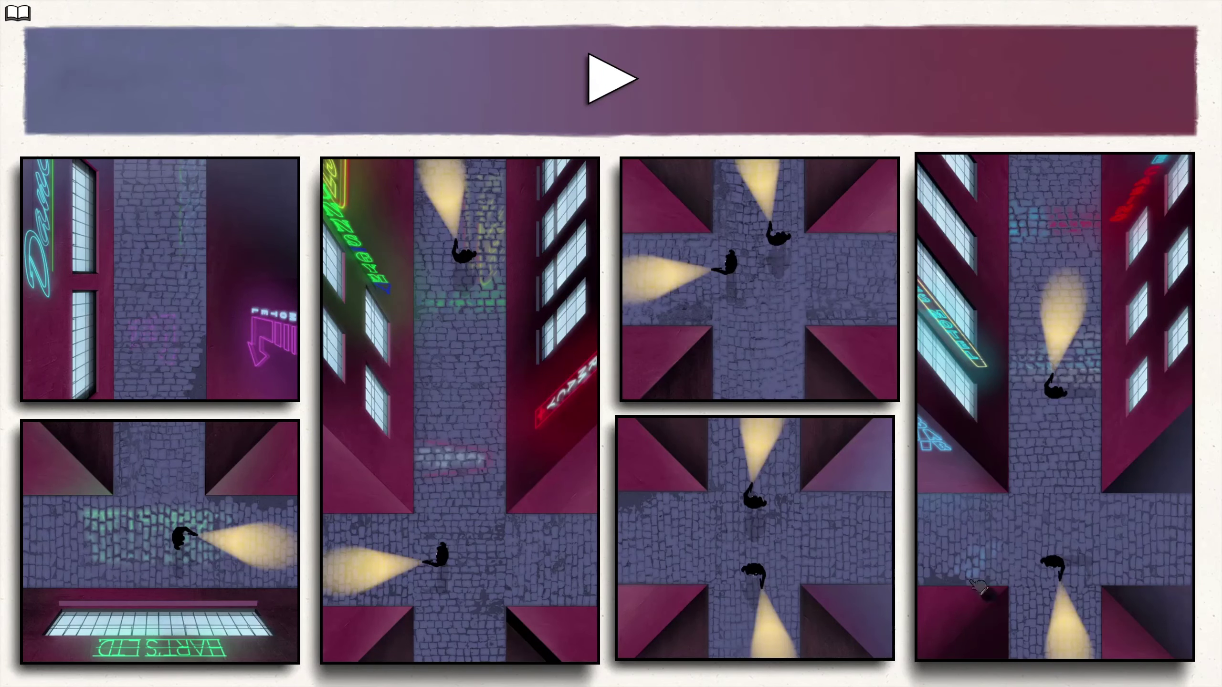
pyautogui.click(993, 590)
pyautogui.click(439, 250)
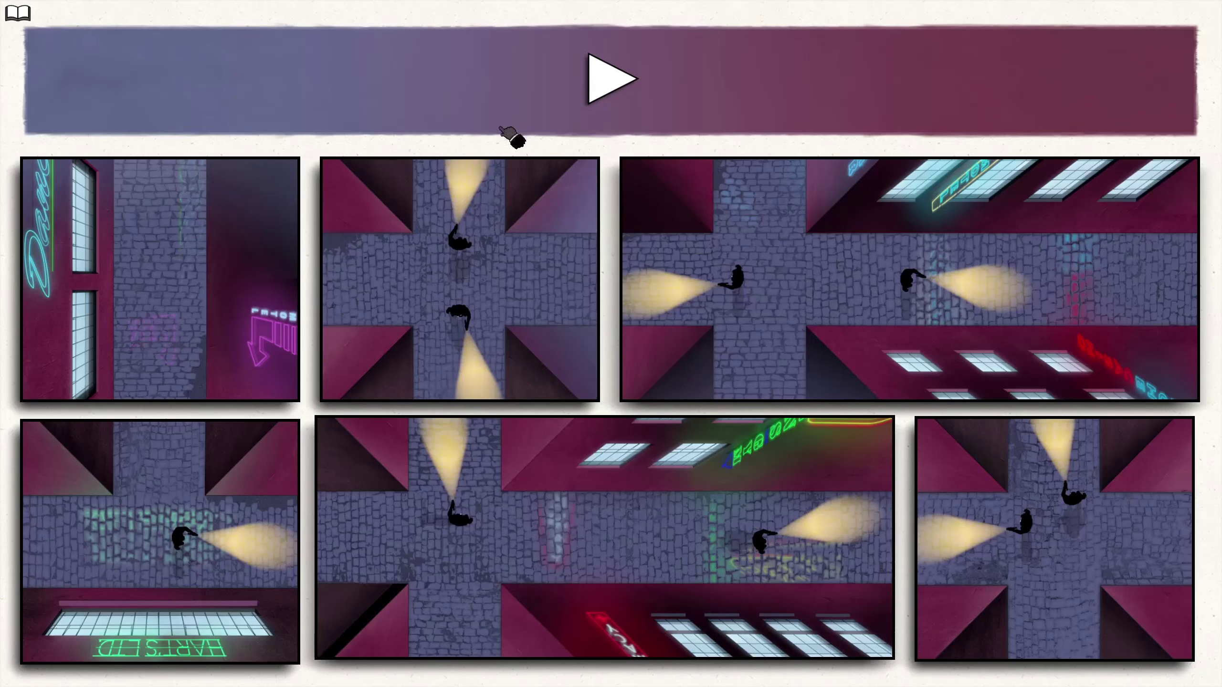
# Turn the first alley panel sideways, stand the top-right street panel upright, and play.
pyautogui.click(224, 355)
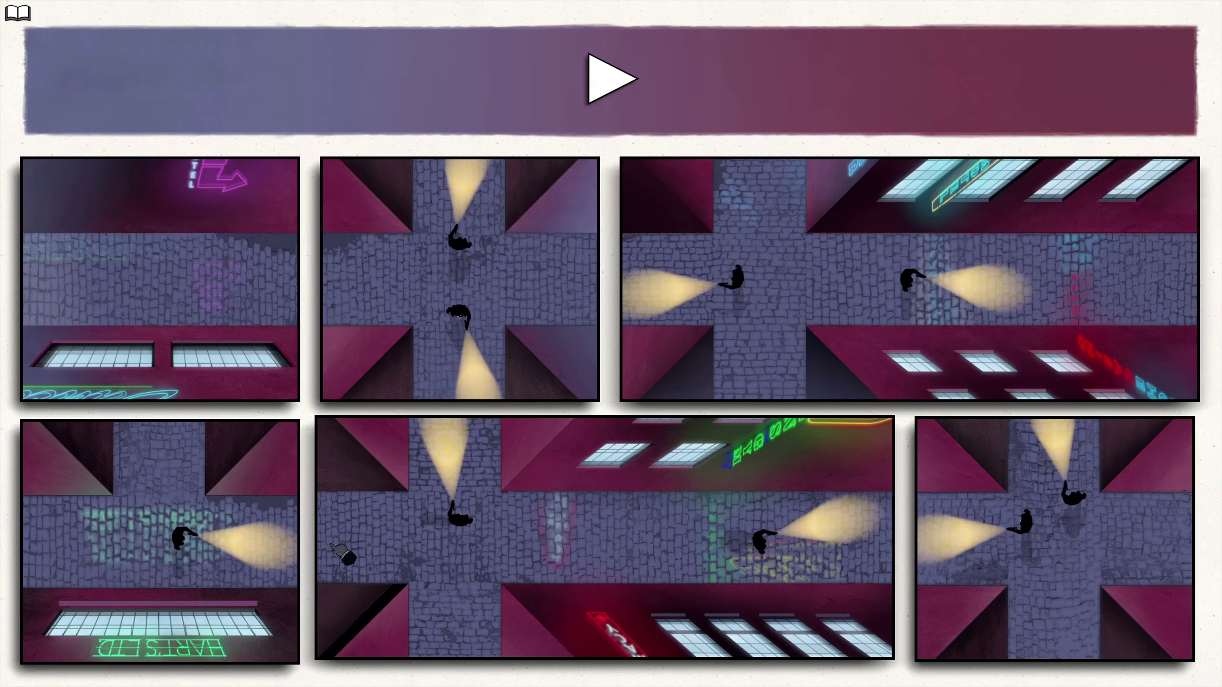
pyautogui.click(718, 260)
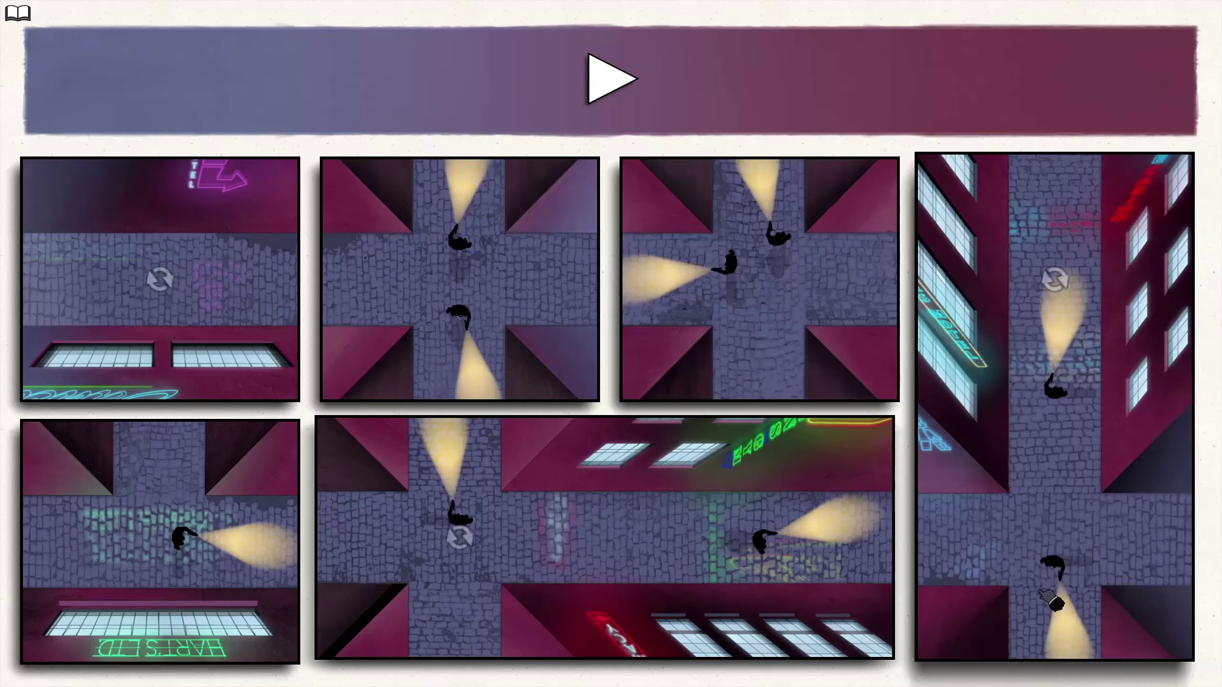
pyautogui.click(611, 100)
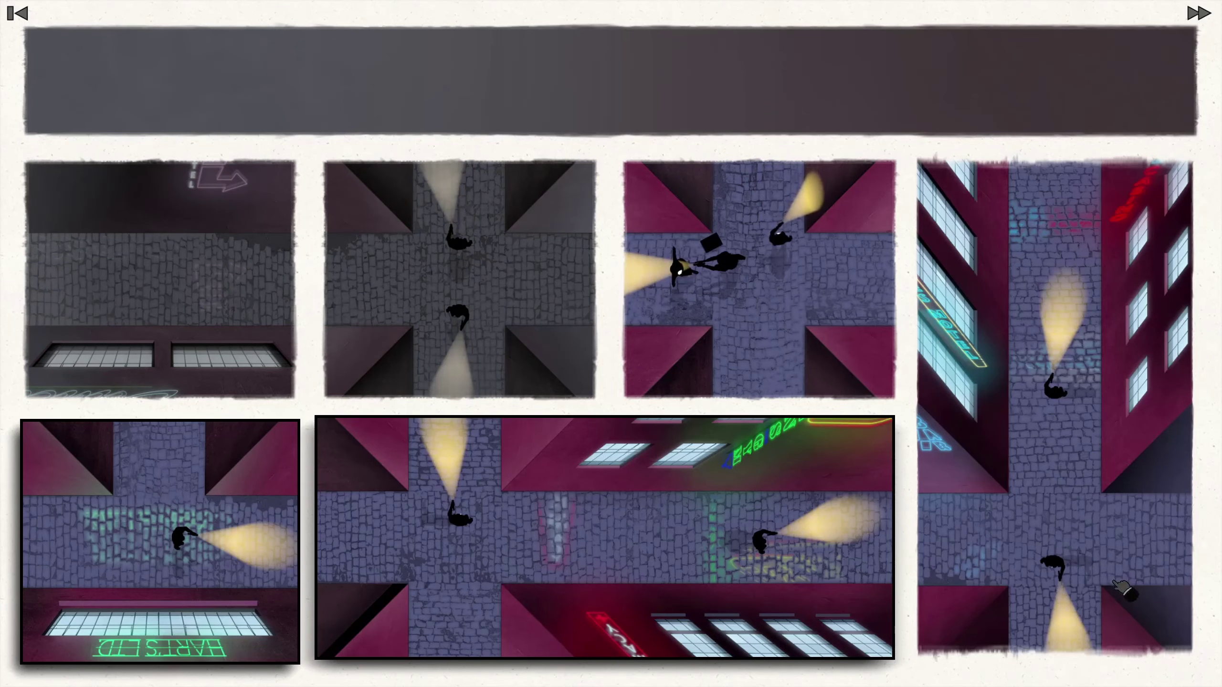
# Reset the page after the heroine's capture, restoring the wide top-right street layout.
pyautogui.click(1055, 382)
pyautogui.click(611, 81)
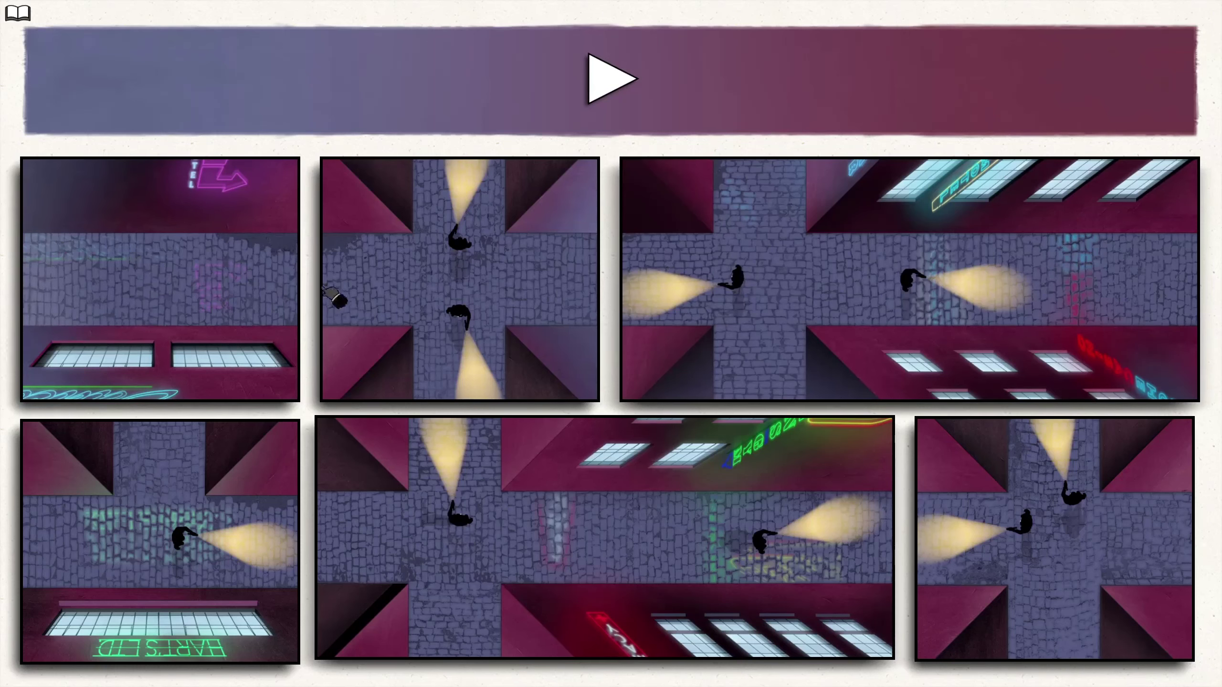
# Stand the wide top-right panel upright and move HART'S shop-window panel into the top row.
pyautogui.click(504, 444)
pyautogui.click(1053, 279)
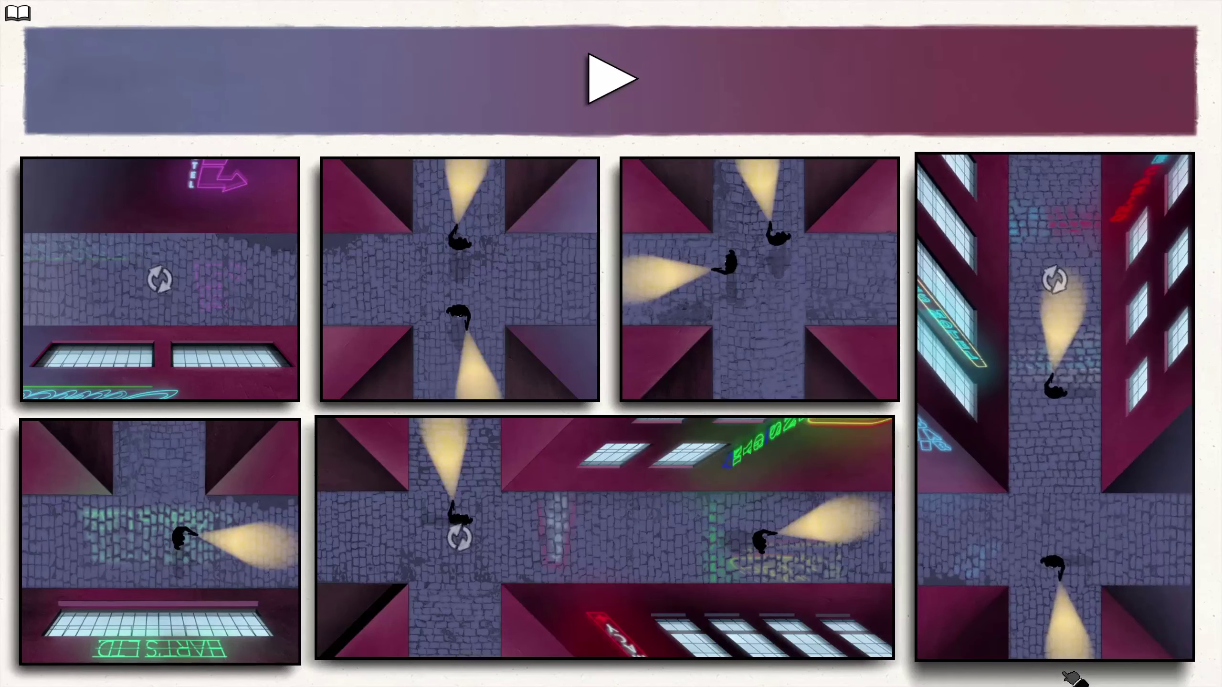
pyautogui.moveTo(162, 584); pyautogui.dragTo(759, 277)
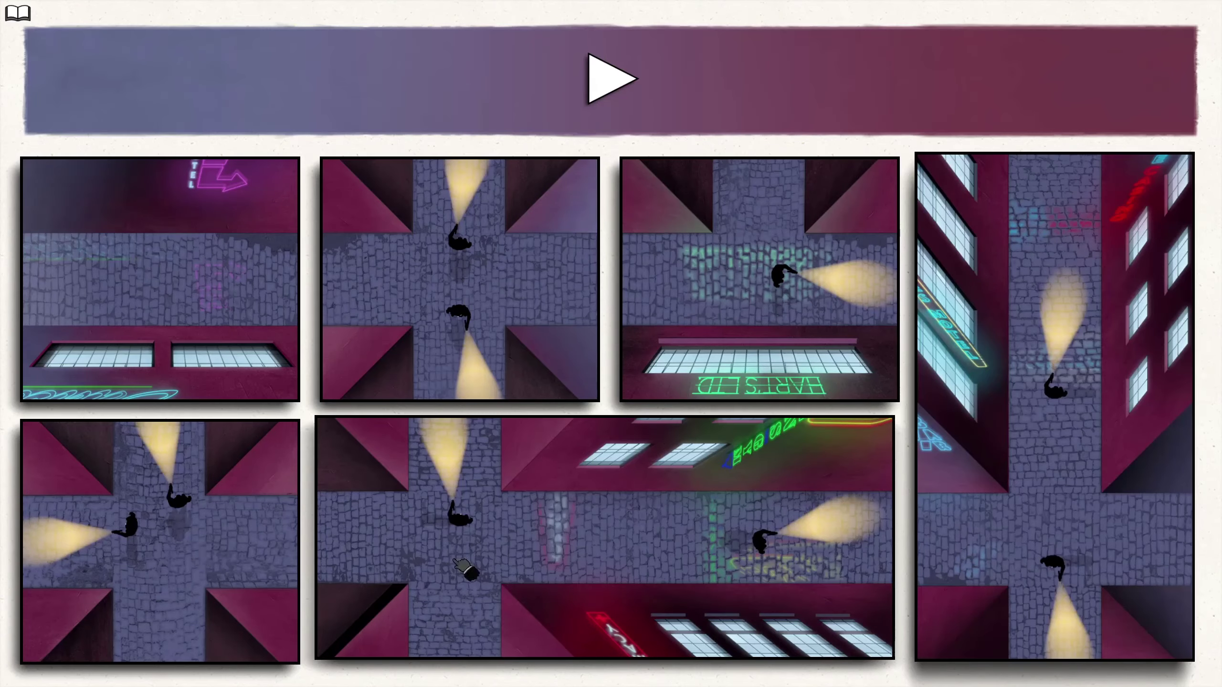
# Turn the long street panel upright and play the sequence again.
pyautogui.click(1069, 382)
pyautogui.click(458, 537)
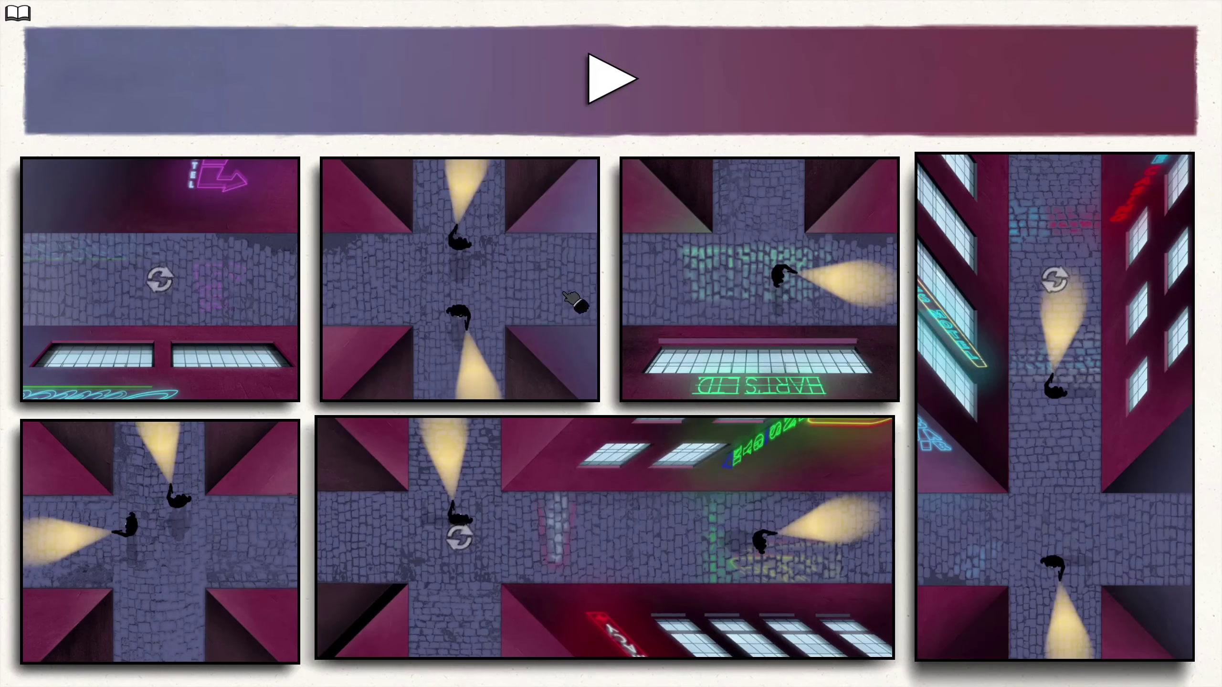
pyautogui.click(611, 88)
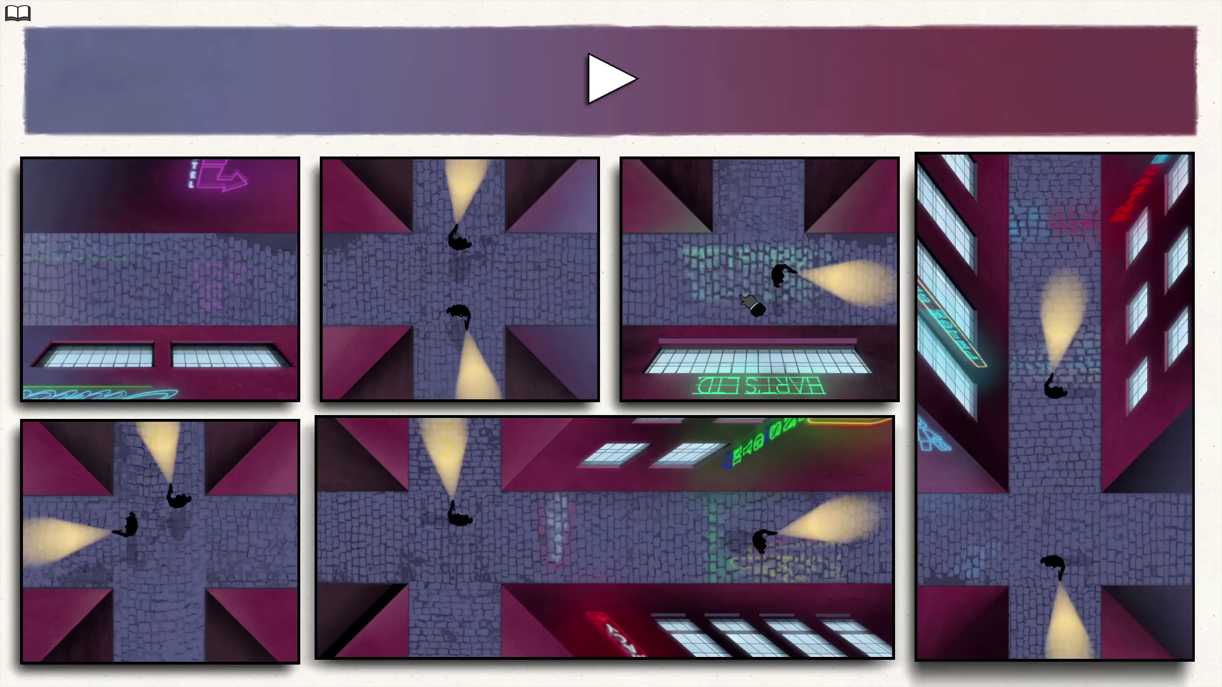
# Swap top-row panels, lay the right street panel wide top-right, and return HART'S to bottom-left.
pyautogui.moveTo(774, 300); pyautogui.dragTo(458, 286)
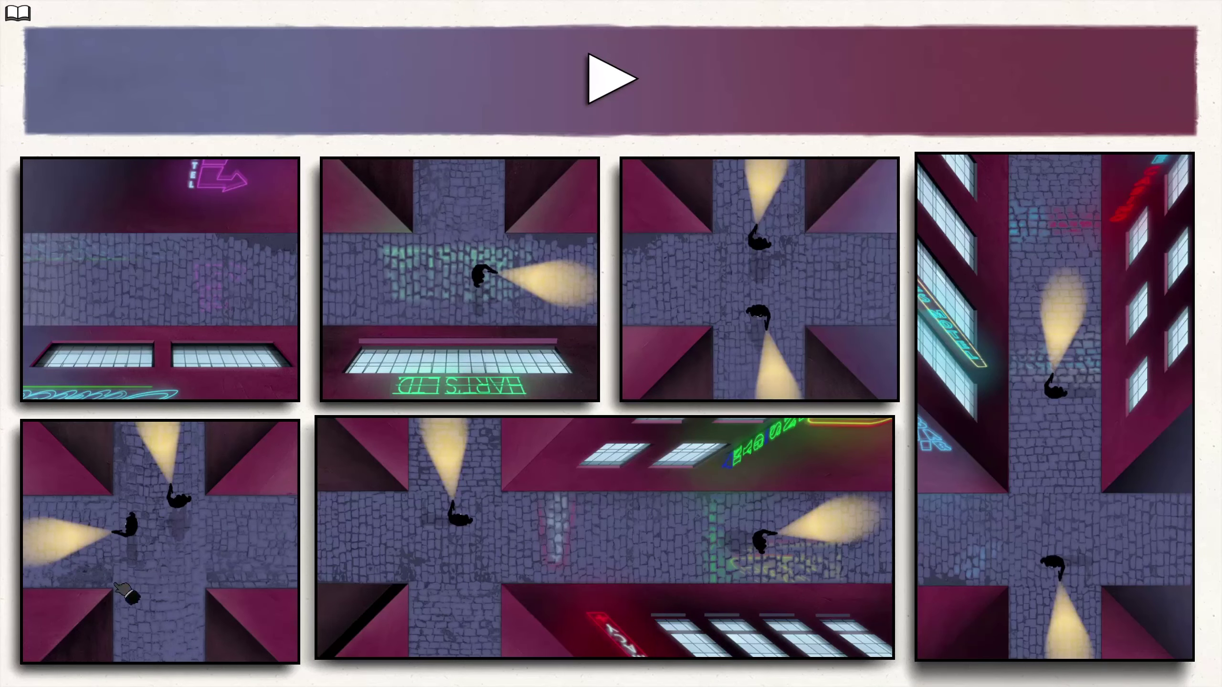
pyautogui.moveTo(127, 592); pyautogui.dragTo(755, 287)
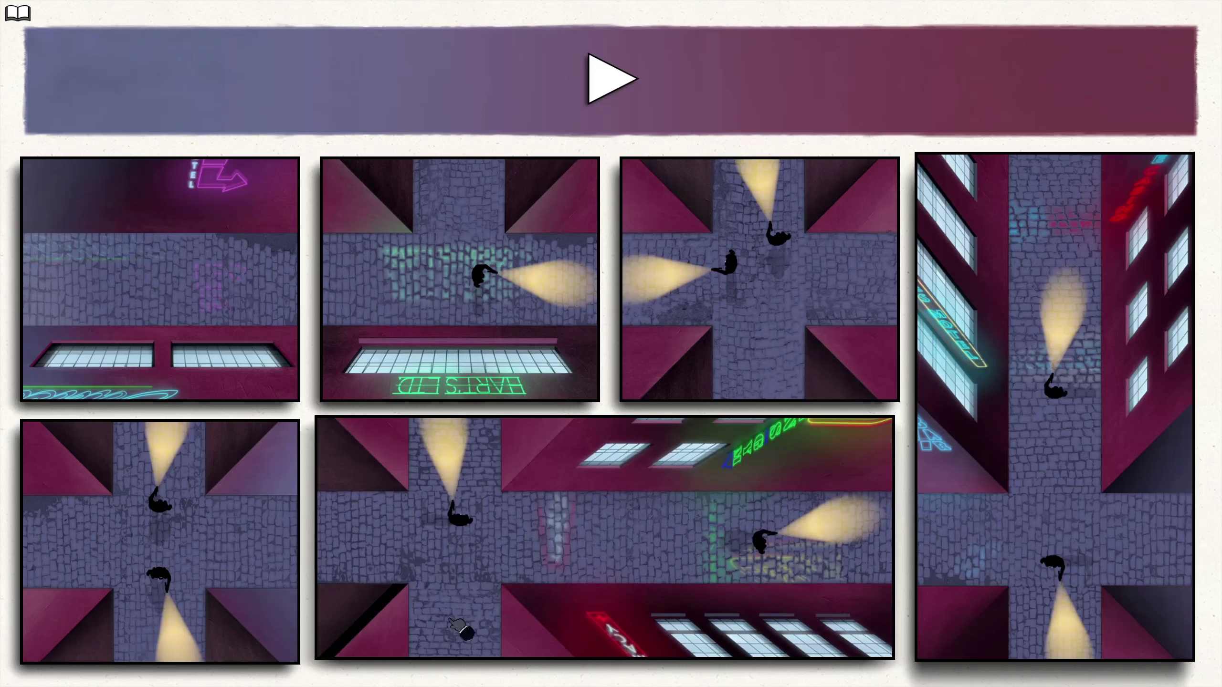
pyautogui.moveTo(1122, 594); pyautogui.dragTo(745, 268)
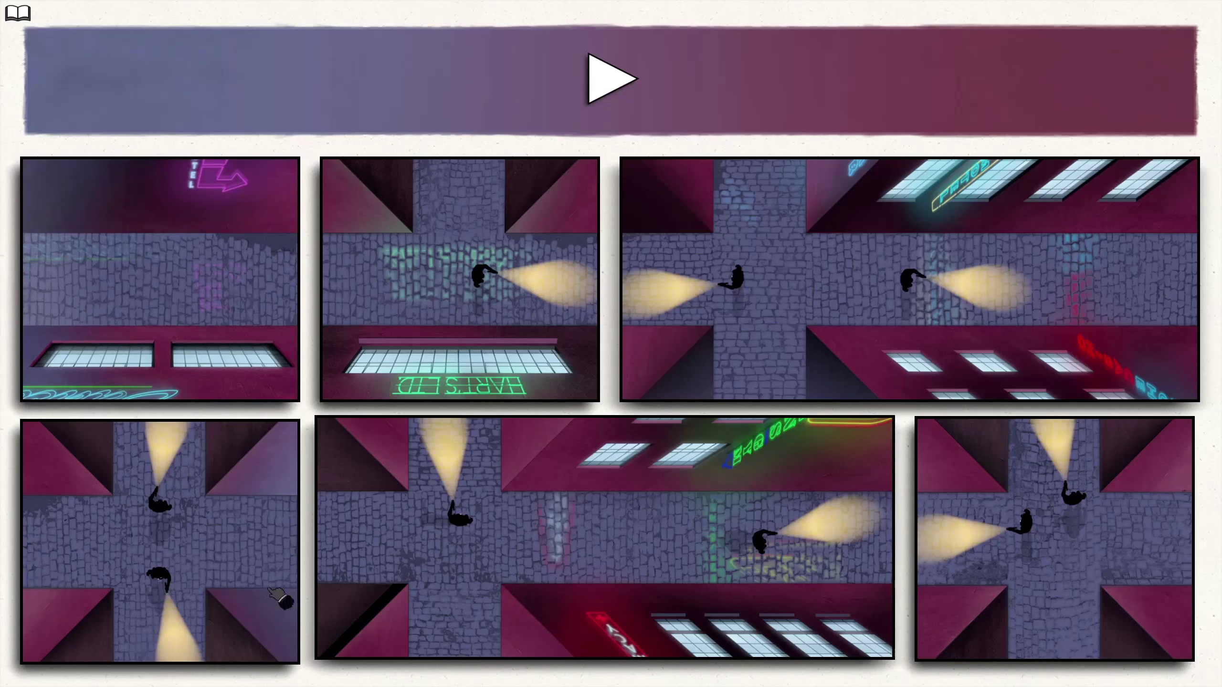
pyautogui.moveTo(459, 277); pyautogui.dragTo(160, 540)
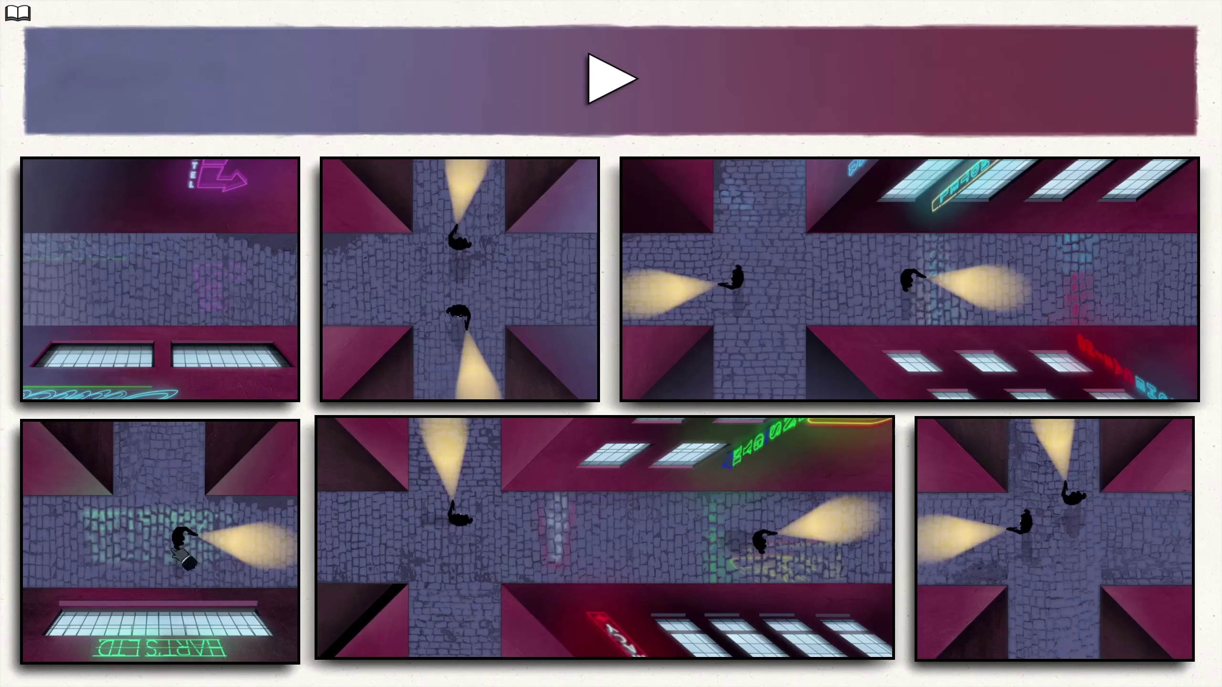
# Stand the wide street panel upright, swap the top-row panels, and raise the bottom-left panel.
pyautogui.click(840, 318)
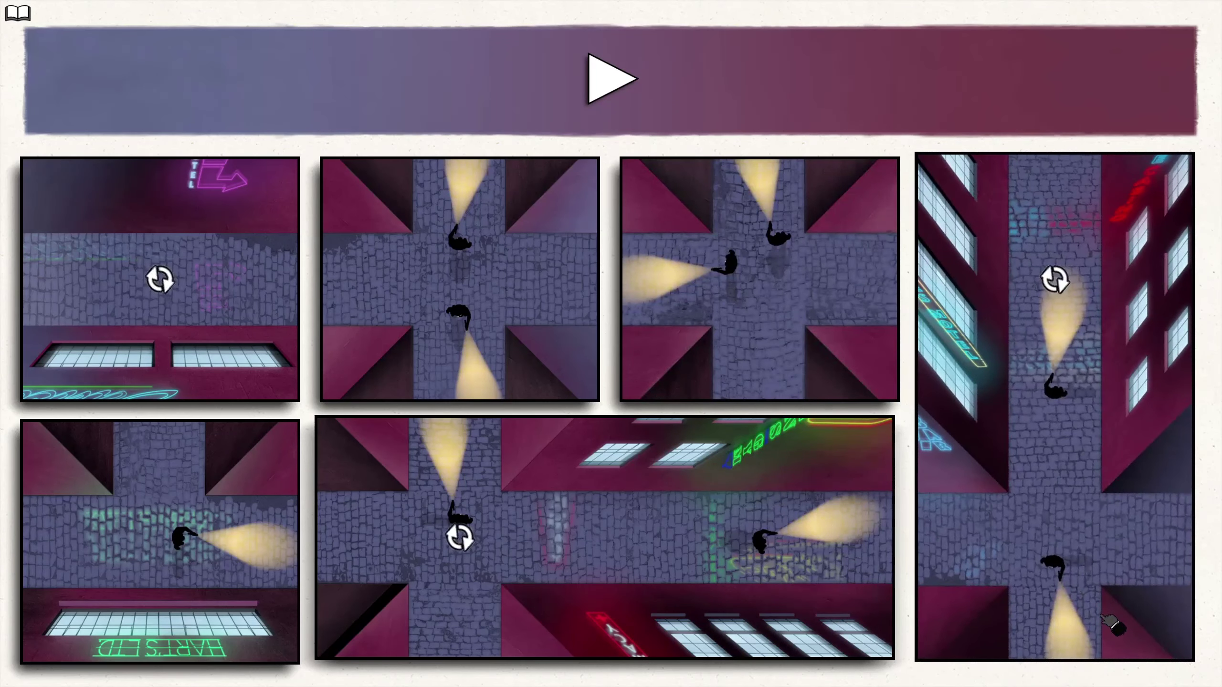
pyautogui.moveTo(668, 273)
pyautogui.mouseDown()
pyautogui.moveTo(549, 305)
pyautogui.moveTo(831, 308)
pyautogui.mouseUp()
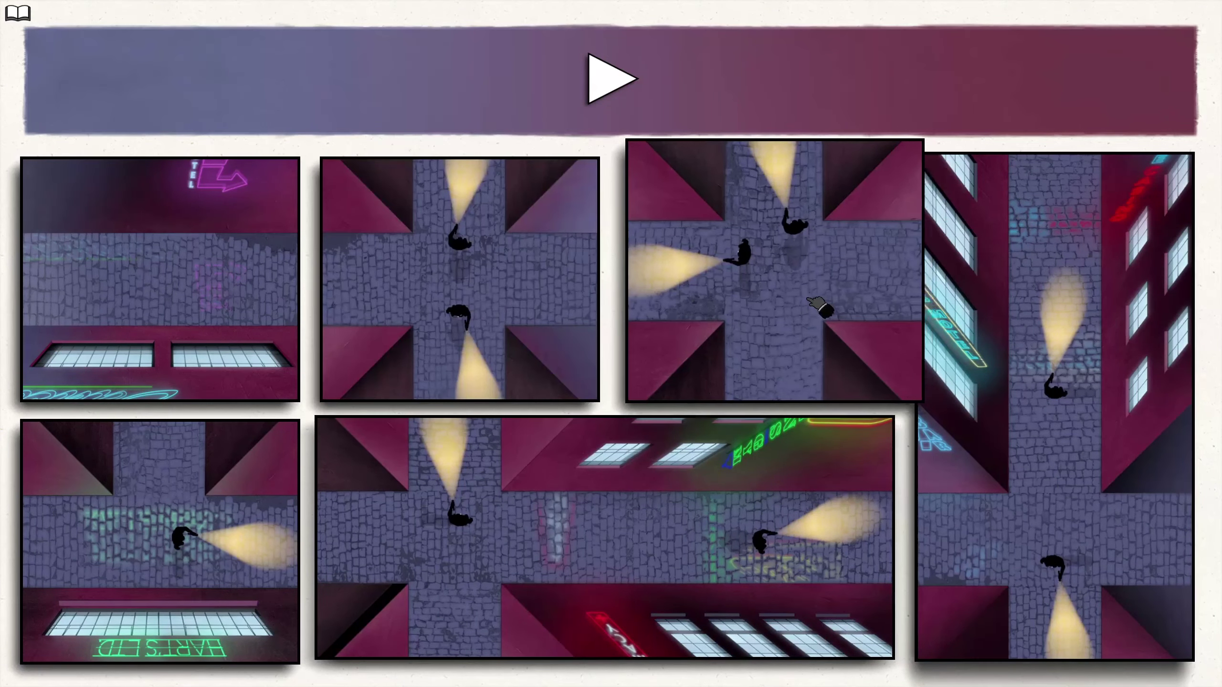
pyautogui.moveTo(268, 557)
pyautogui.mouseDown()
pyautogui.moveTo(534, 368)
pyautogui.moveTo(525, 362)
pyautogui.mouseUp()
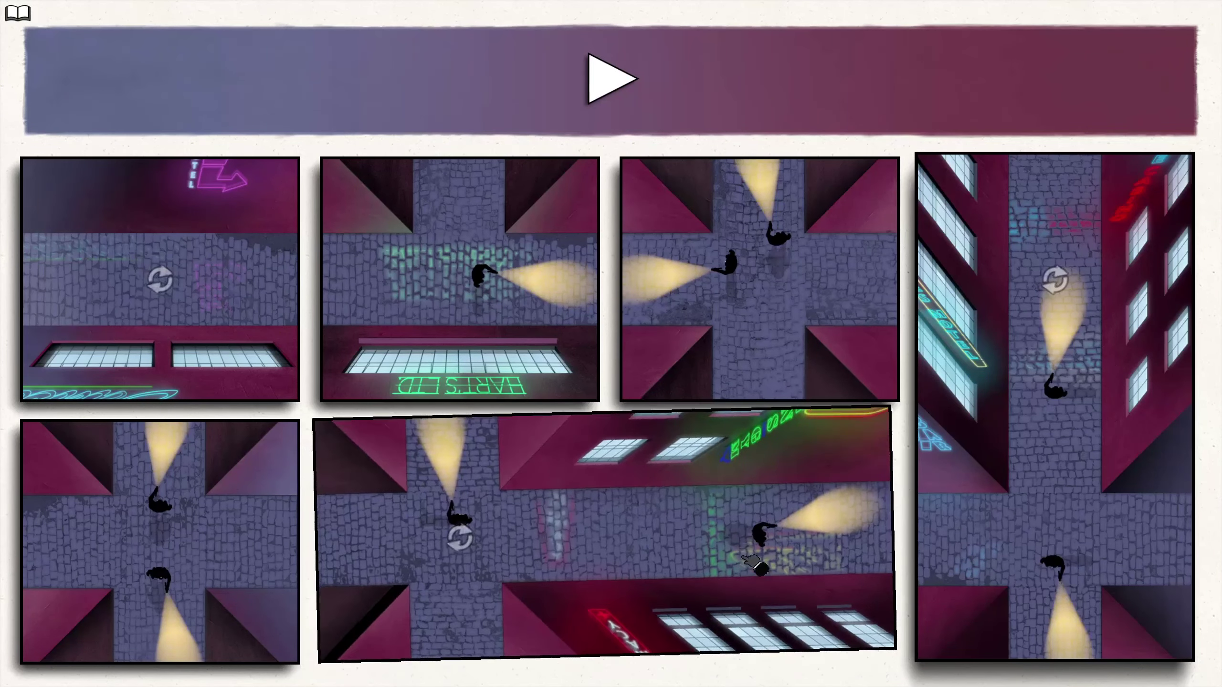
# Flip the right panel sideways and back upright, then play the page.
pyautogui.click(1055, 382)
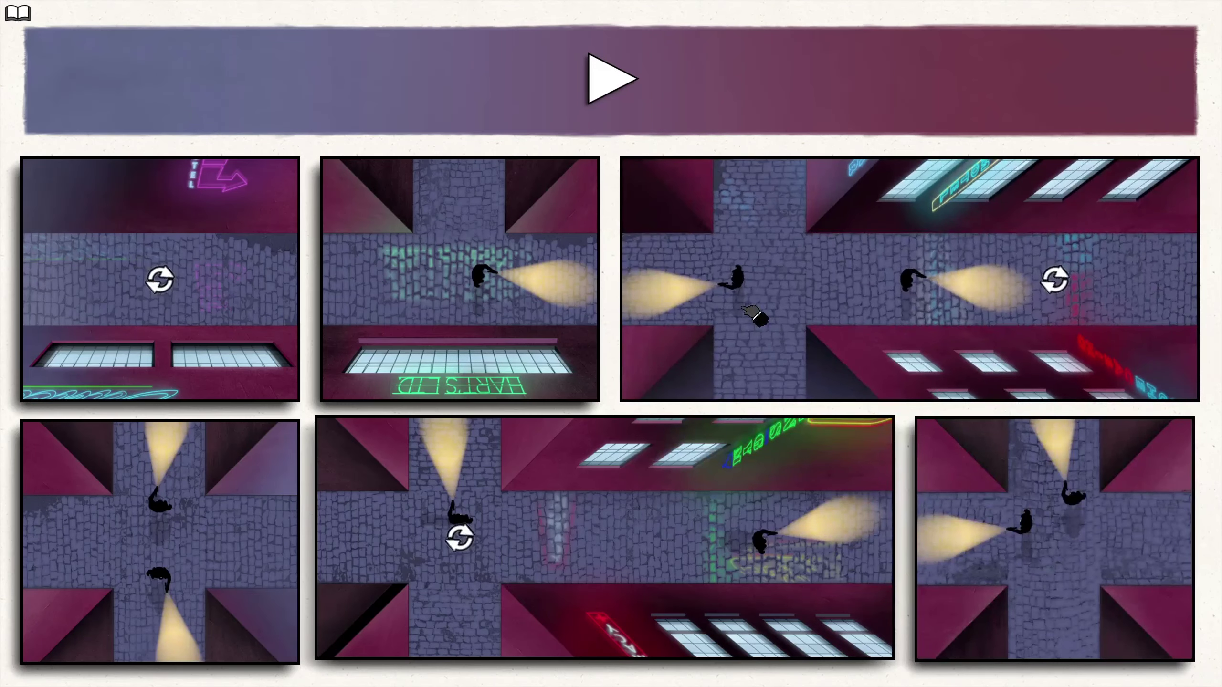
pyautogui.click(754, 314)
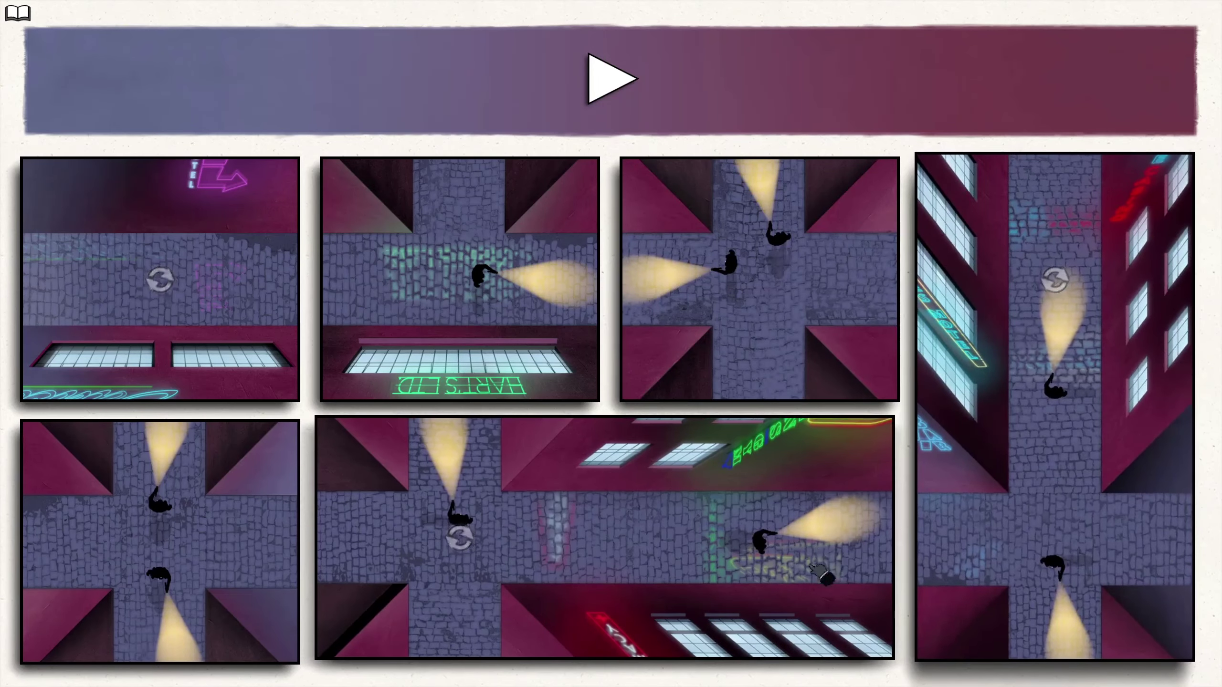
pyautogui.click(611, 81)
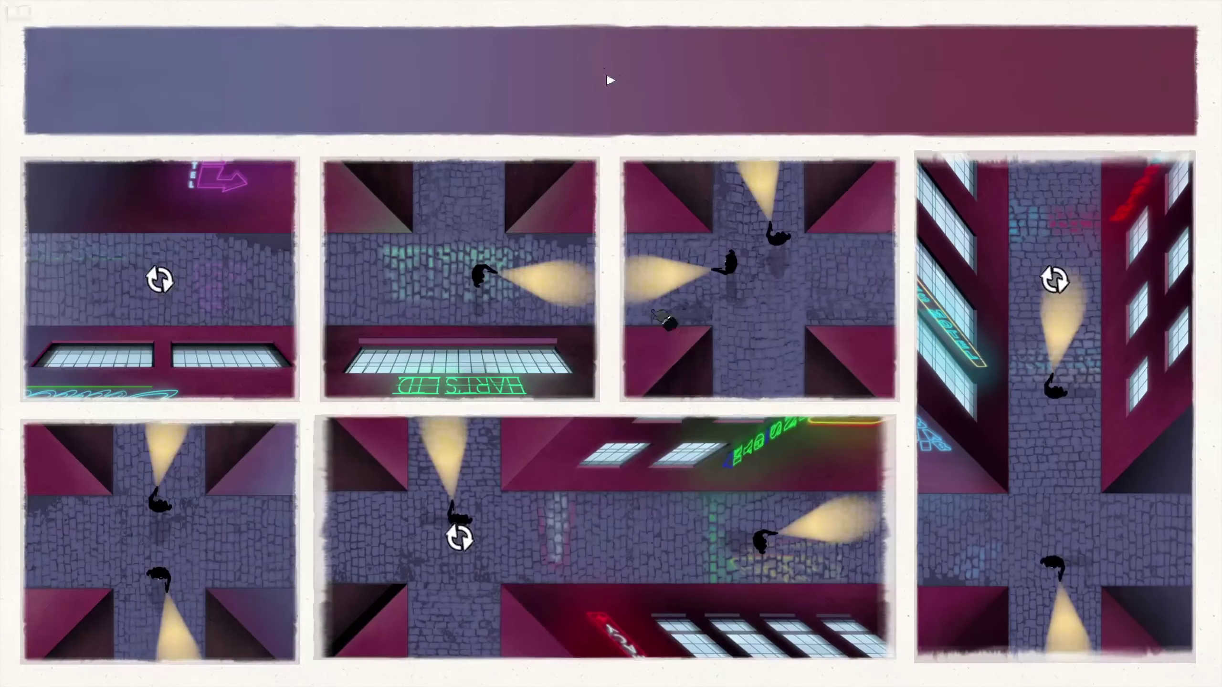
# Move the bottom-left panel, play the page, then move the second panel into the third slot.
pyautogui.moveTo(191, 535); pyautogui.dragTo(233, 503)
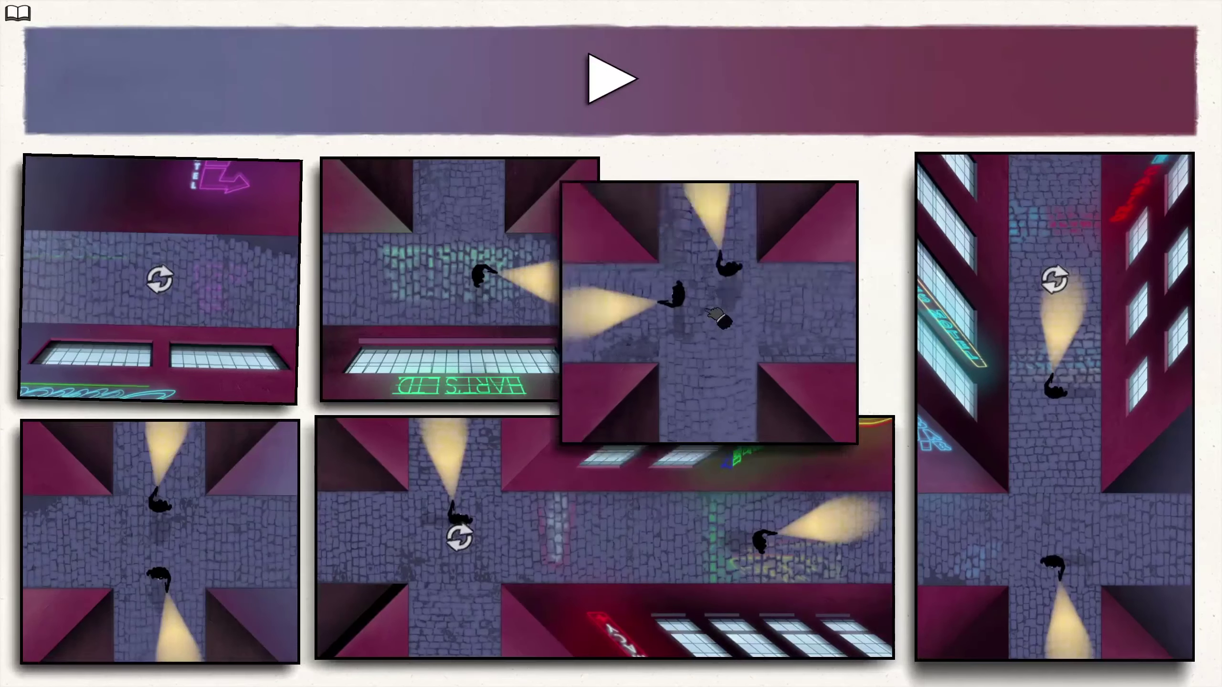
pyautogui.click(609, 82)
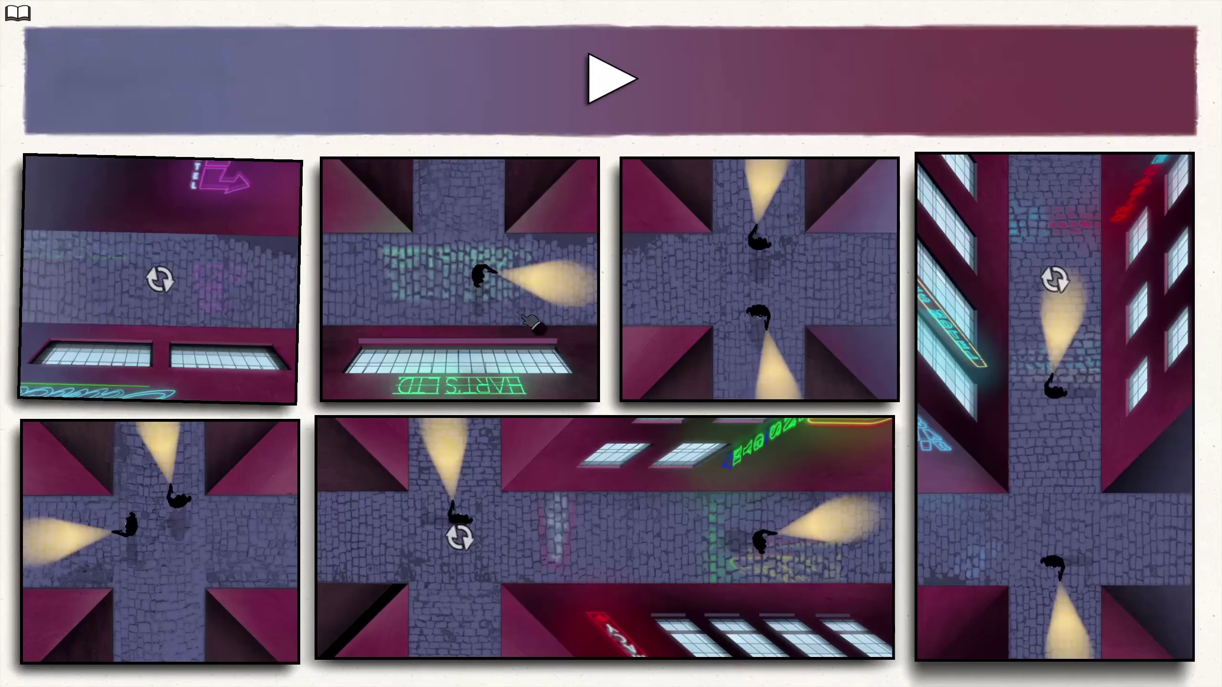
pyautogui.moveTo(459, 282); pyautogui.dragTo(718, 305)
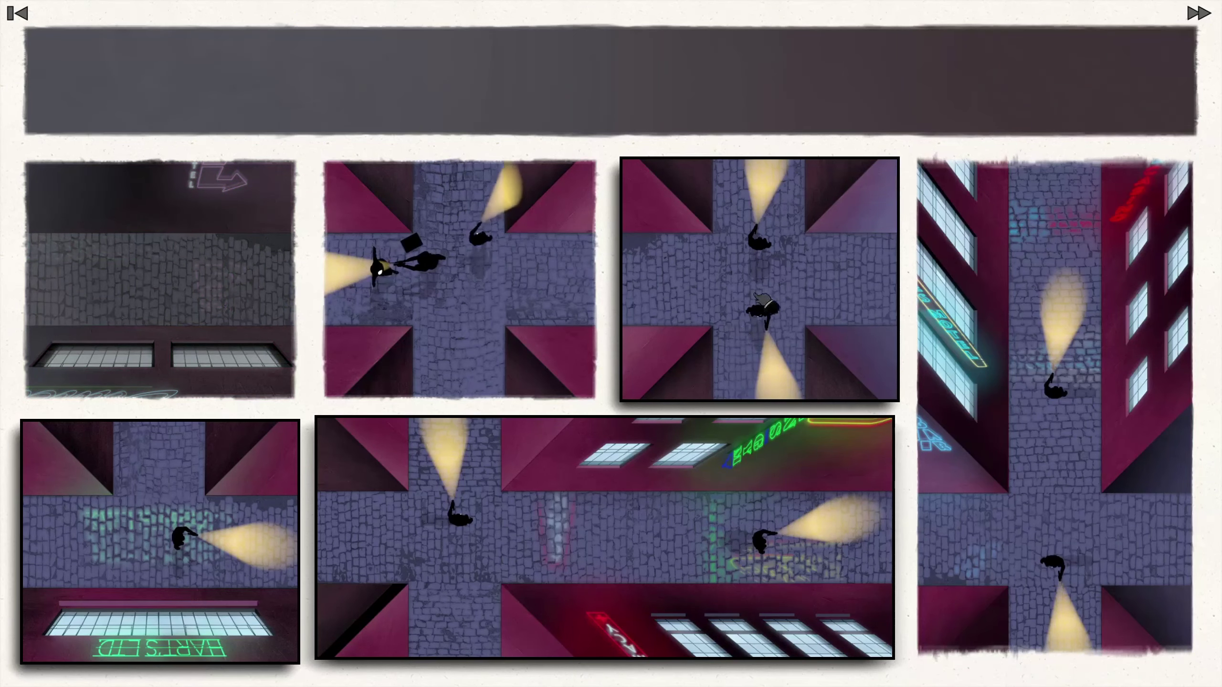
# Replay the page, then swap the third top panel with the bottom-left panel.
pyautogui.click(759, 277)
pyautogui.click(612, 80)
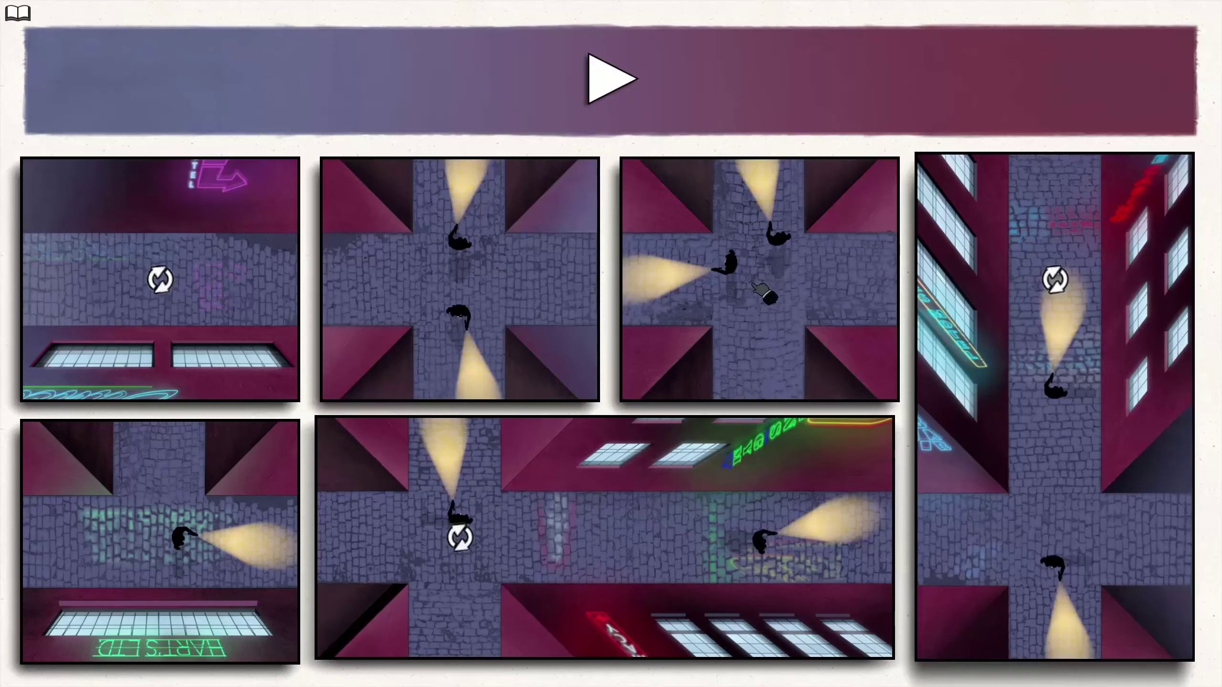
pyautogui.moveTo(763, 287); pyautogui.dragTo(160, 539)
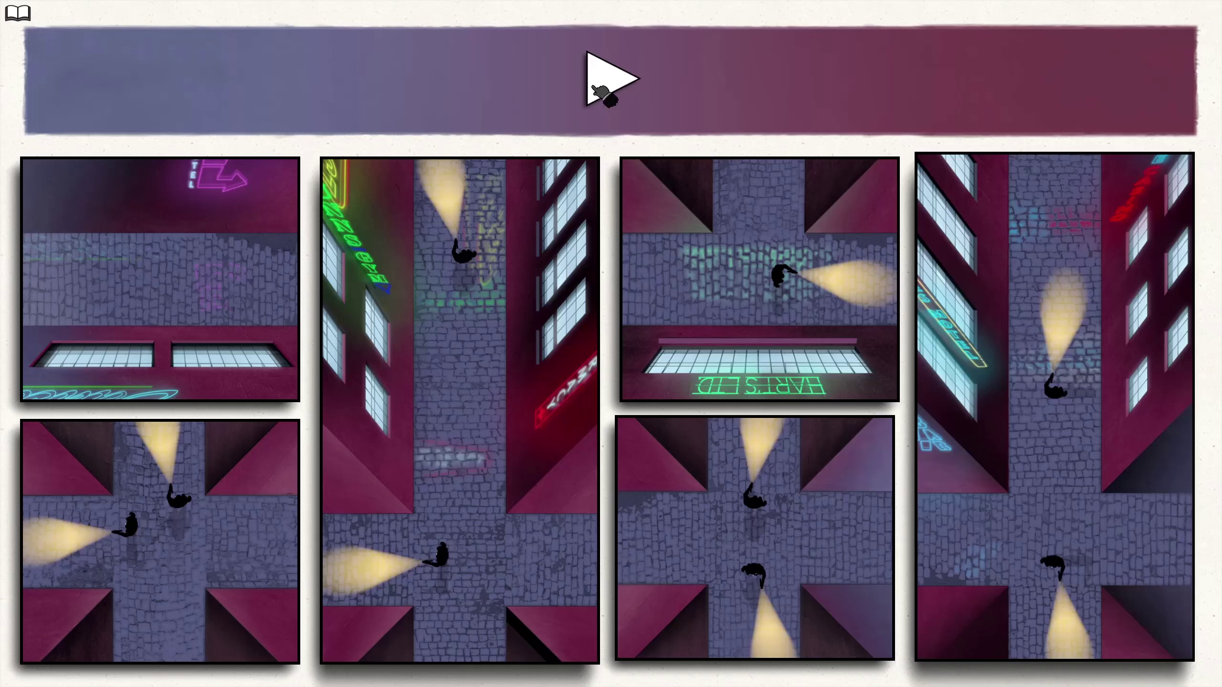
# Play the layout, swap the two third-column panels, and play the page again.
pyautogui.click(611, 81)
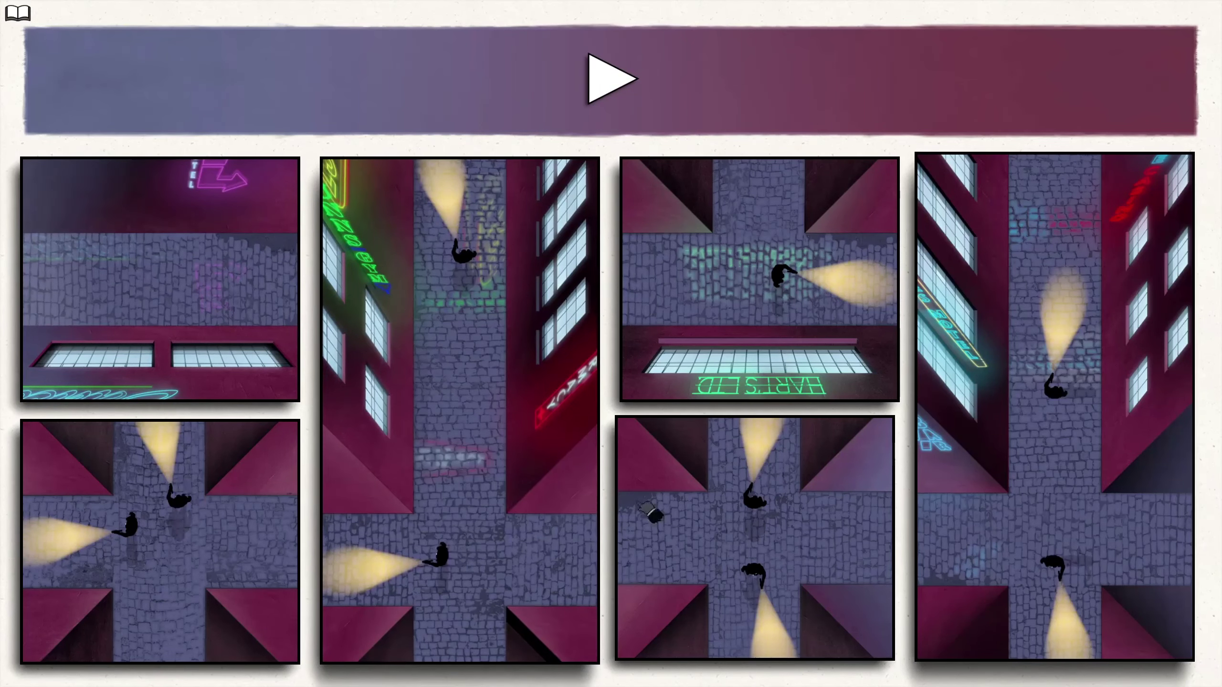
pyautogui.moveTo(726, 274); pyautogui.dragTo(704, 574)
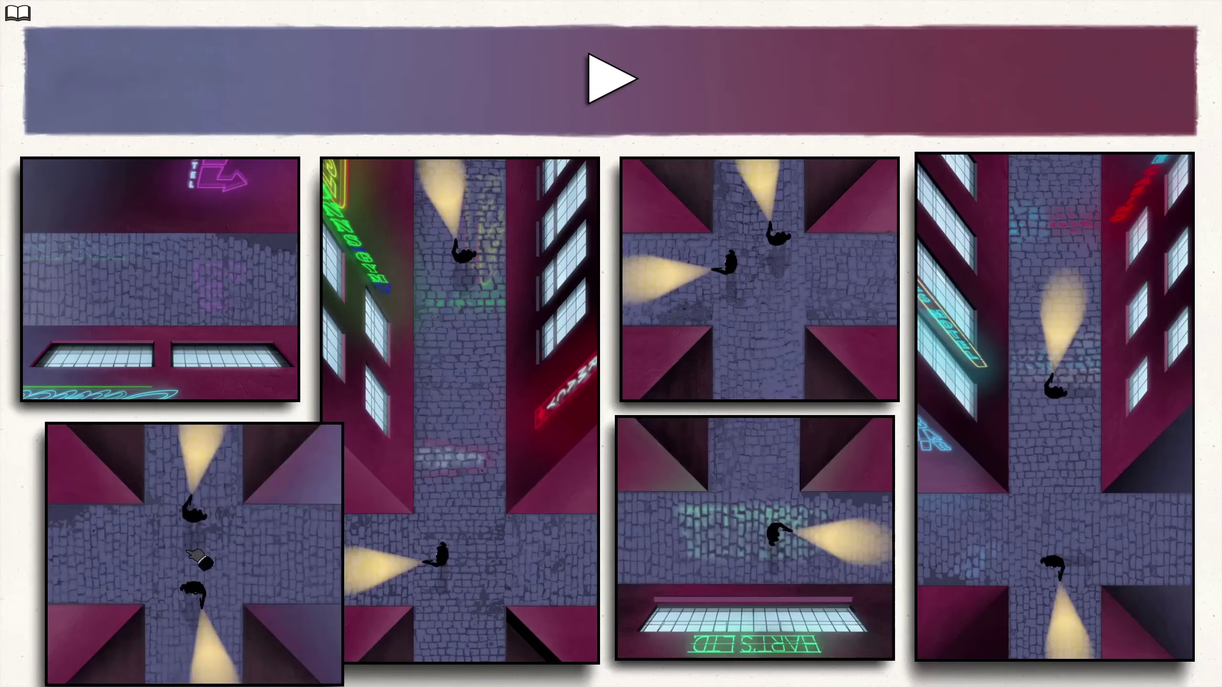
pyautogui.click(616, 91)
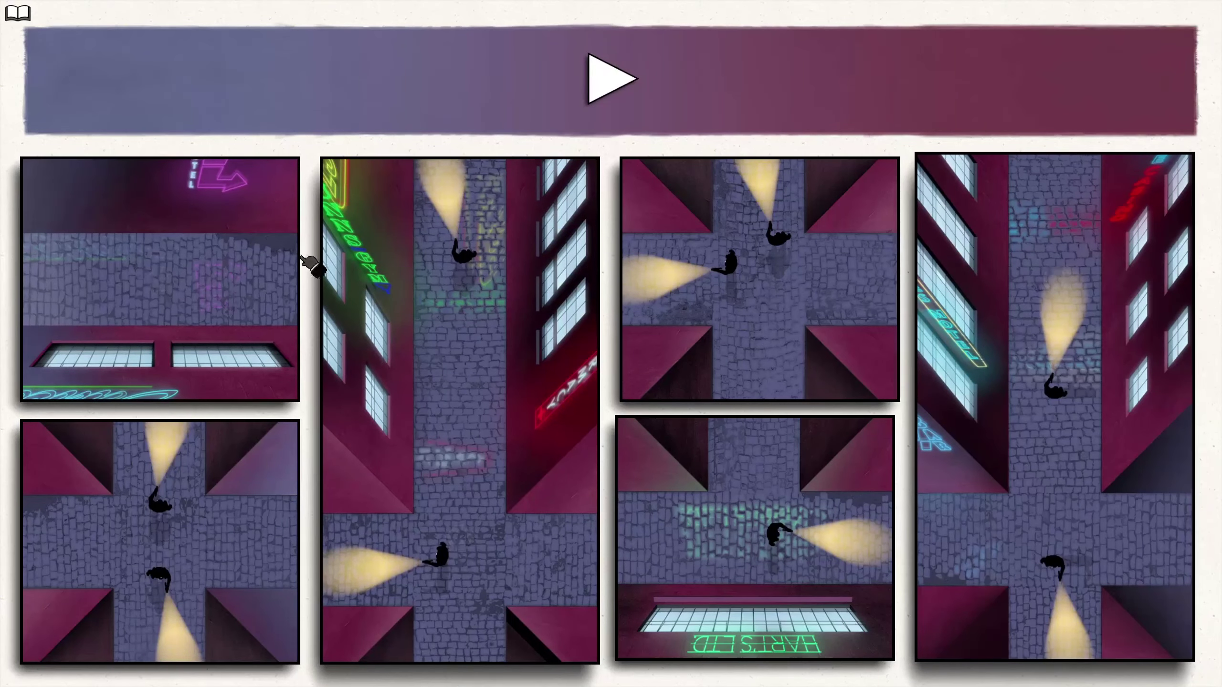
# Rotate the first alley panel through quarter turns until it stands upright.
pyautogui.click(286, 277)
pyautogui.click(253, 349)
pyautogui.click(277, 225)
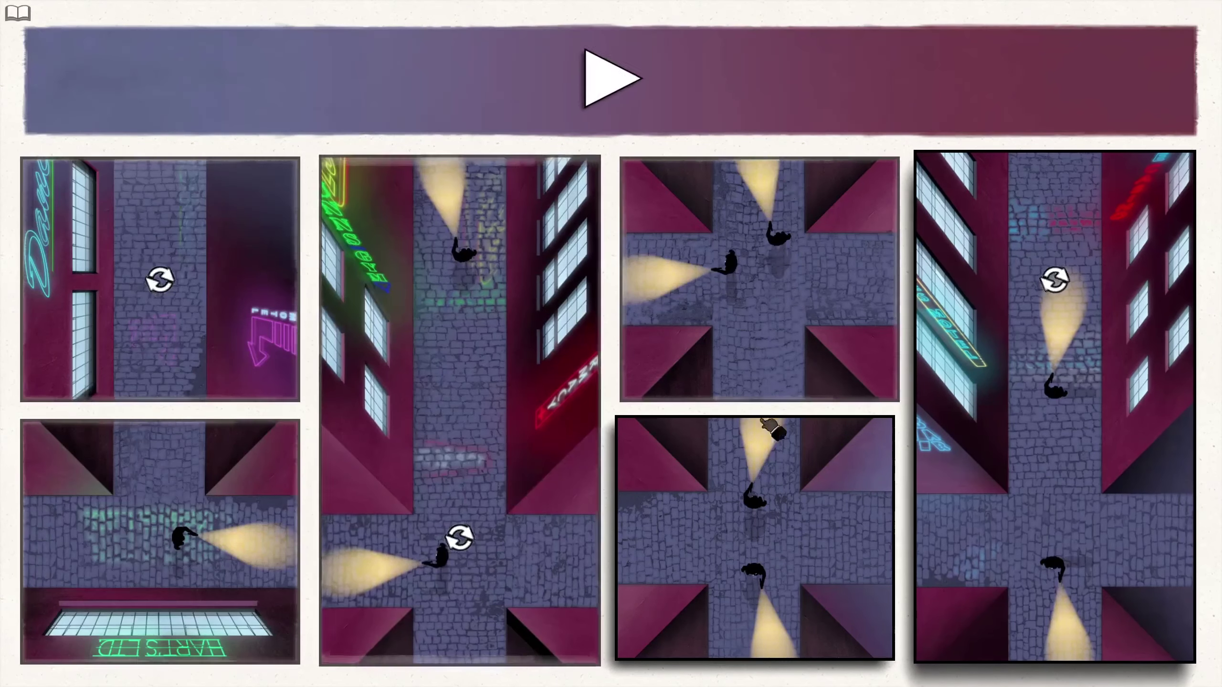
# Turn the tall right panel wide, rotate the first alley panel, and play the page twice.
pyautogui.moveTo(764, 439); pyautogui.dragTo(755, 497)
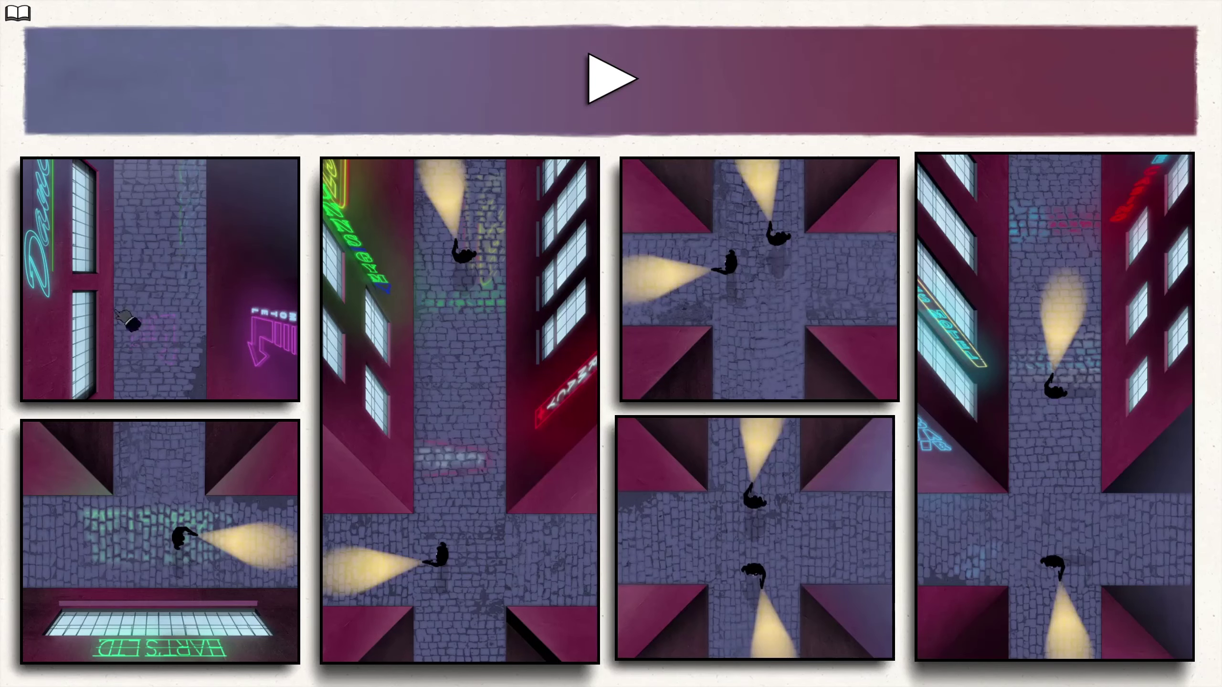
pyautogui.click(1141, 599)
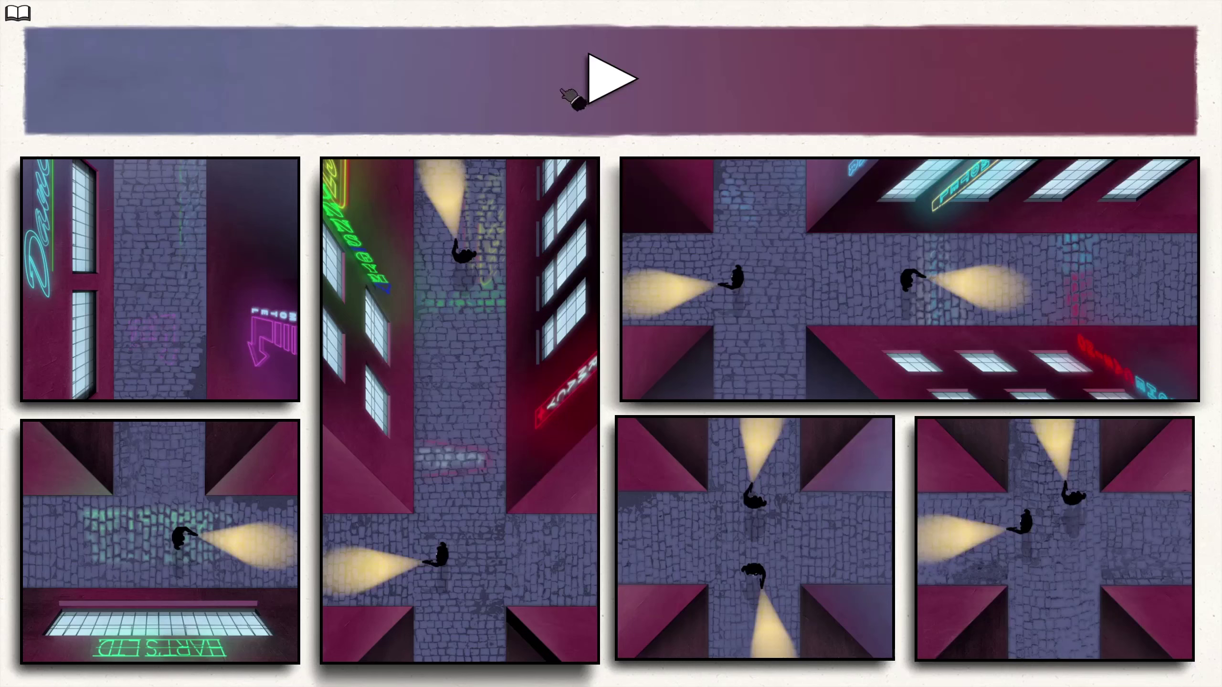
pyautogui.click(612, 81)
pyautogui.click(321, 416)
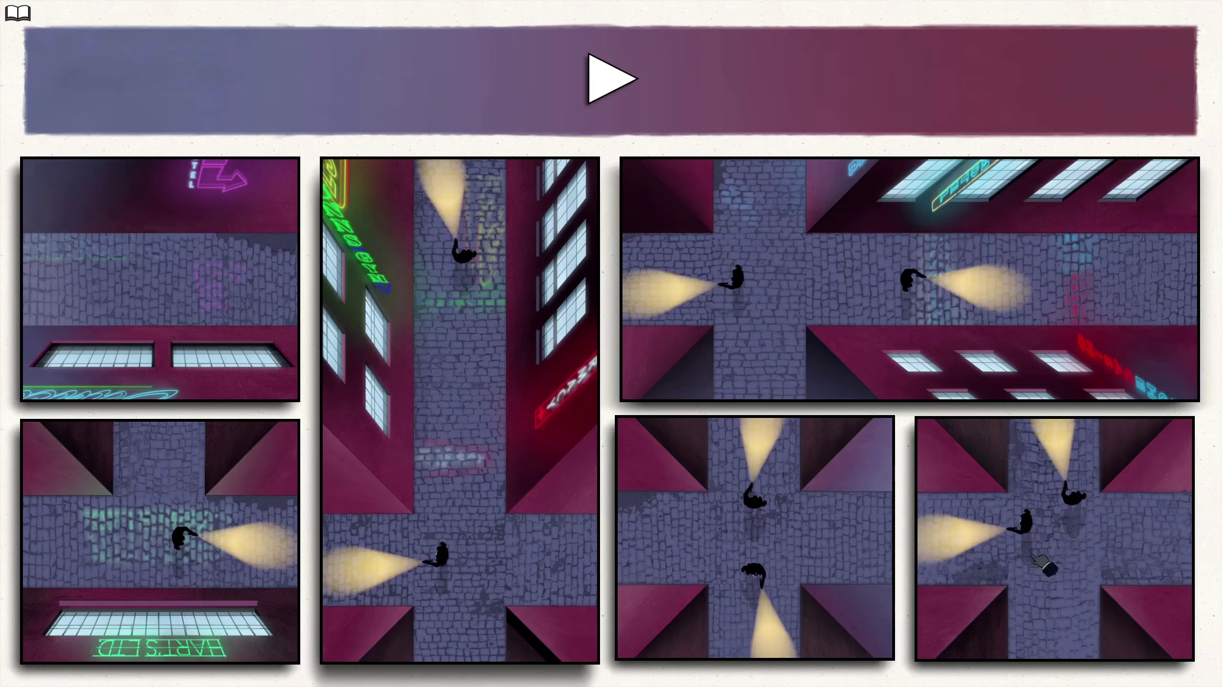
pyautogui.click(719, 117)
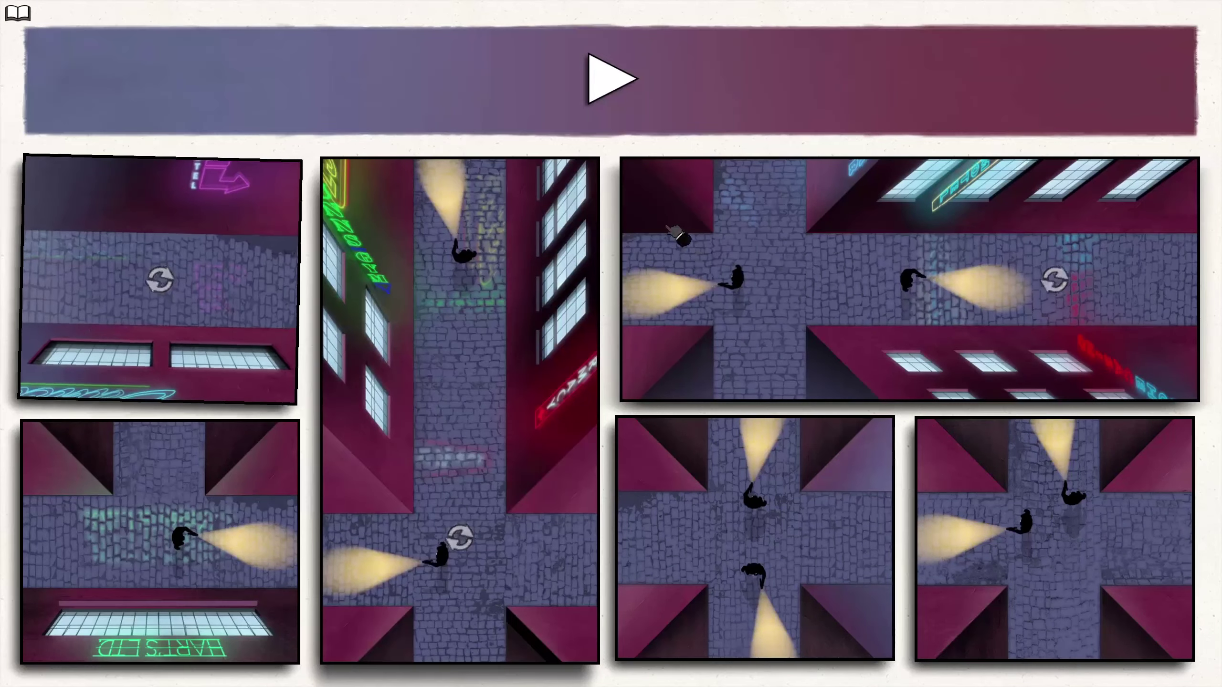
# Reposition the top-right panel, replay, then lower a crossroads panel and lay the street panel across the top.
pyautogui.moveTo(668, 287); pyautogui.dragTo(711, 345)
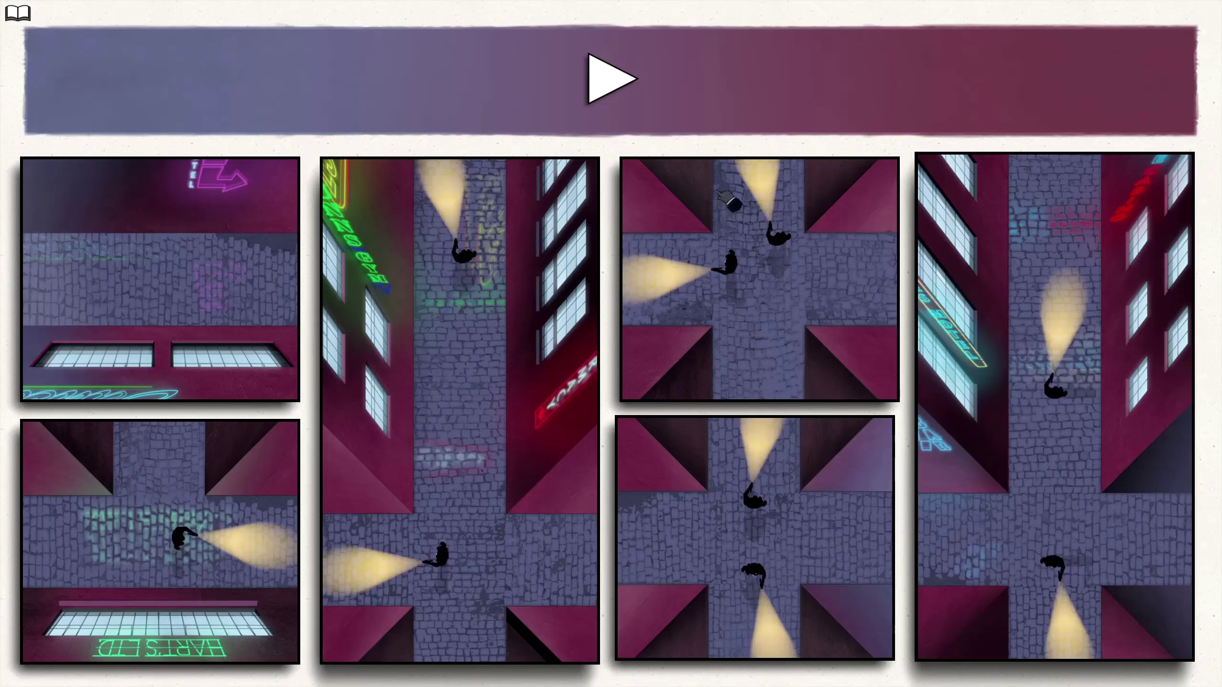
pyautogui.click(619, 80)
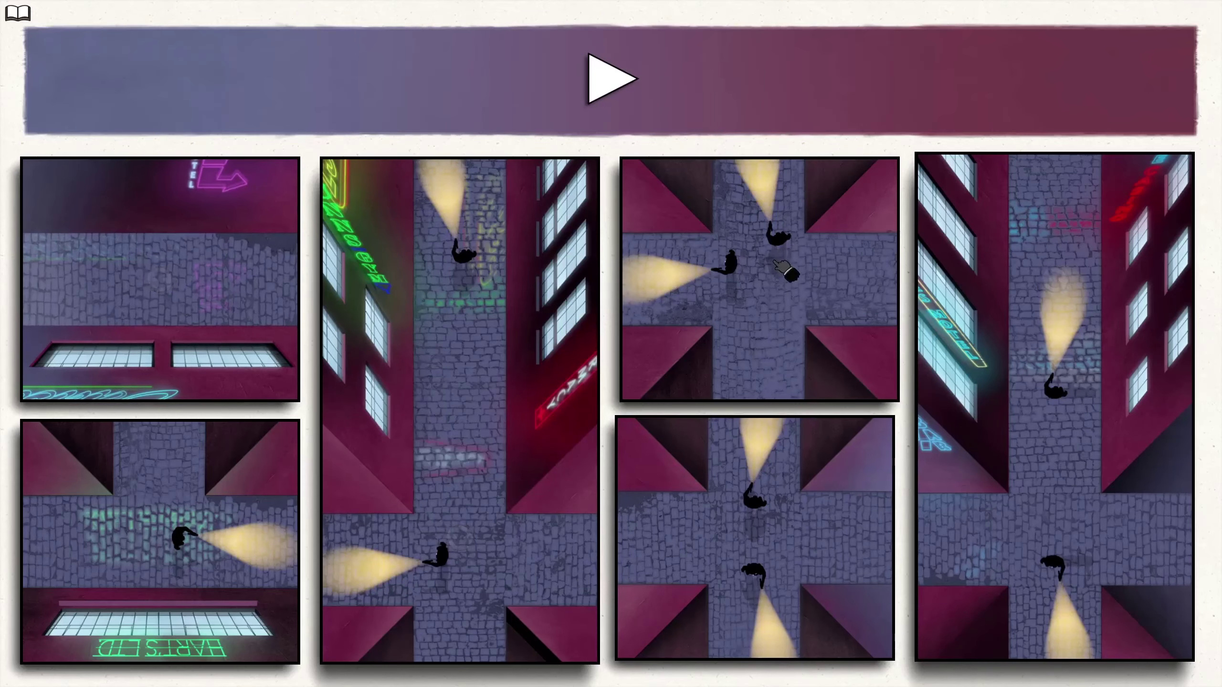
pyautogui.moveTo(800, 291); pyautogui.dragTo(806, 458)
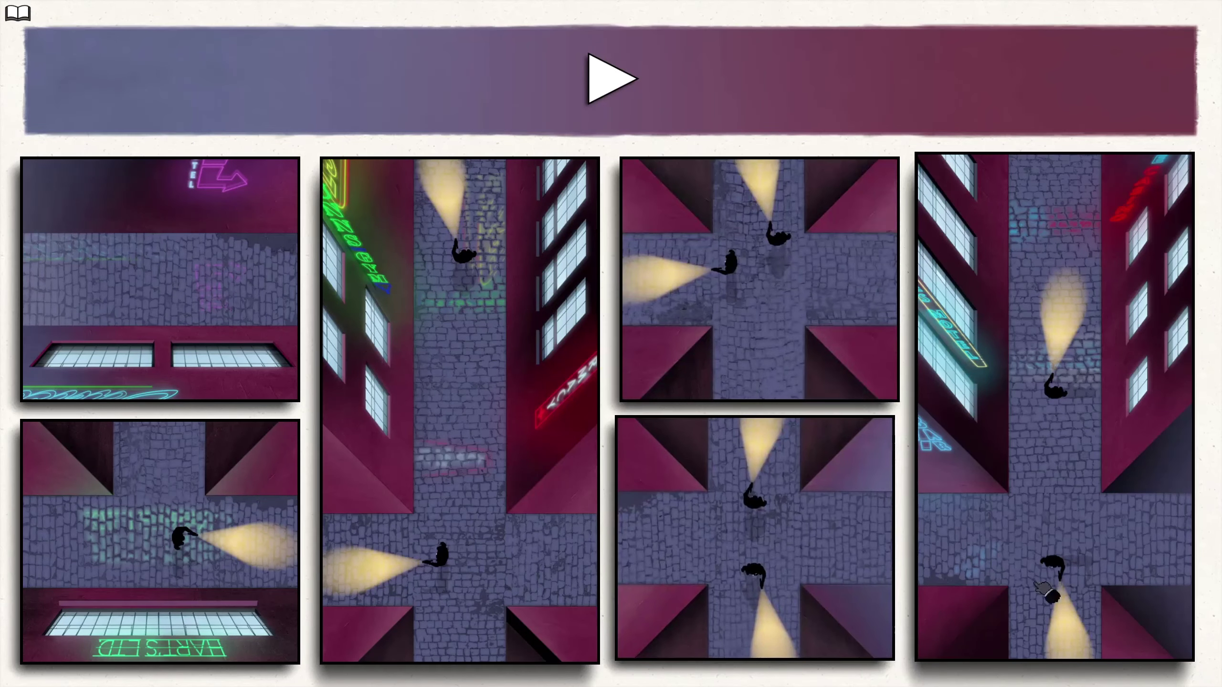
pyautogui.moveTo(1105, 608); pyautogui.dragTo(764, 287)
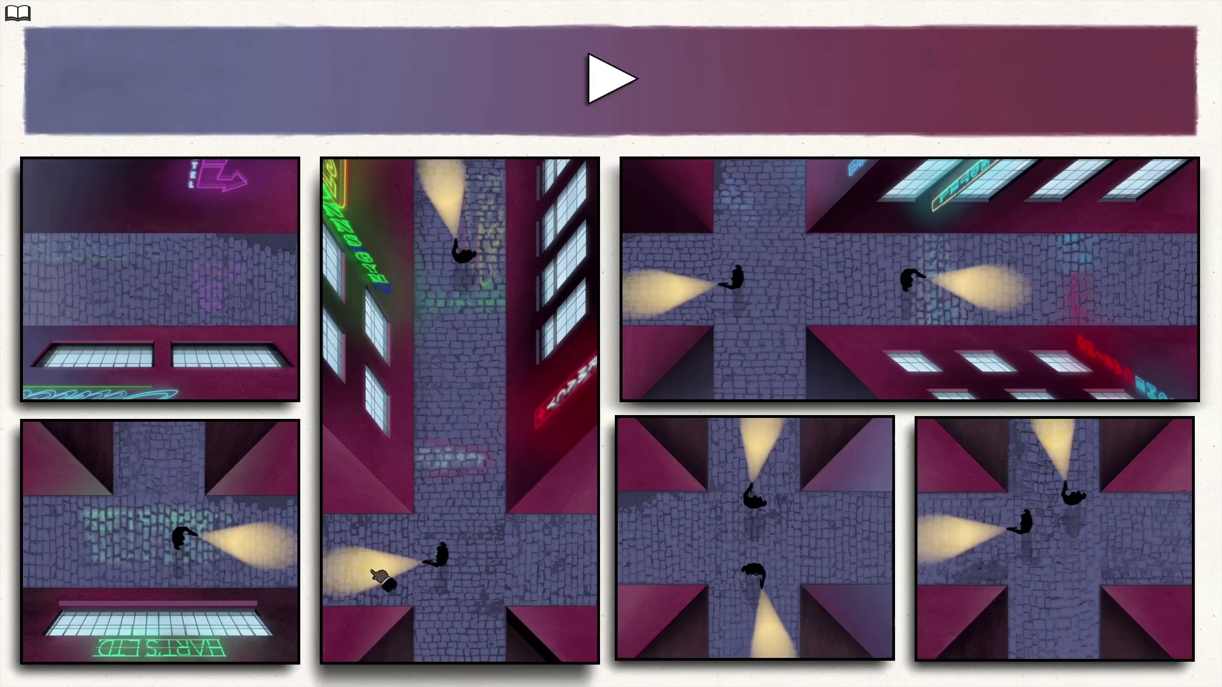
# Try several quarter-turn rotations of the first alley panel.
pyautogui.click(292, 344)
pyautogui.click(235, 209)
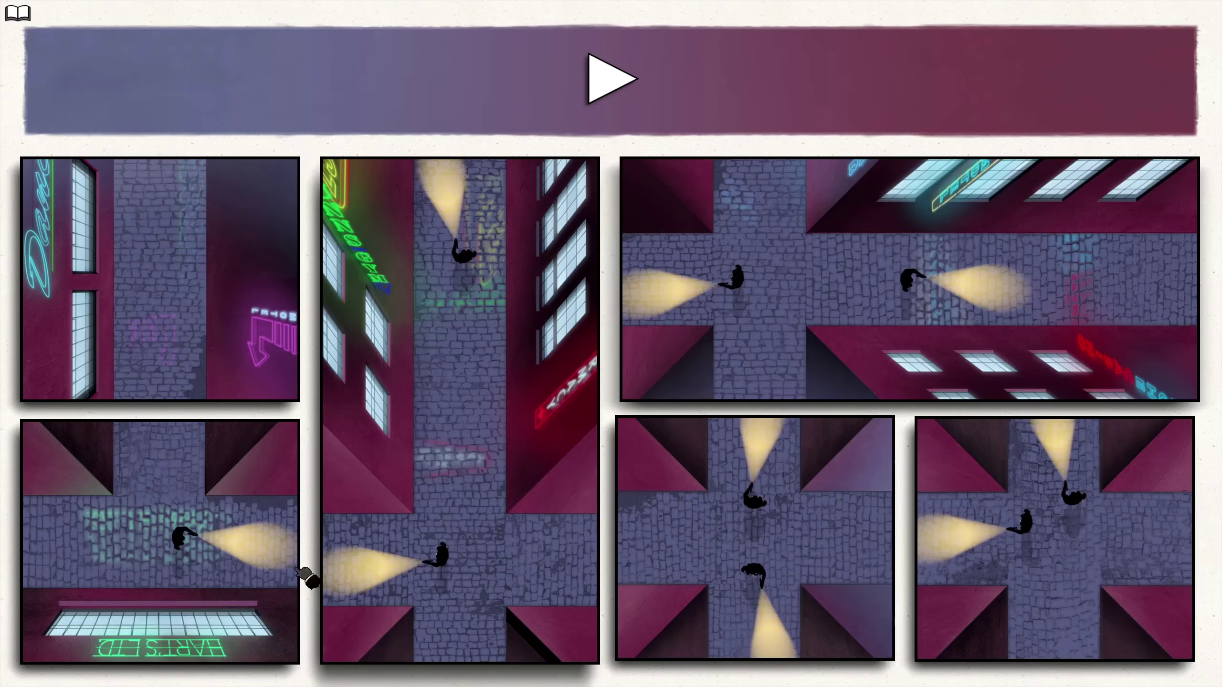
pyautogui.click(287, 580)
pyautogui.click(190, 278)
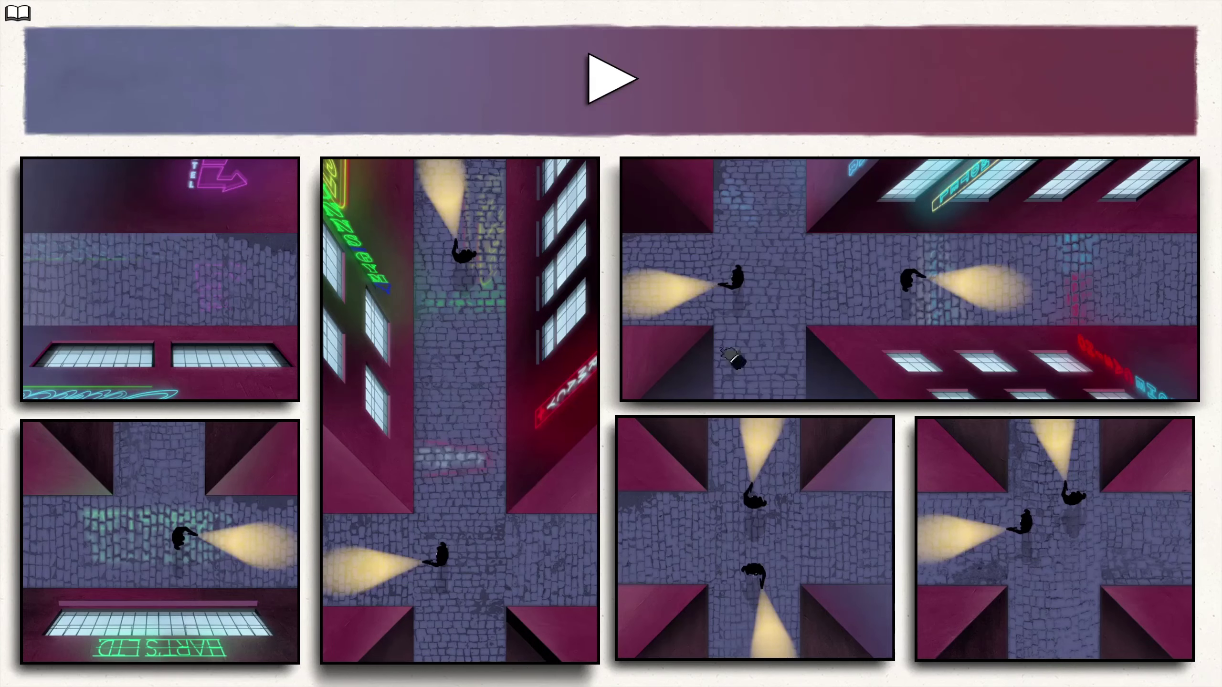
# Rotate the right street panel upright then horizontal, and swap both crossroads panels with the shop-window panels.
pyautogui.click(686, 278)
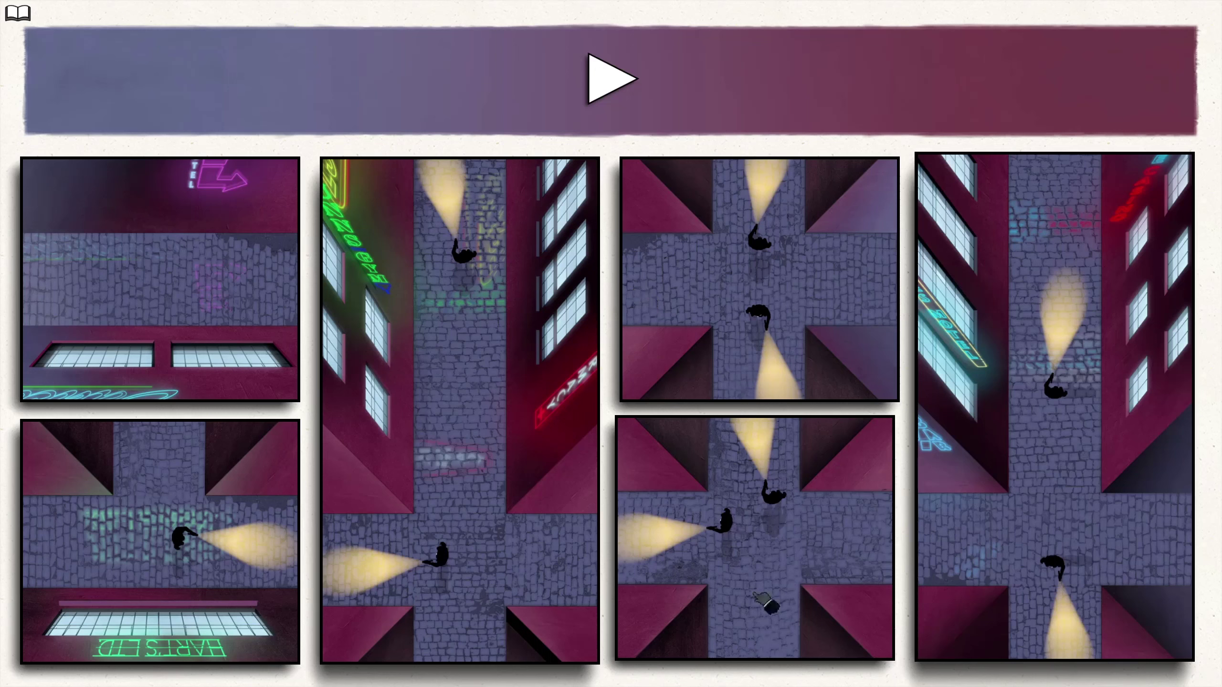
pyautogui.click(482, 246)
pyautogui.click(1031, 374)
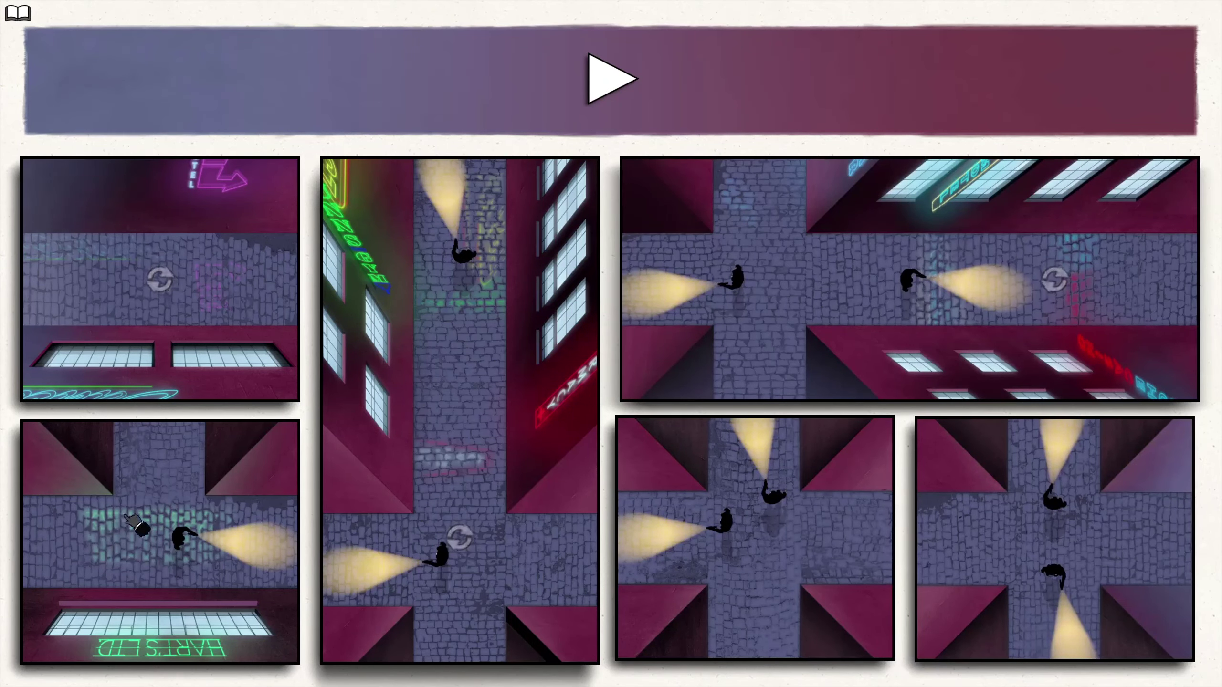
pyautogui.moveTo(1126, 540); pyautogui.dragTo(155, 535)
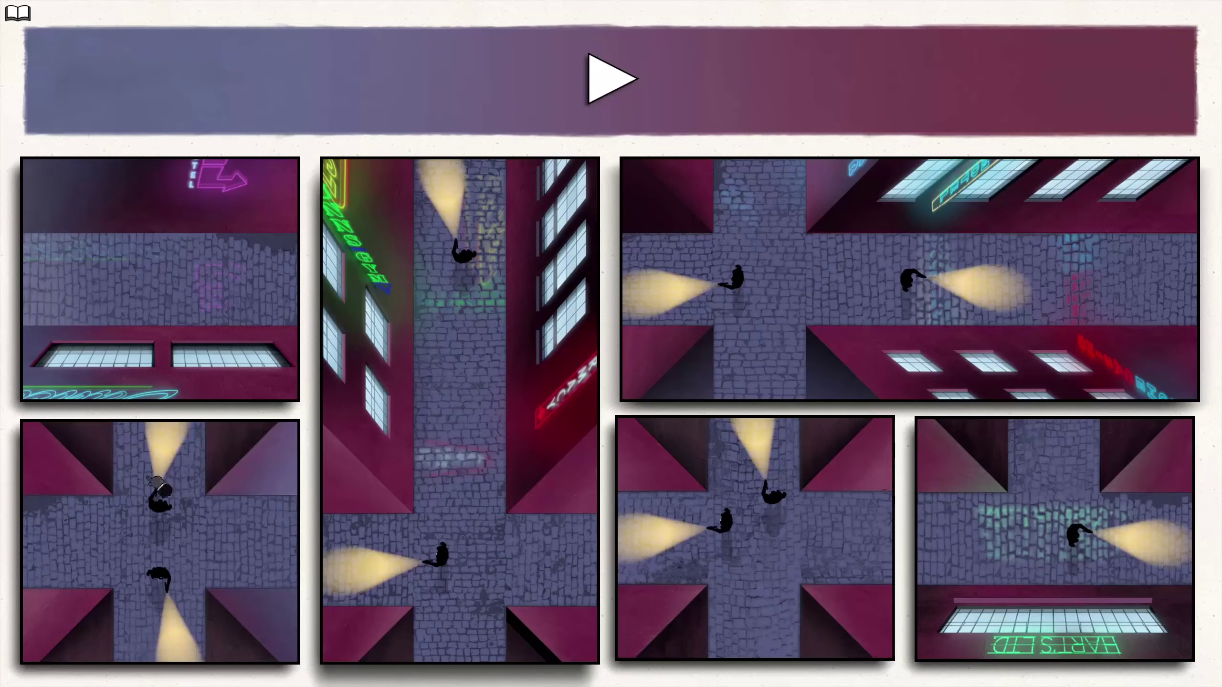
pyautogui.moveTo(139, 480); pyautogui.dragTo(1055, 539)
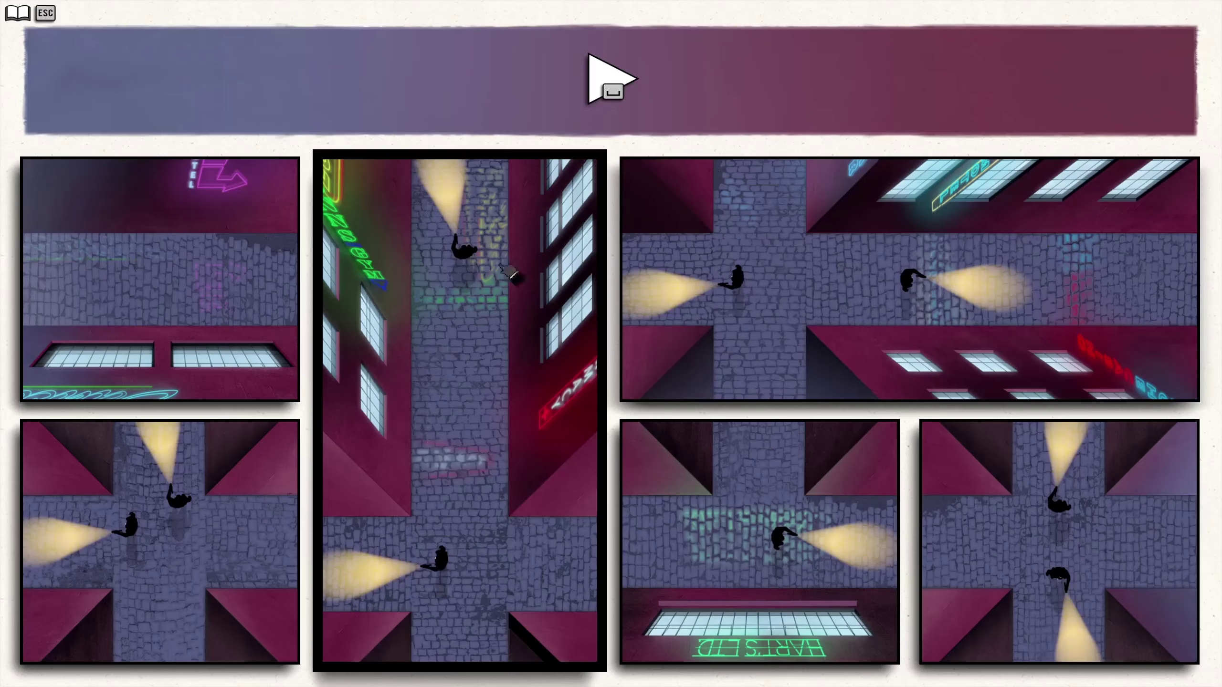
# Turn the tall middle panel wide, rotate the top-left panel, move HART'S storefront up, then play.
pyautogui.click(459, 382)
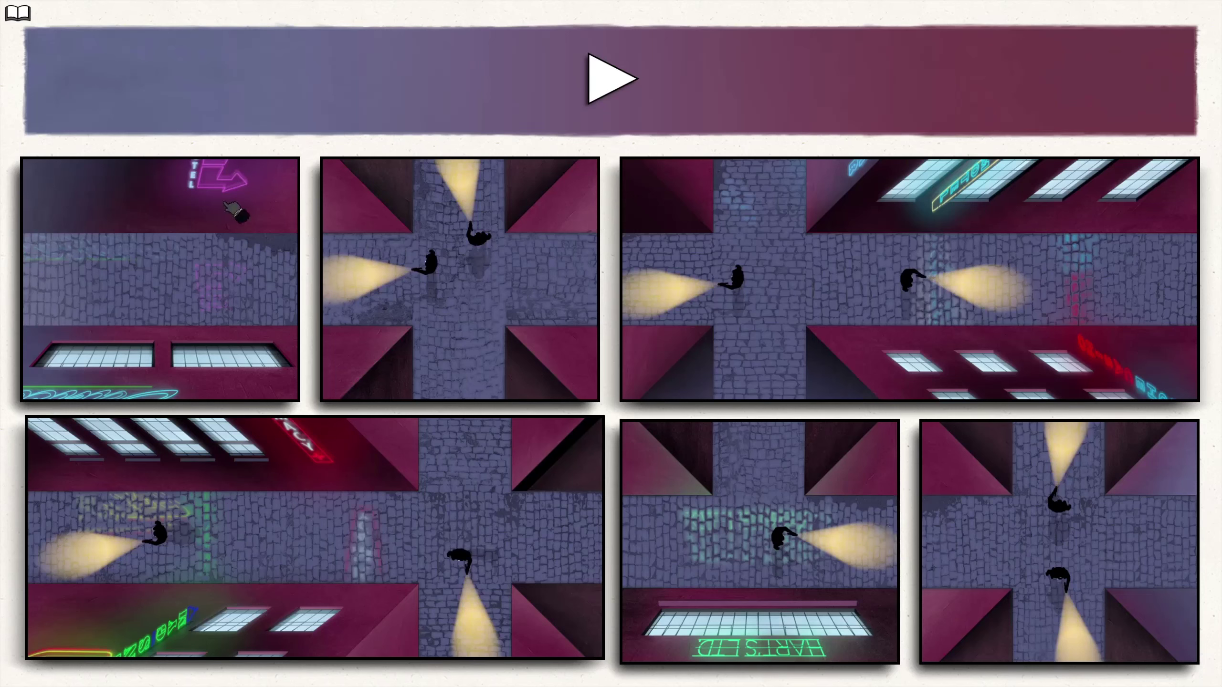
pyautogui.click(236, 211)
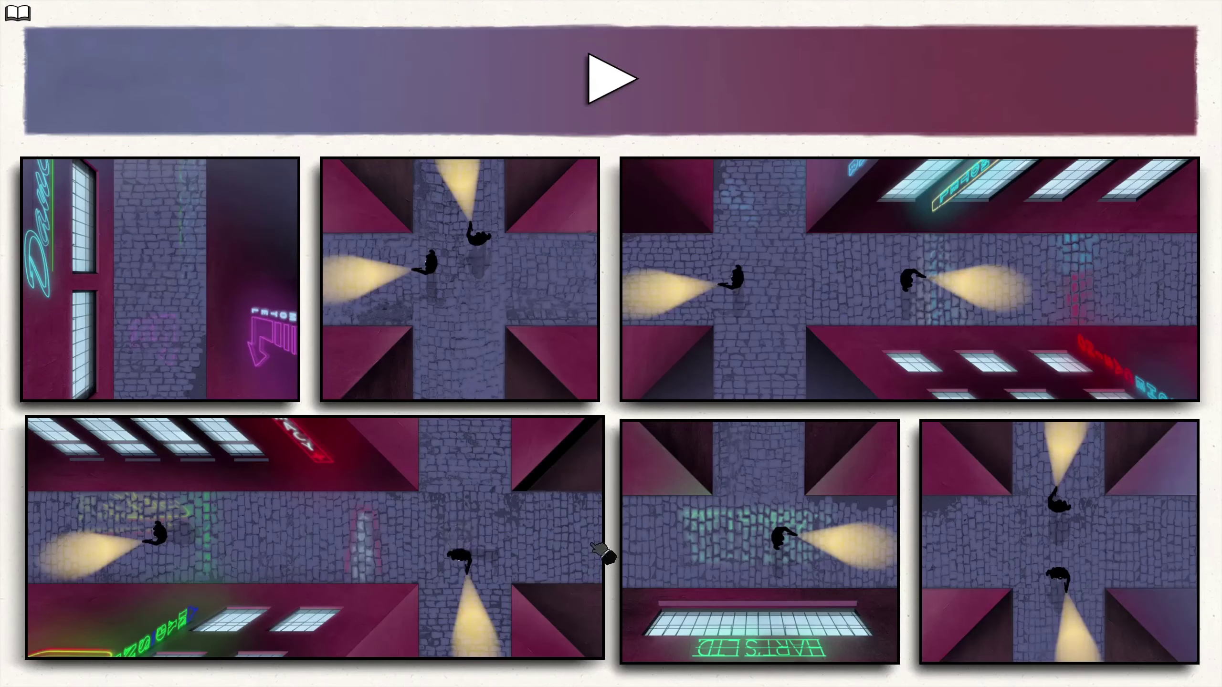
pyautogui.moveTo(702, 435); pyautogui.dragTo(458, 277)
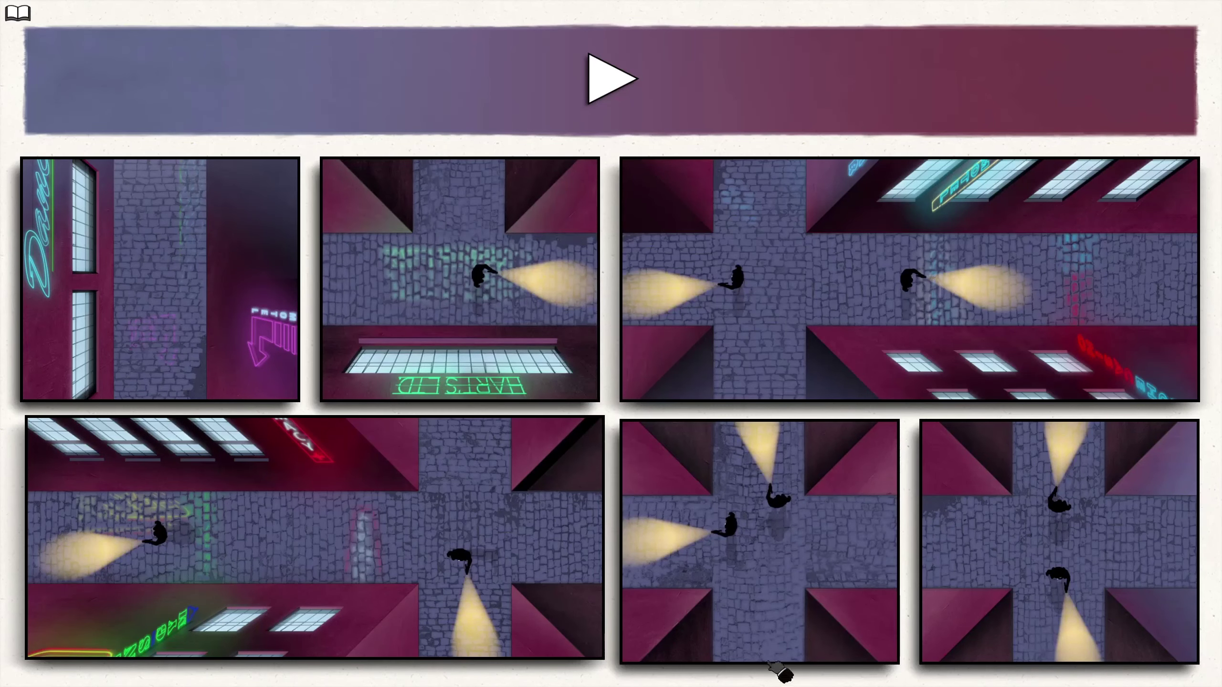
pyautogui.click(631, 91)
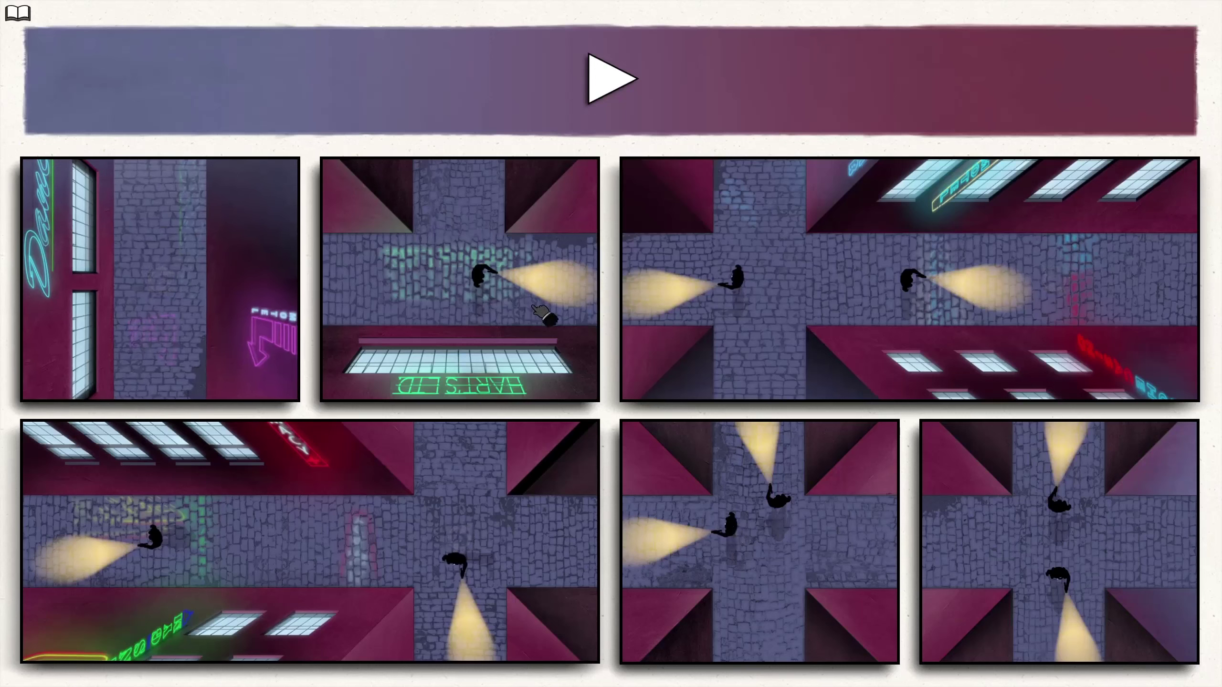
# Replay, move the wide panel right, rotate the tall alley panel, and make the top-left panel horizontal.
pyautogui.click(606, 84)
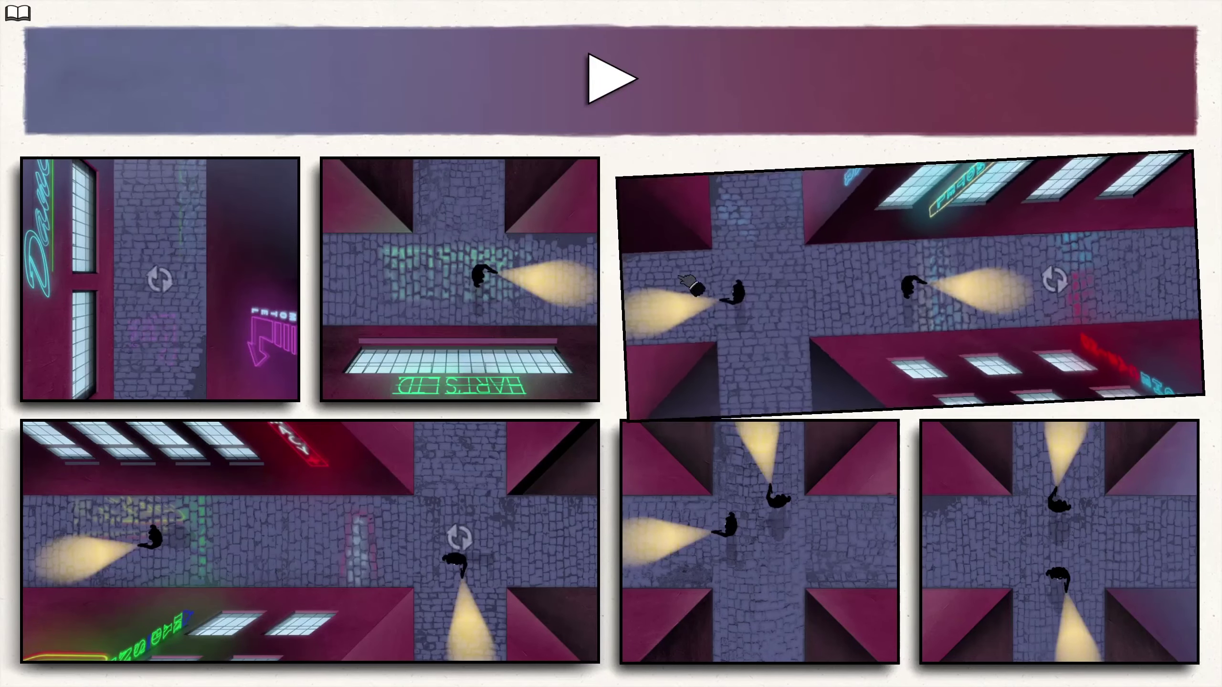
pyautogui.moveTo(695, 303)
pyautogui.mouseDown()
pyautogui.moveTo(685, 269)
pyautogui.moveTo(1051, 287)
pyautogui.mouseUp()
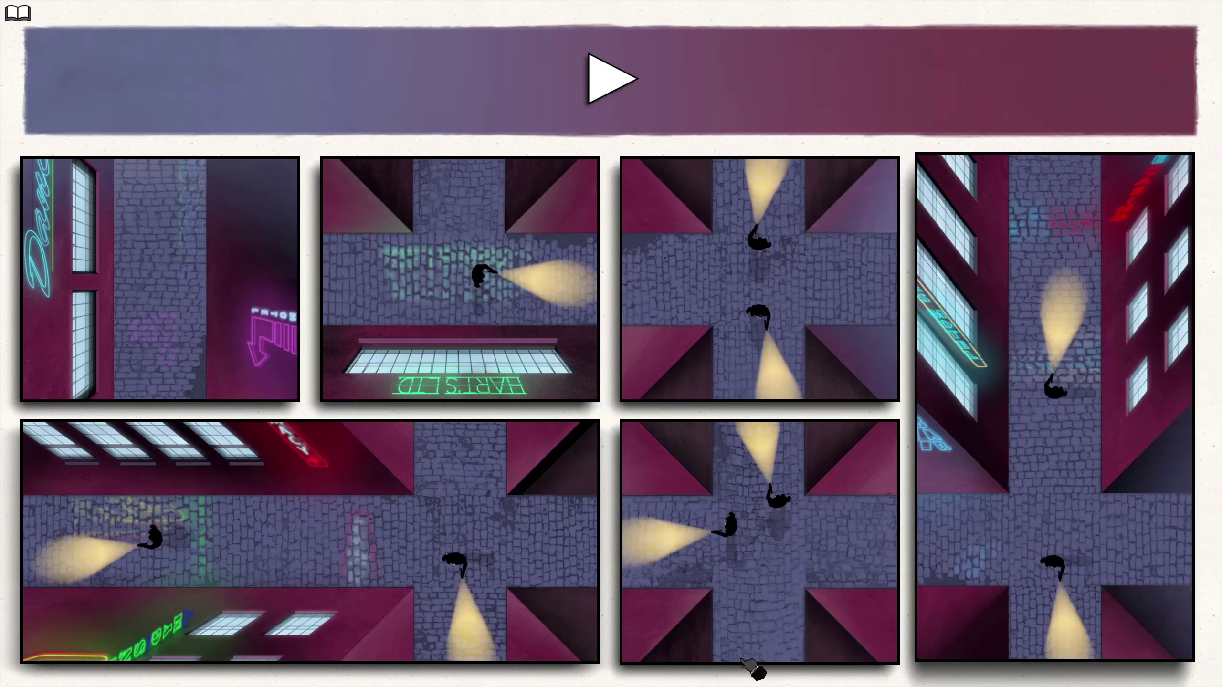
pyautogui.click(1071, 599)
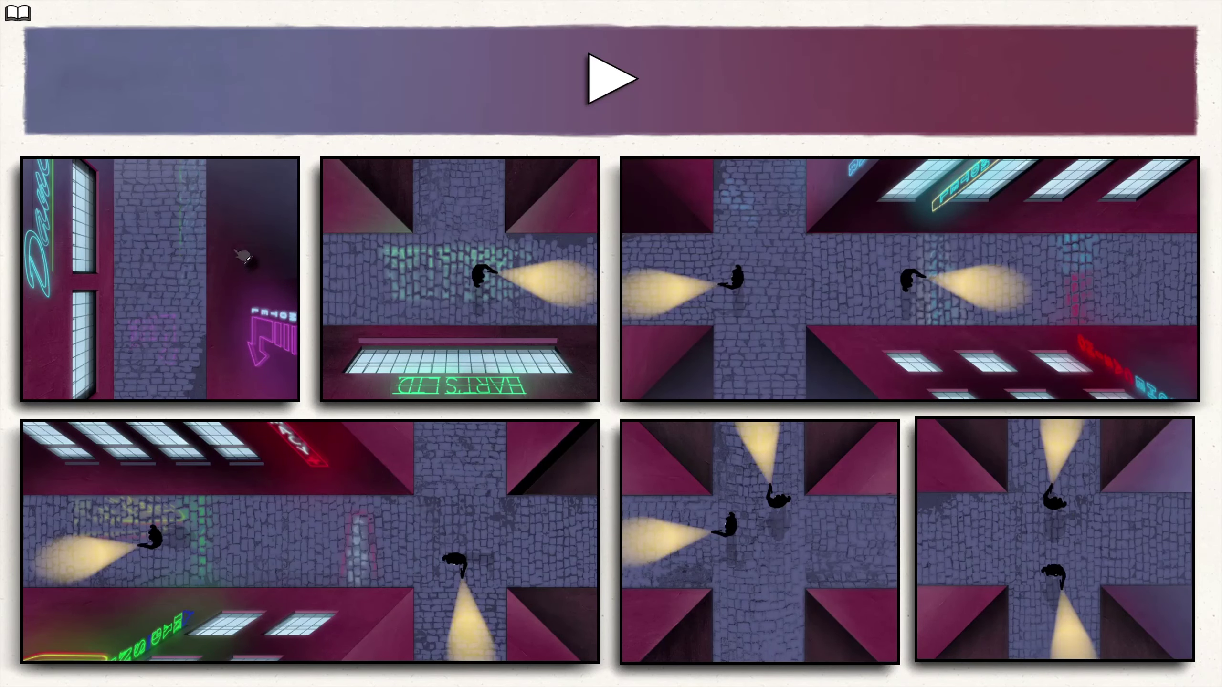
pyautogui.click(105, 382)
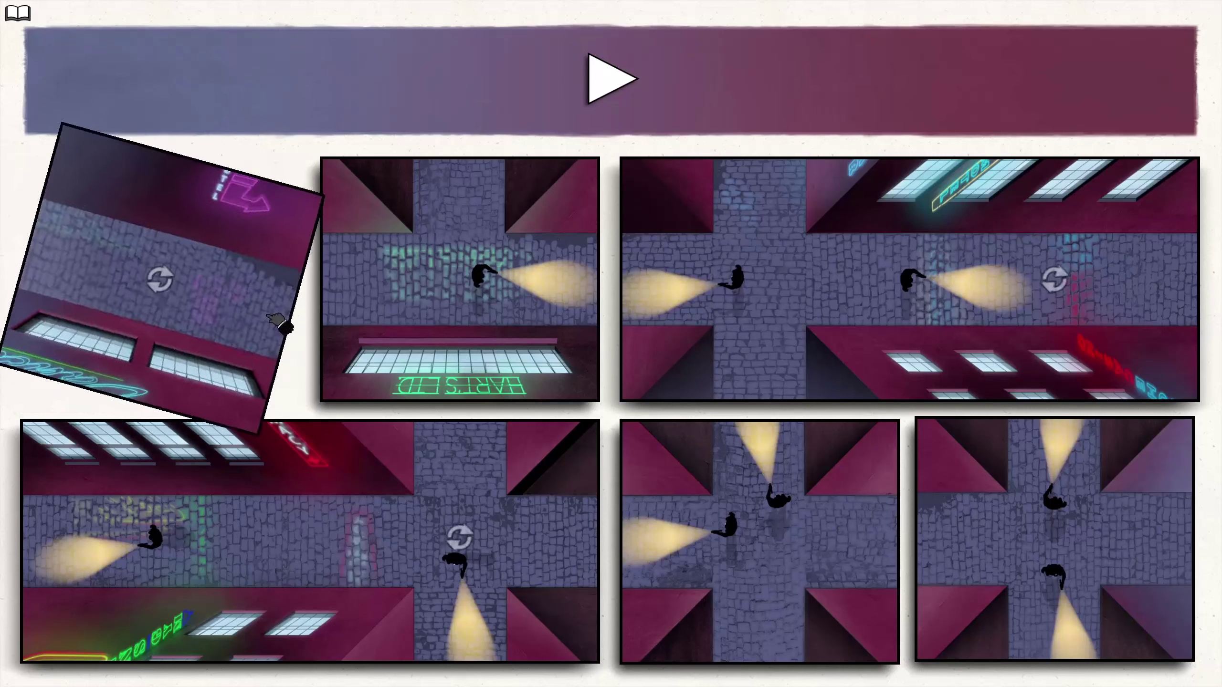
pyautogui.click(124, 389)
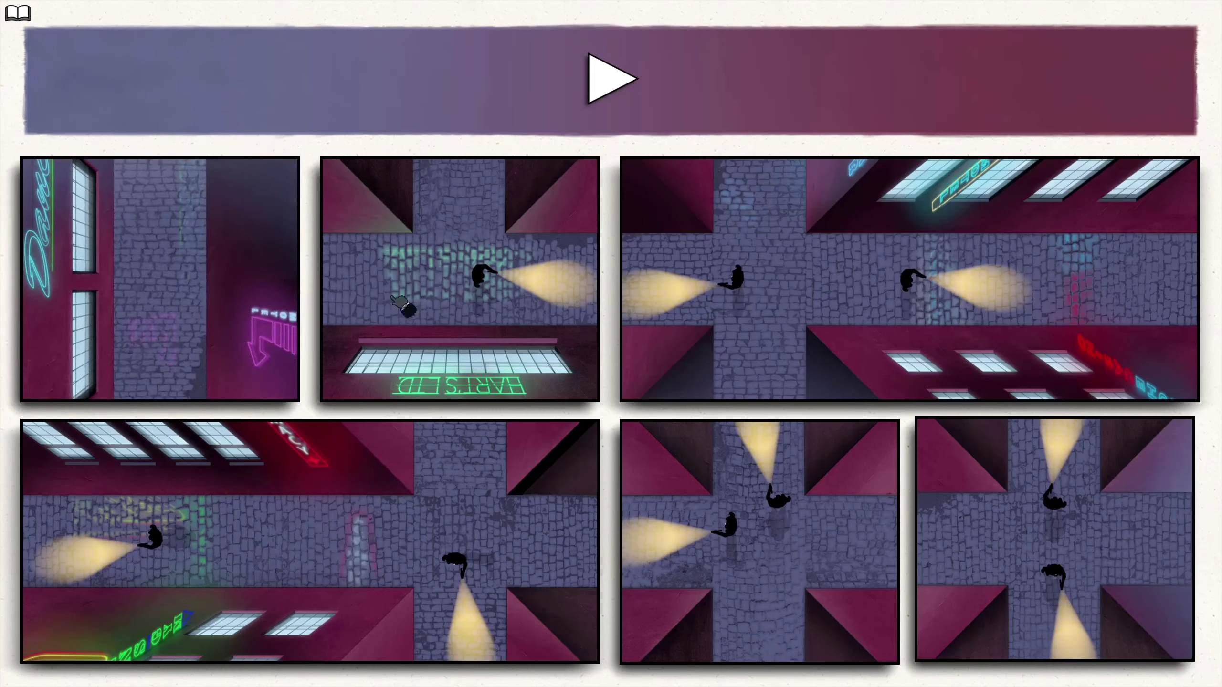
pyautogui.click(91, 406)
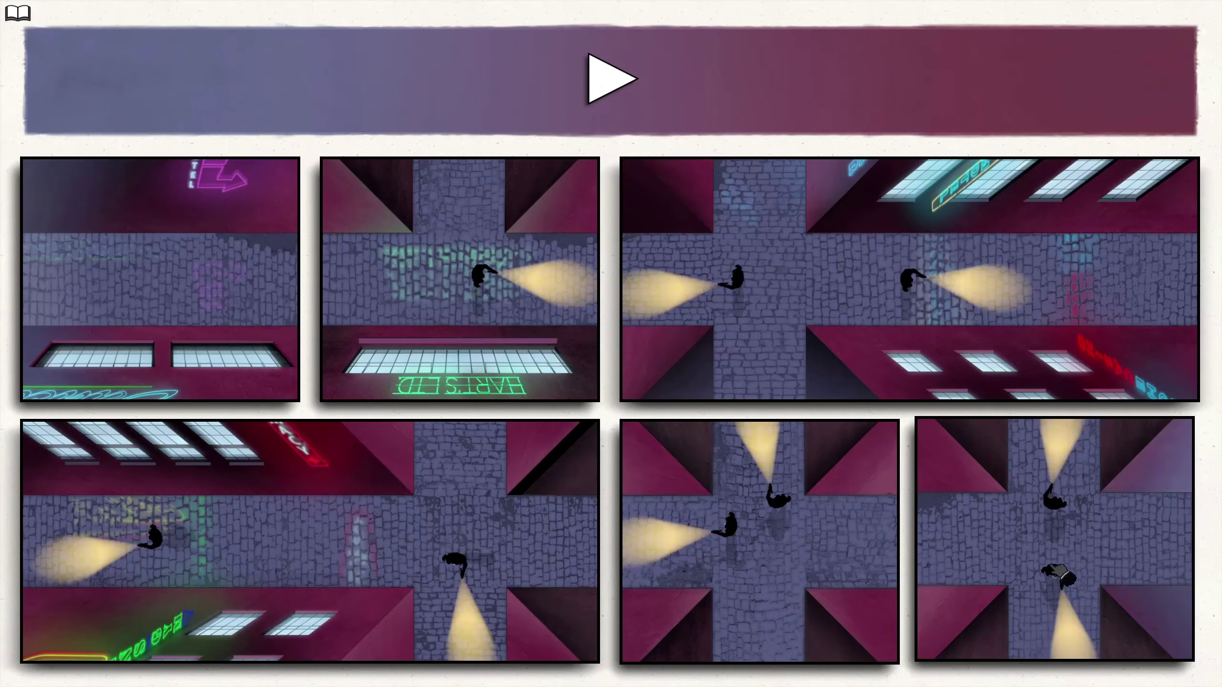
# Swap the top-middle and bottom-right panels, turn top-right vertical, replay, then swap the crossroads panels.
pyautogui.moveTo(1060, 573); pyautogui.dragTo(535, 325)
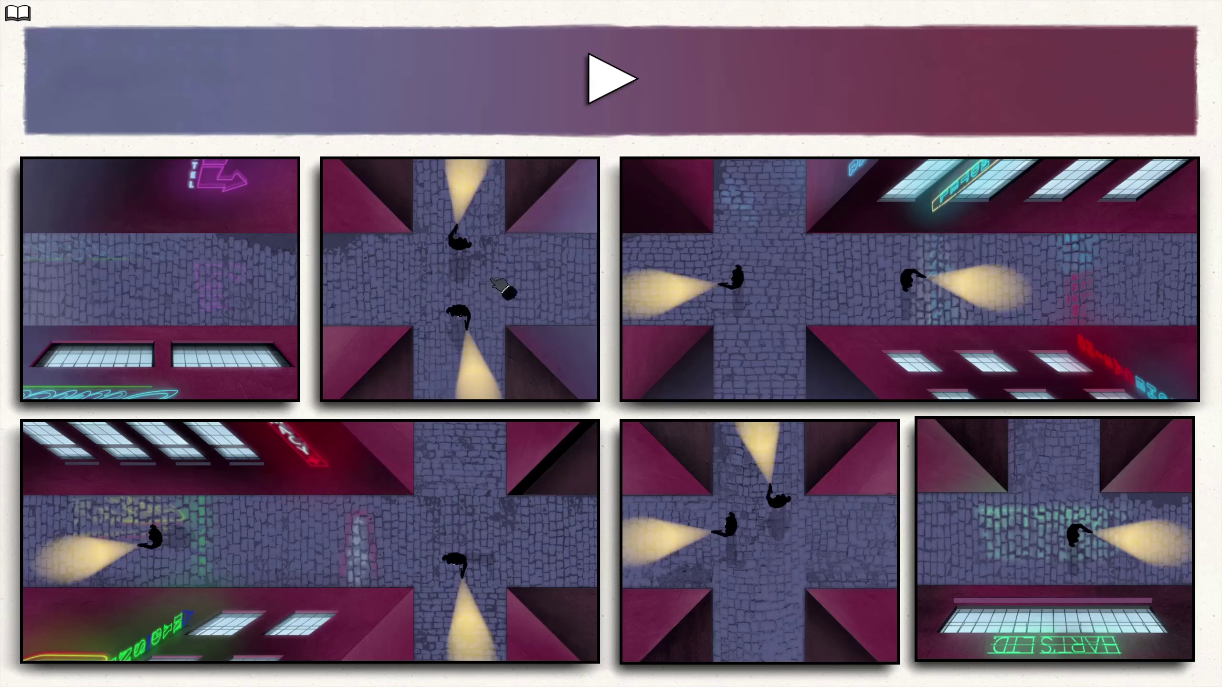
pyautogui.click(681, 208)
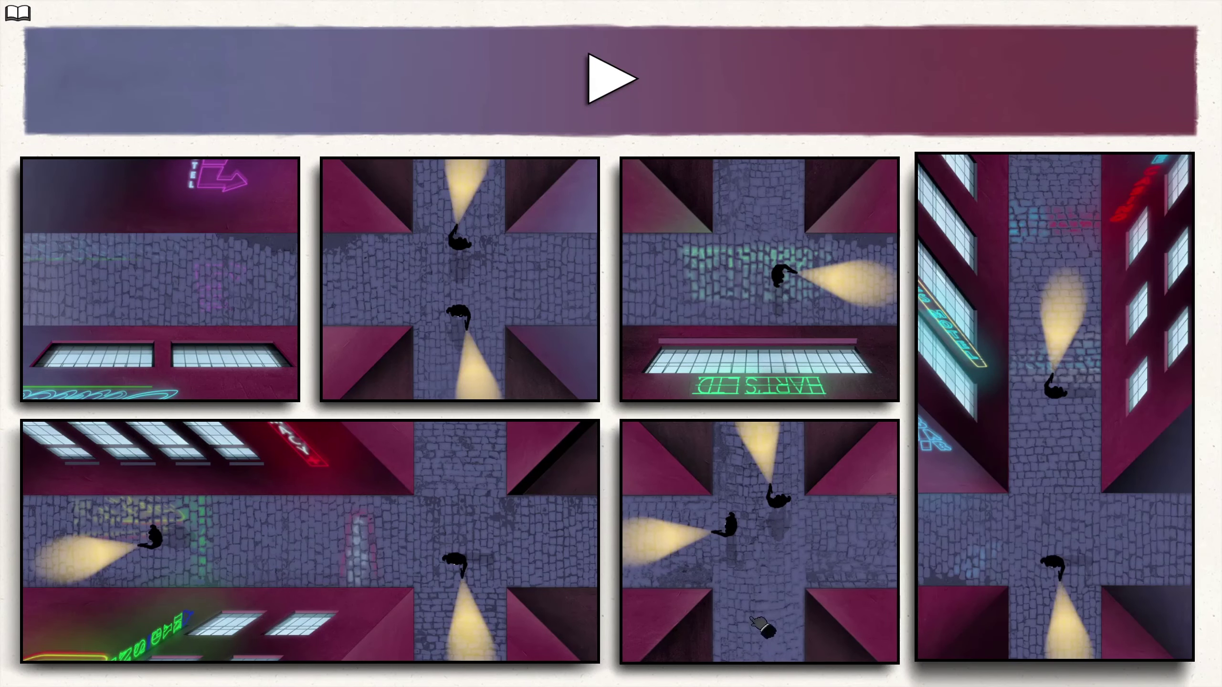
pyautogui.click(607, 79)
pyautogui.moveTo(772, 314); pyautogui.dragTo(411, 291)
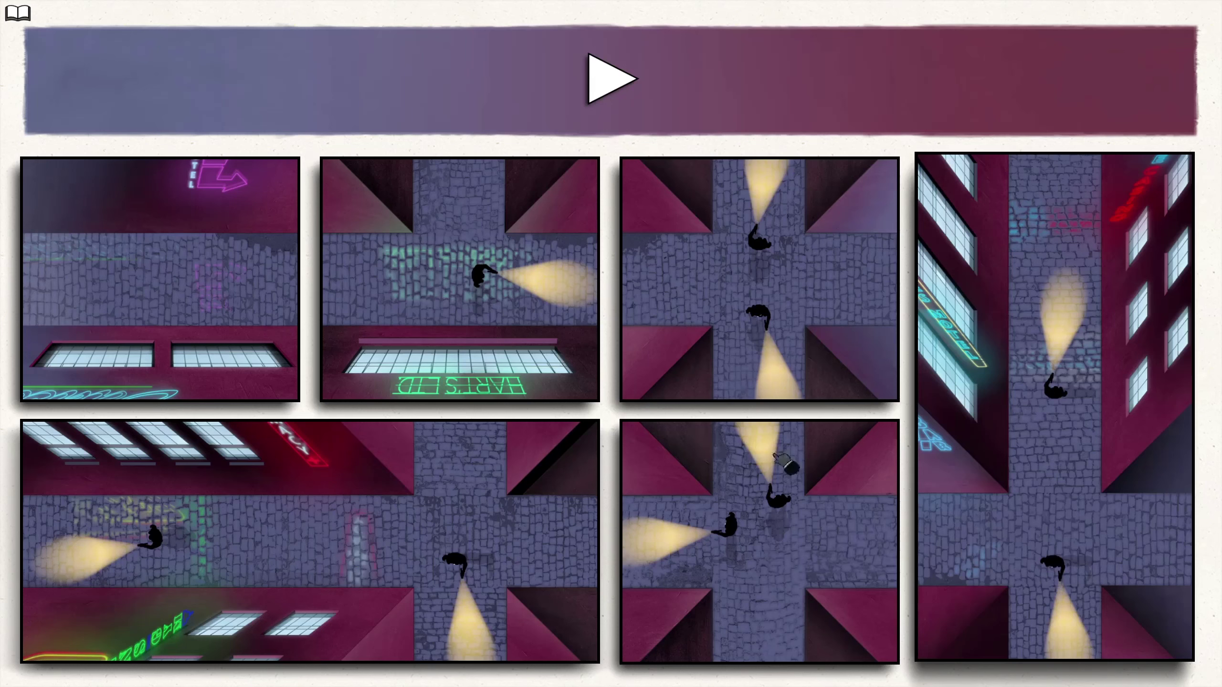
pyautogui.moveTo(778, 496); pyautogui.dragTo(759, 305)
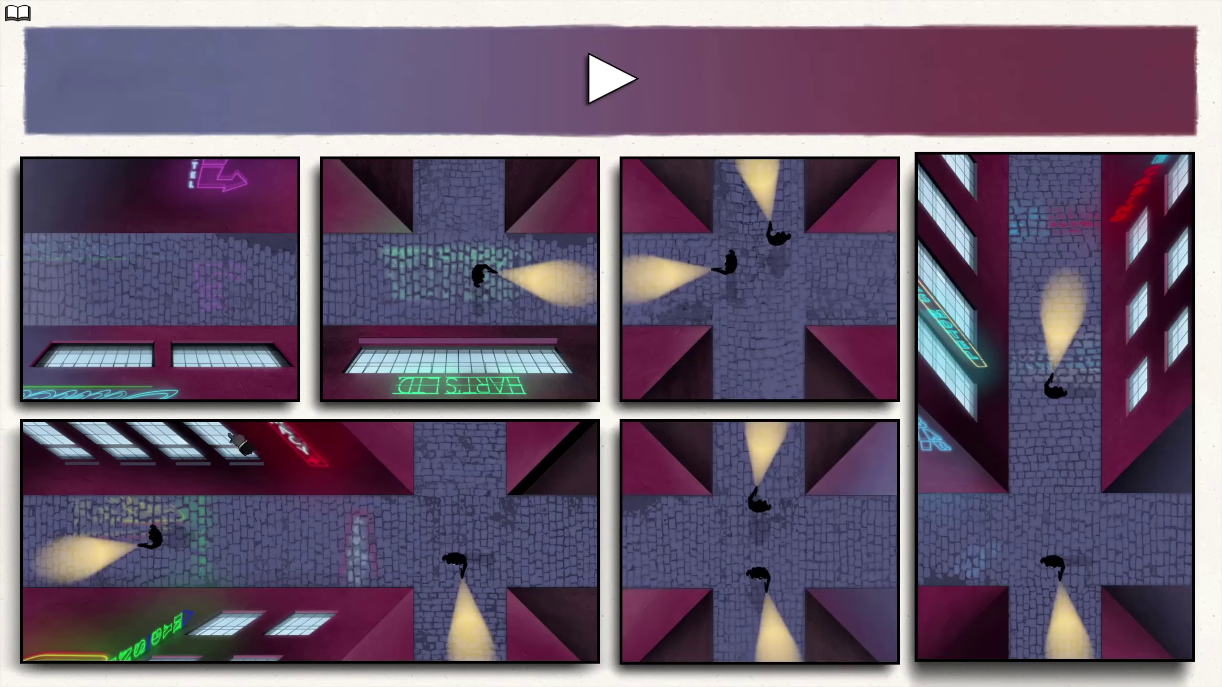
# Rotate the top-left panel a quarter turn so the heroine clears the neon-street page.
pyautogui.click(239, 234)
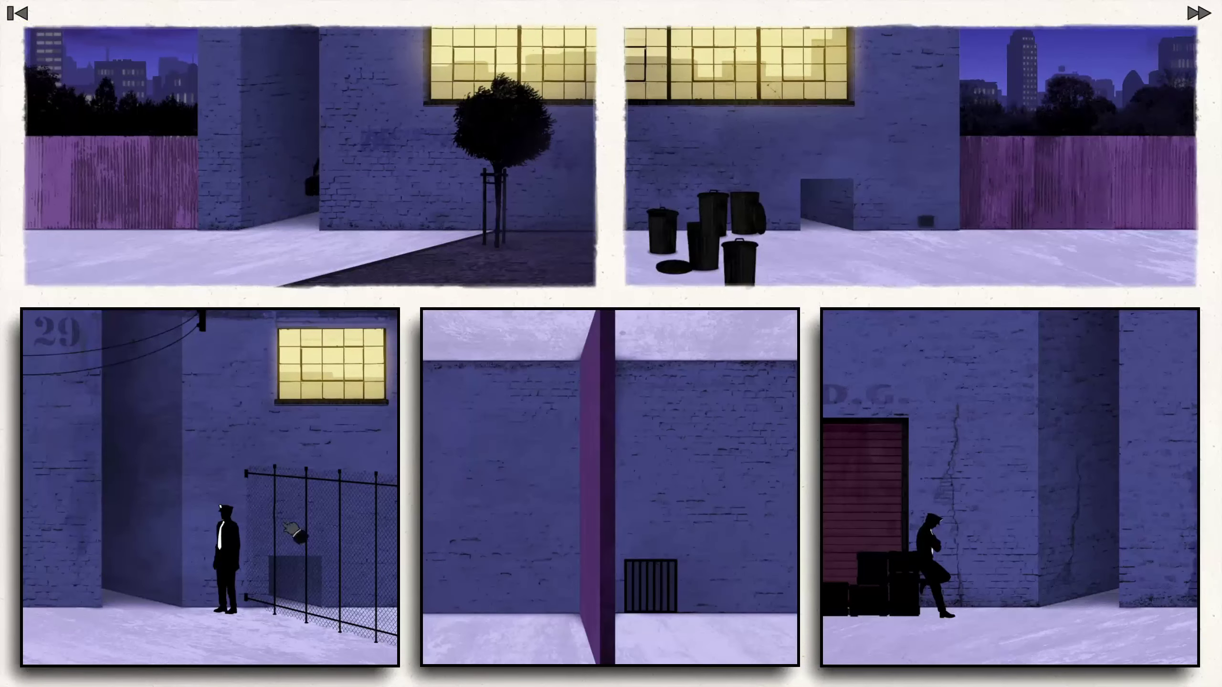
# Swap the bottom-left and bottom-right guard panels and flip the middle alley panel upside down.
pyautogui.moveTo(296, 535)
pyautogui.mouseDown()
pyautogui.moveTo(325, 549)
pyautogui.moveTo(298, 535)
pyautogui.mouseUp()
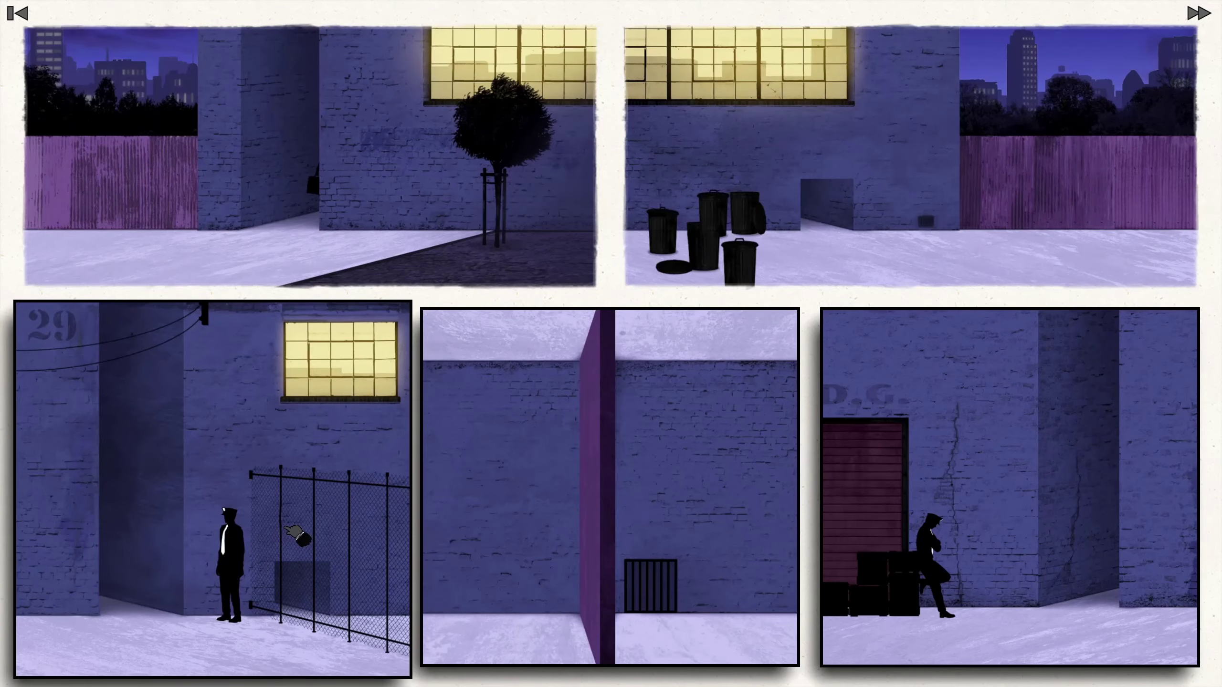
pyautogui.moveTo(296, 535); pyautogui.dragTo(1012, 535)
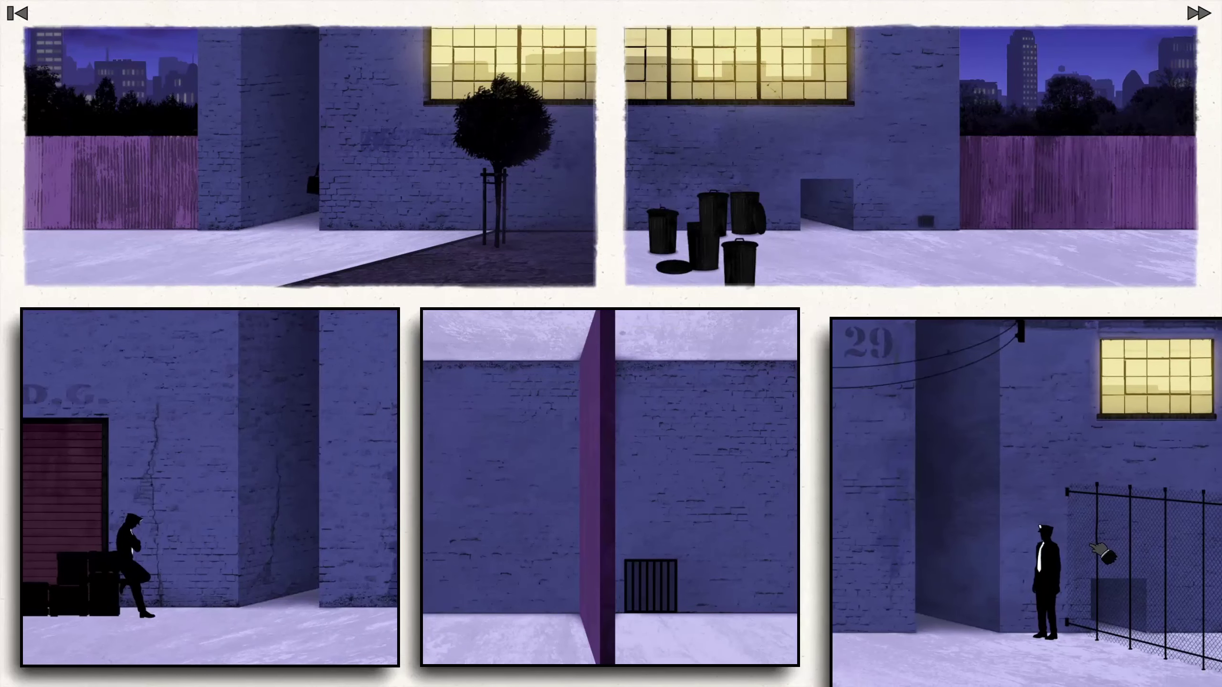
pyautogui.click(611, 487)
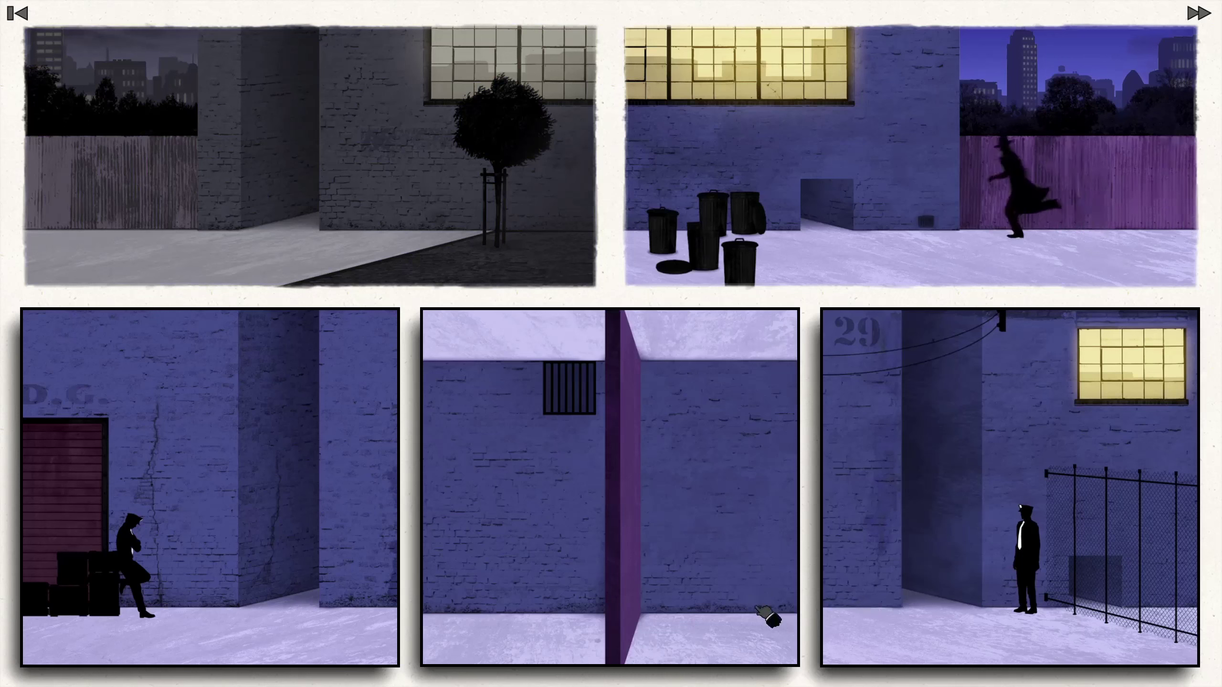